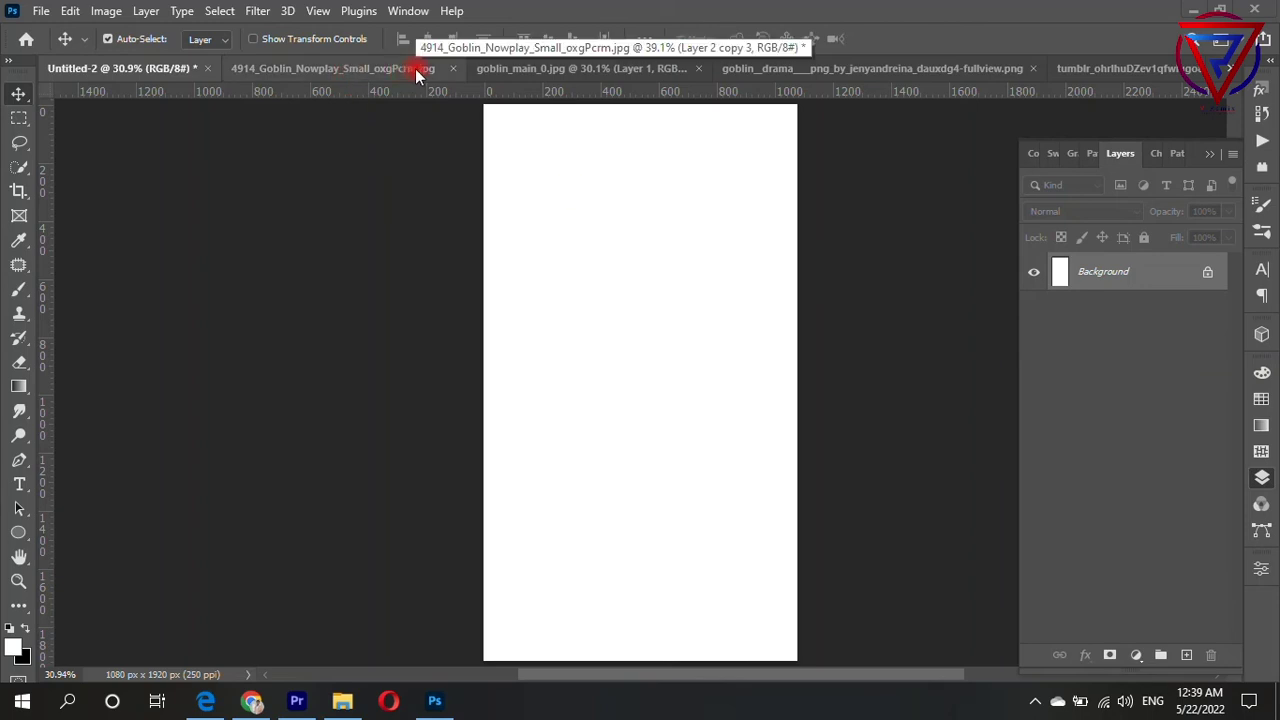
Drag the Goblin title logo into the vertical canvas and place it bottom-left
click(412, 68)
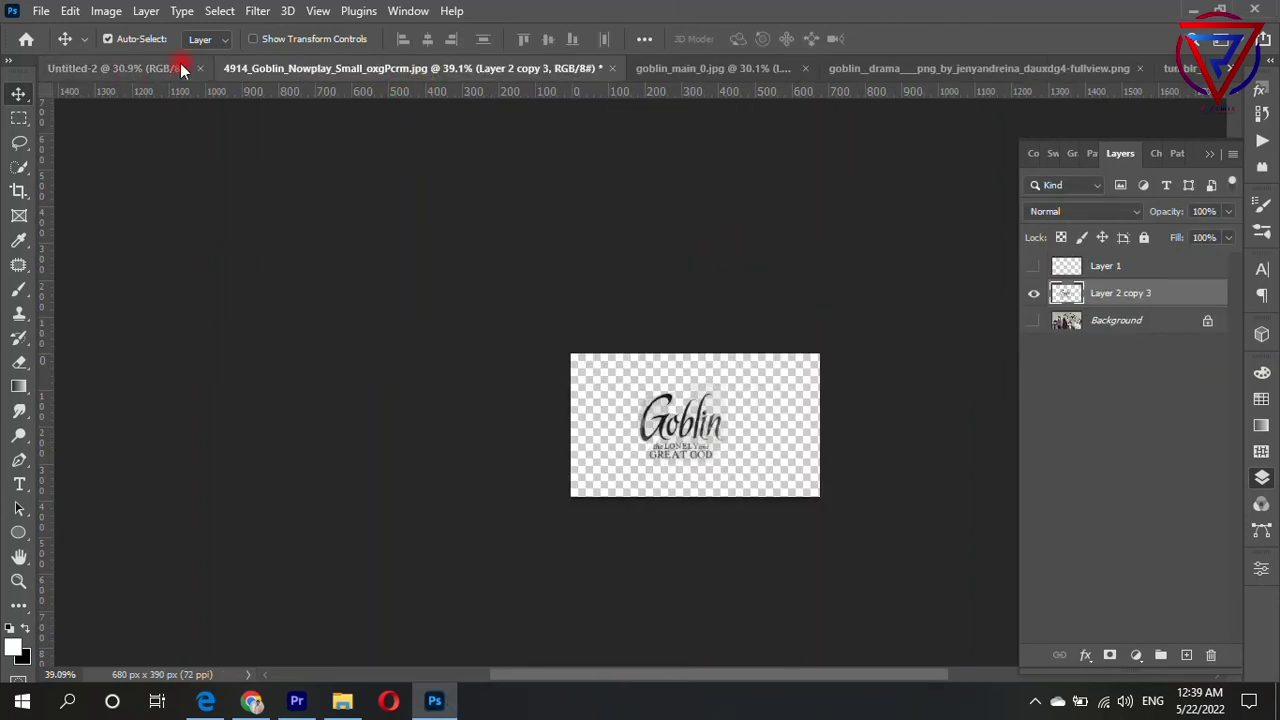
drag(664, 432, 131, 69)
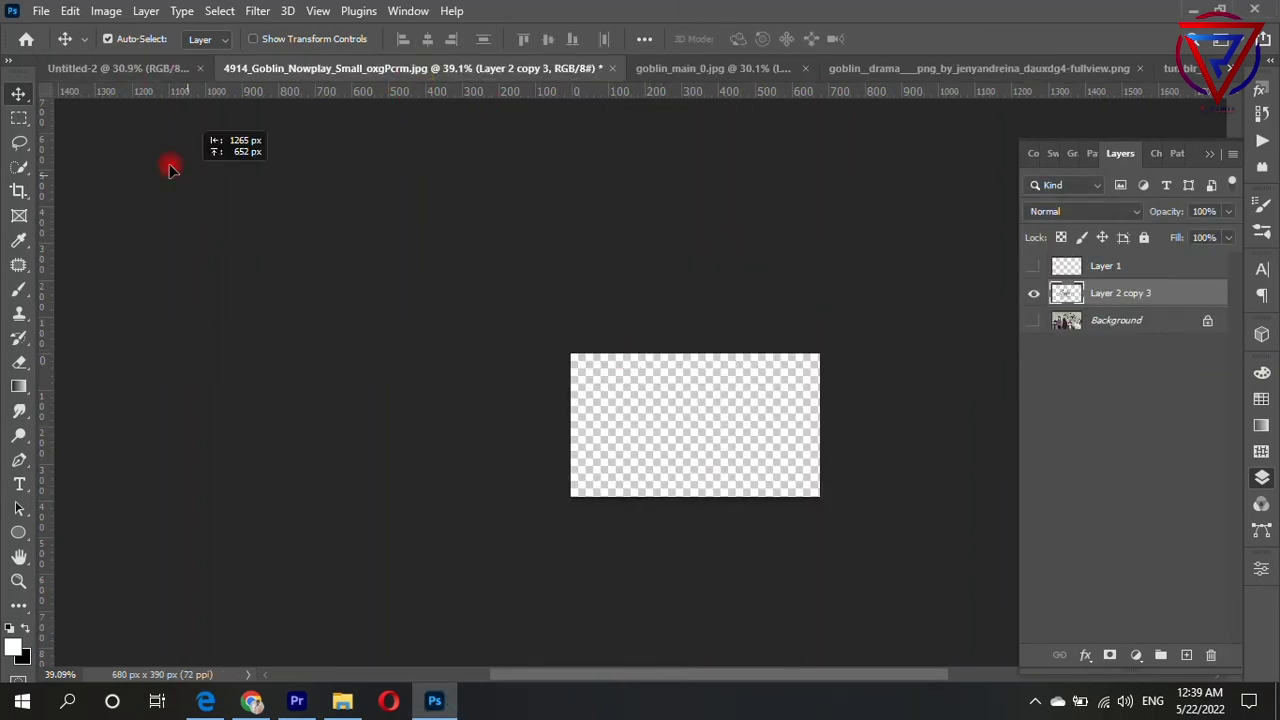
drag(624, 380, 545, 618)
scroll(690, 440, down, 2)
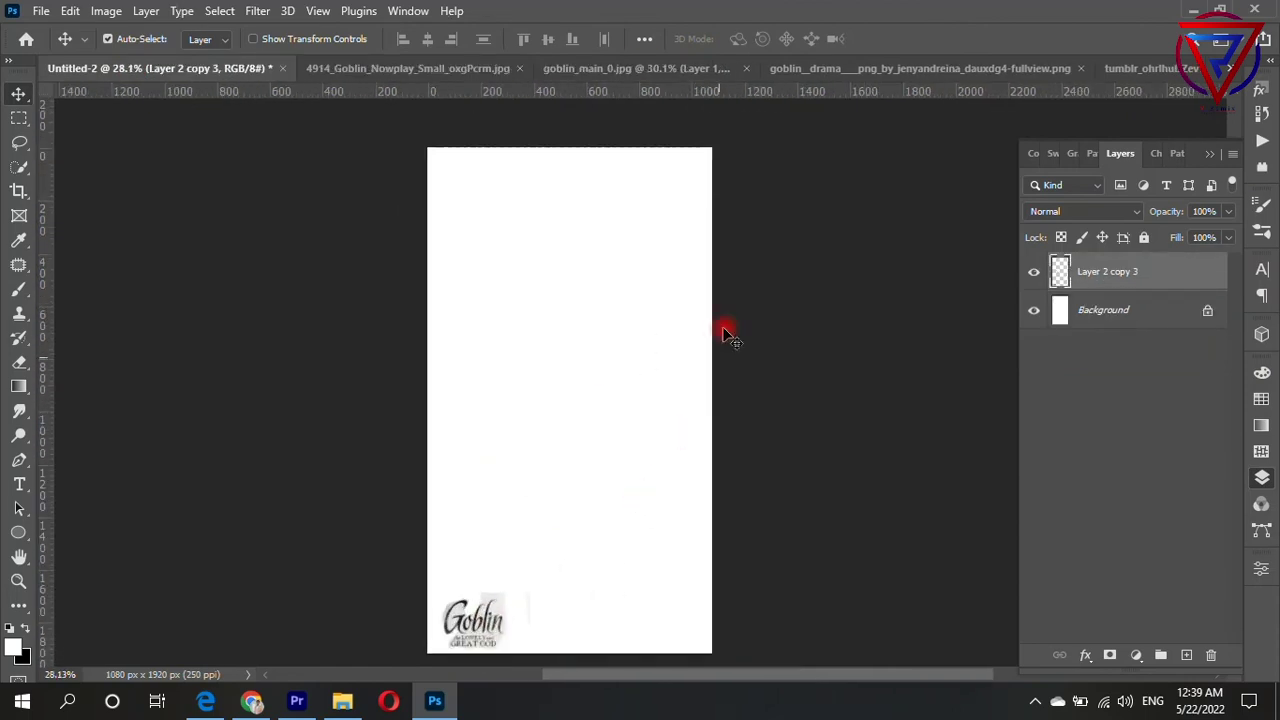
Close the Goblin logo source document without saving
click(427, 68)
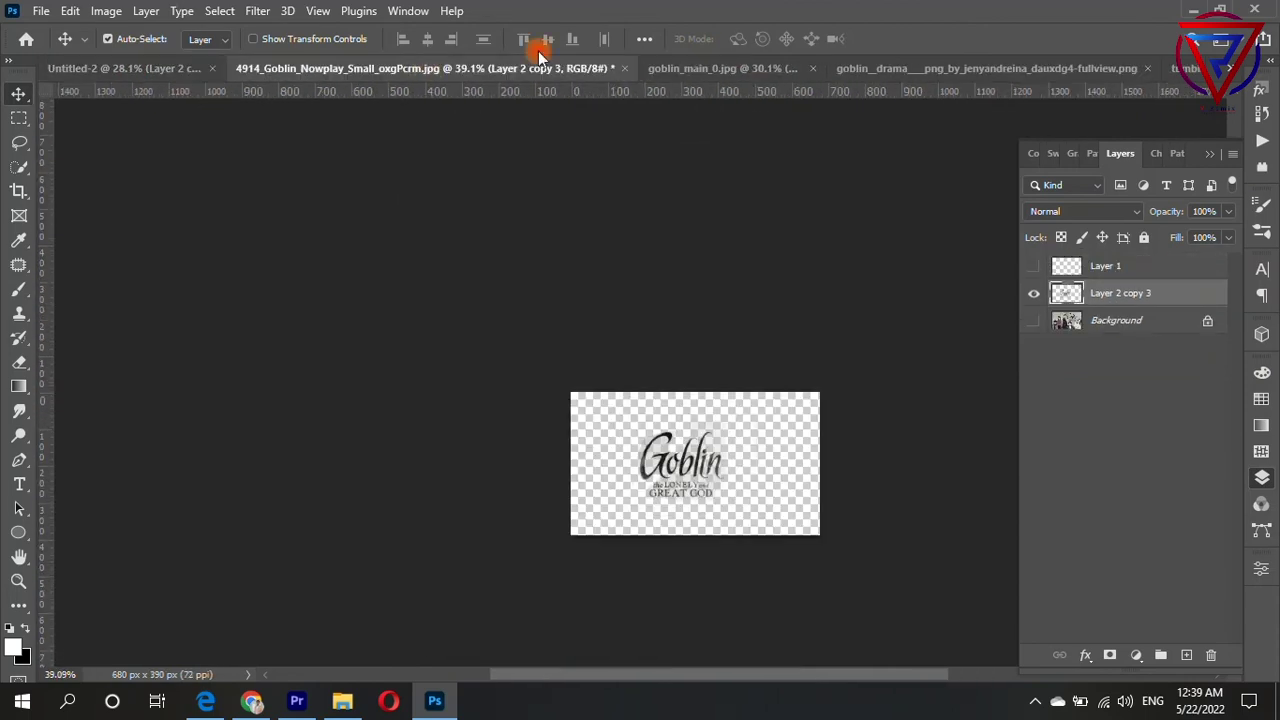
click(624, 68)
click(634, 271)
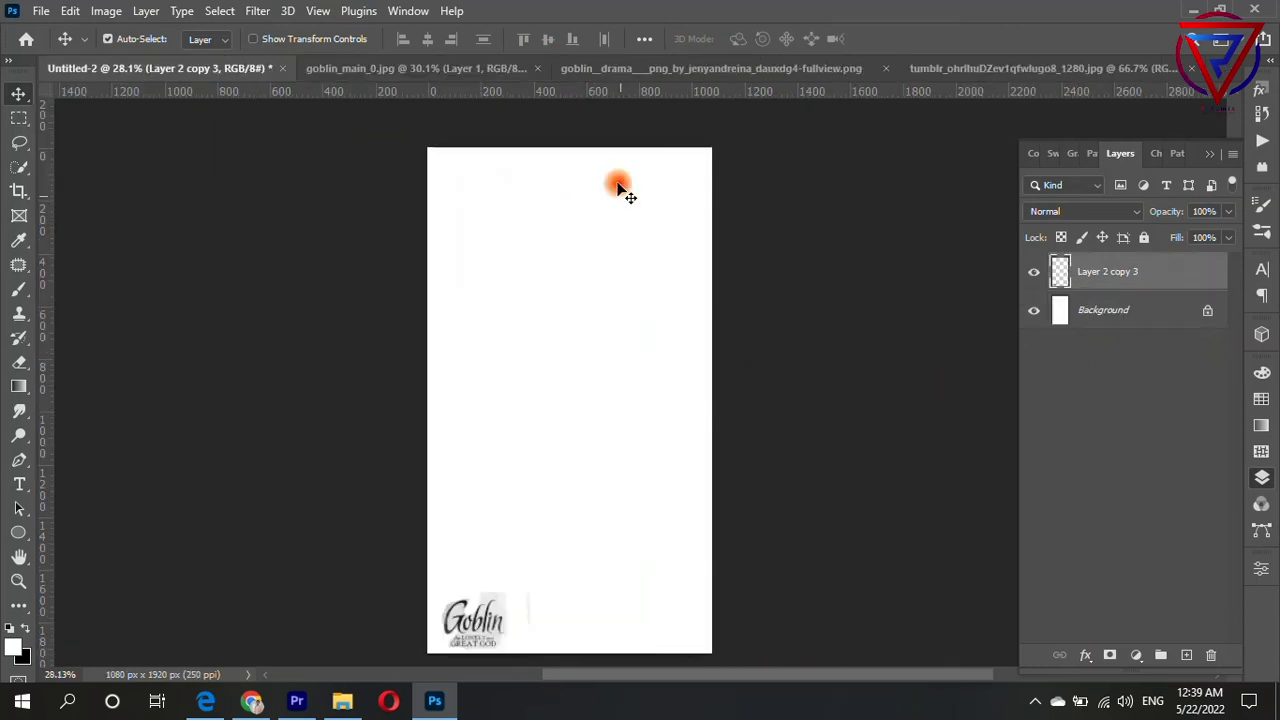
click(525, 68)
Bring the couple photo into the canvas and close goblin_main_0.jpg without saving
mouse_move(737, 431)
mouse_down()
mouse_move(263, 174)
mouse_move(160, 52)
mouse_move(618, 540)
mouse_up()
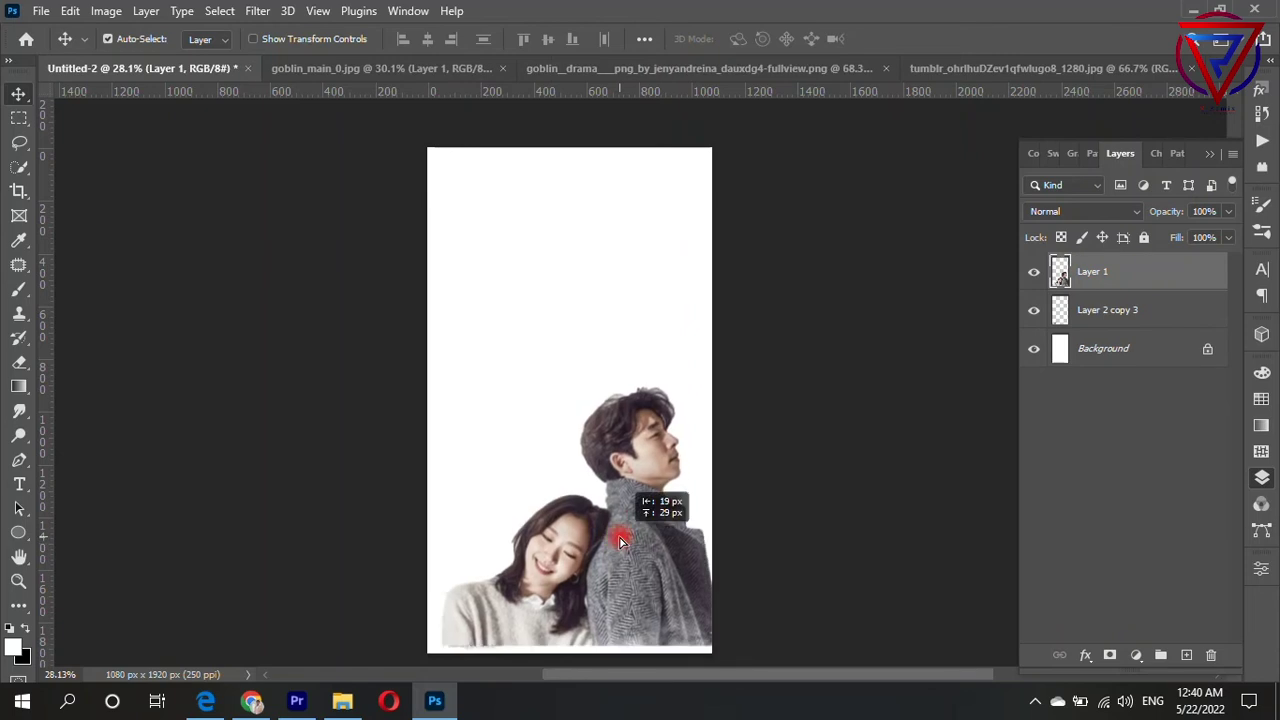
click(431, 70)
click(502, 68)
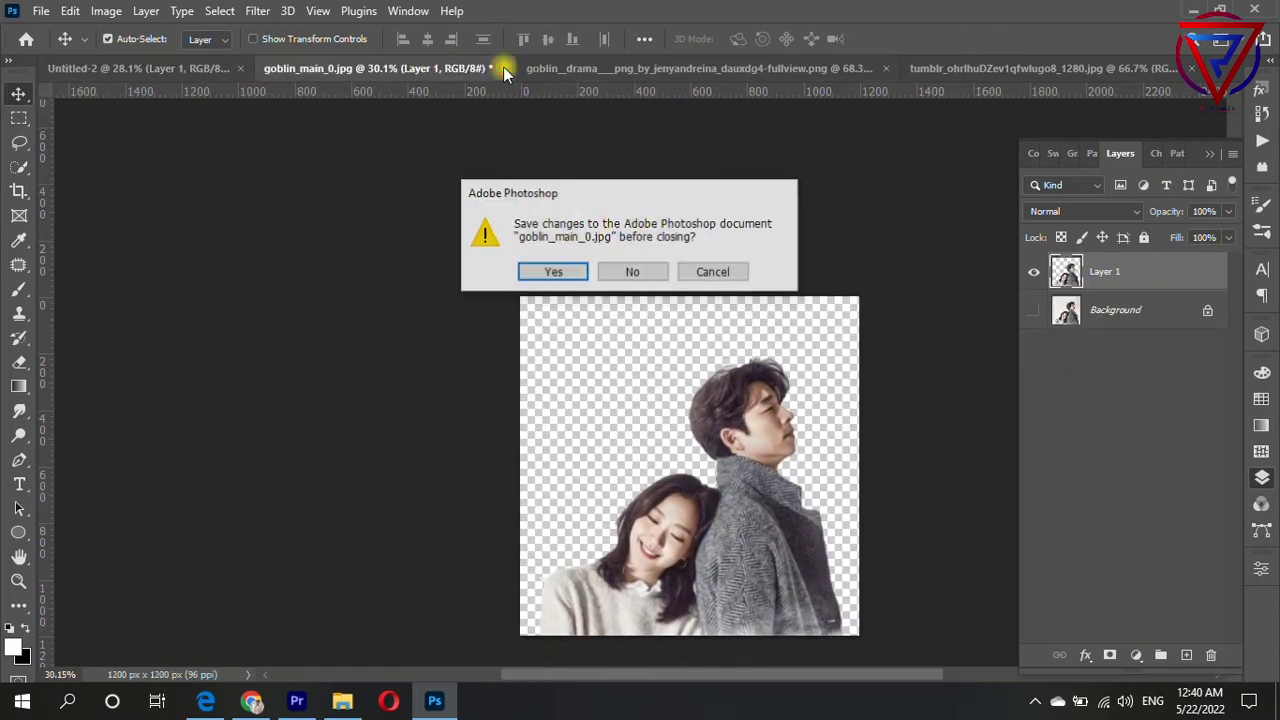
click(622, 271)
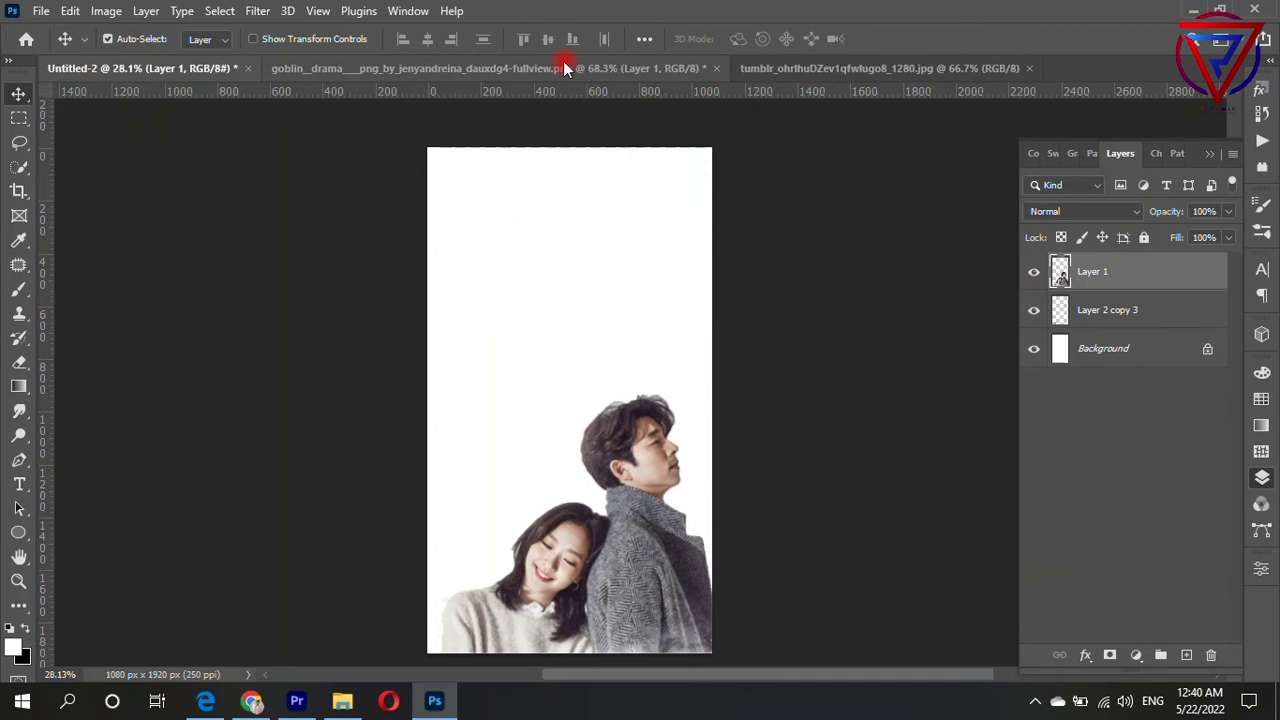
Bring the goblin_drama group photo into the canvas and close its source without saving
click(565, 68)
drag(636, 370, 528, 258)
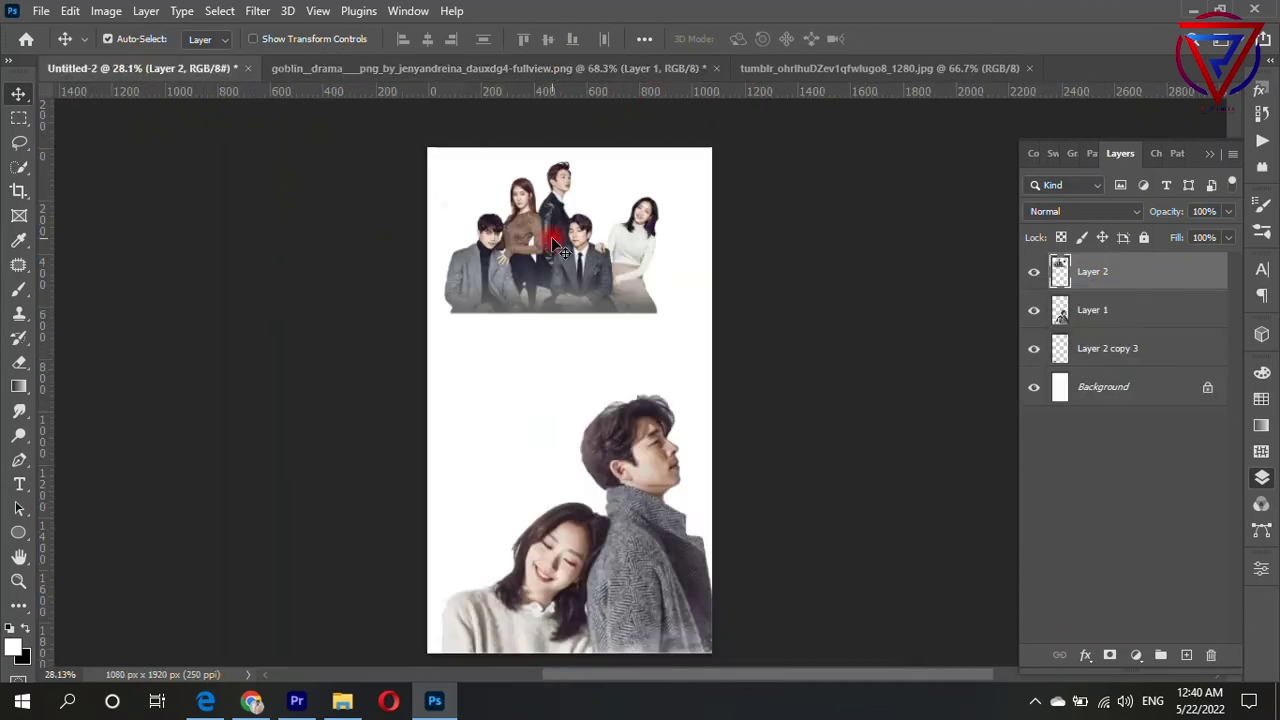
click(600, 68)
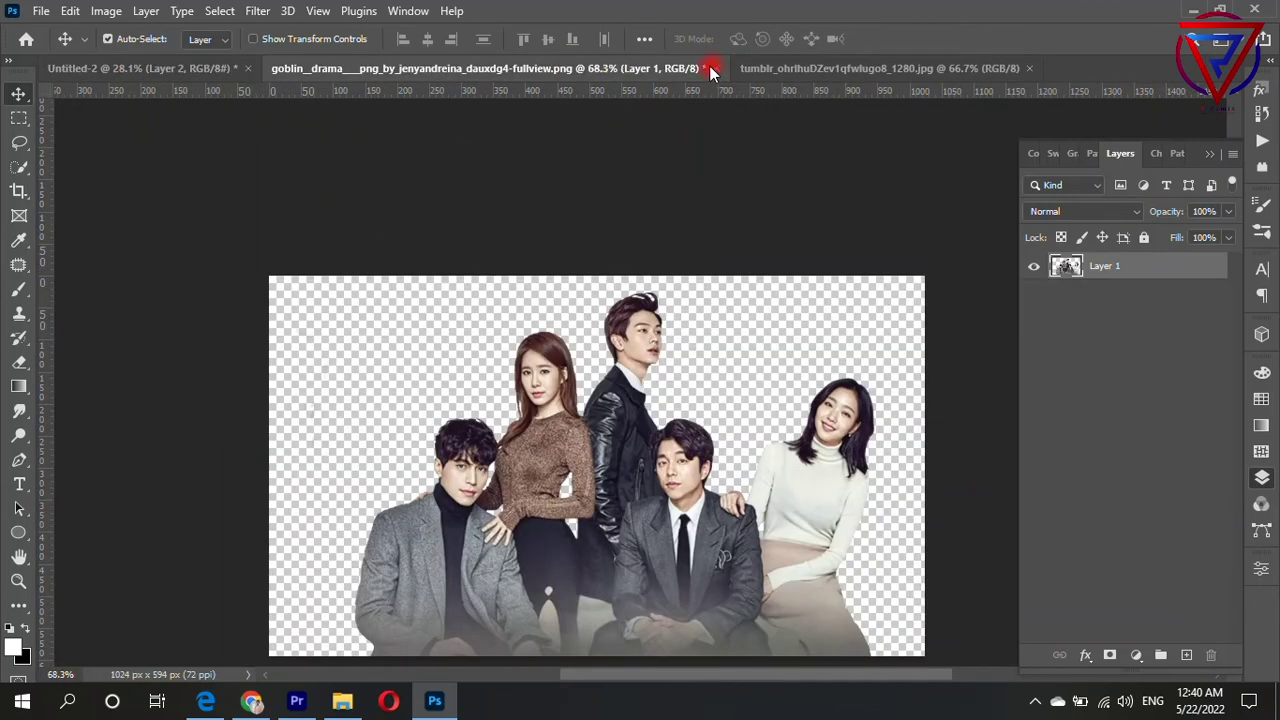
click(712, 70)
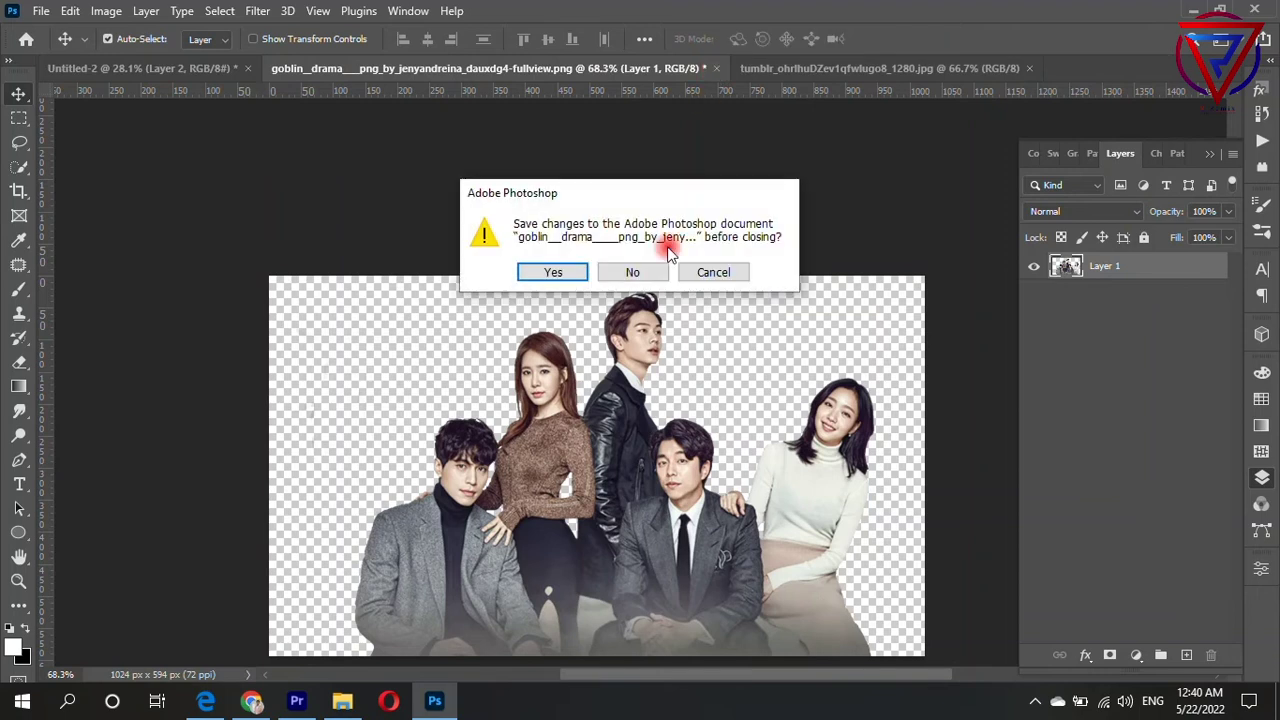
click(658, 275)
Lower the group photo to mid-canvas and scale the couple photo to about 76% at bottom right
drag(586, 268, 585, 420)
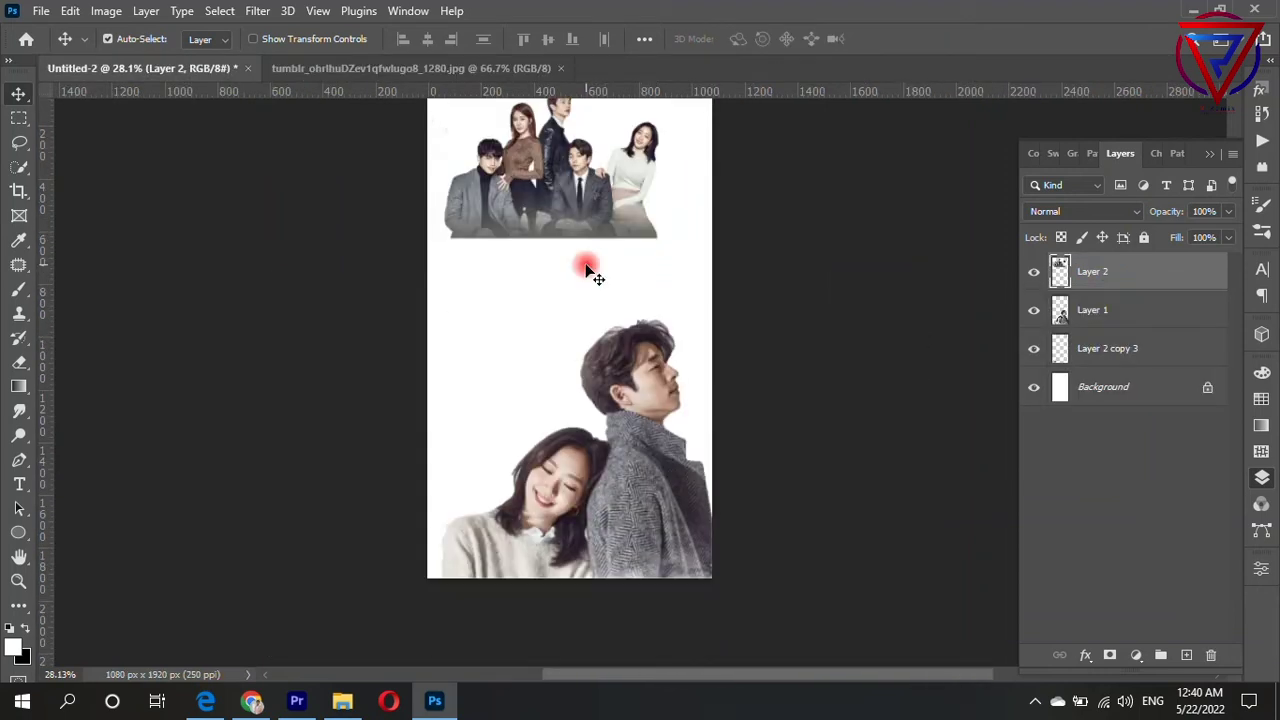
drag(566, 334, 528, 498)
click(670, 508)
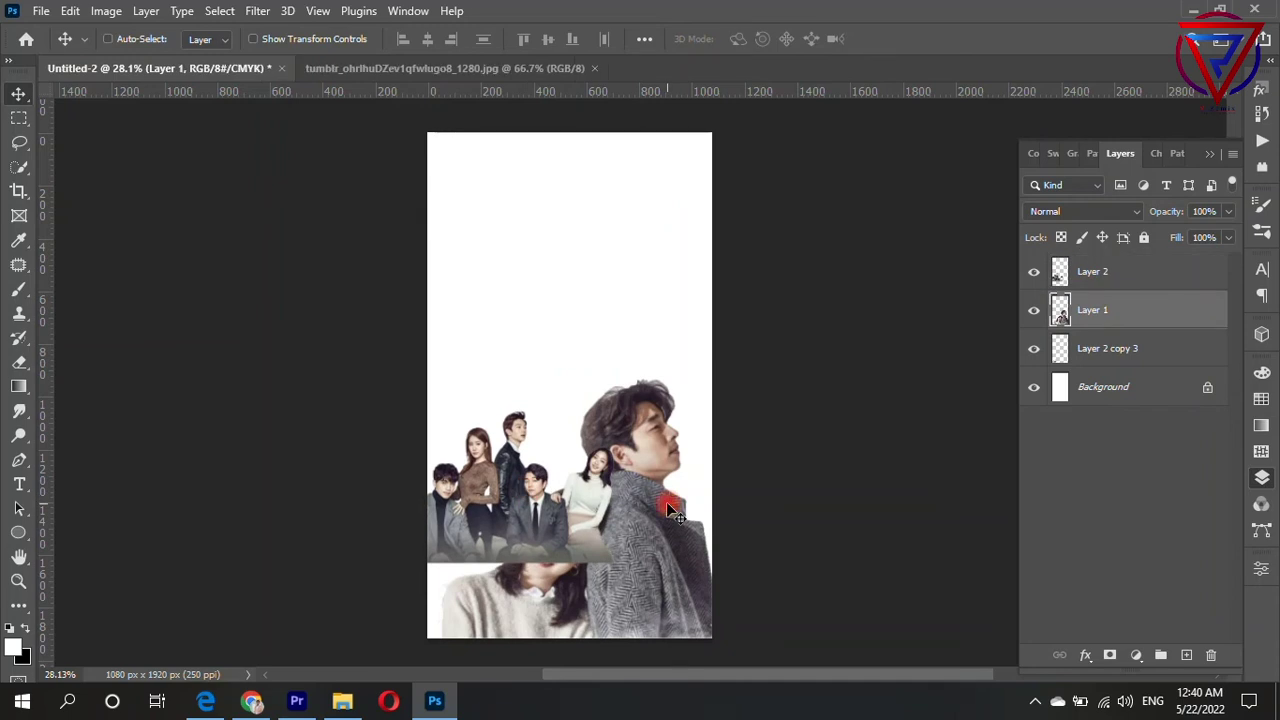
key(ctrl+t)
mouse_move(723, 374)
mouse_down()
mouse_move(686, 452)
mouse_move(734, 374)
mouse_move(694, 434)
mouse_up()
drag(631, 465, 668, 497)
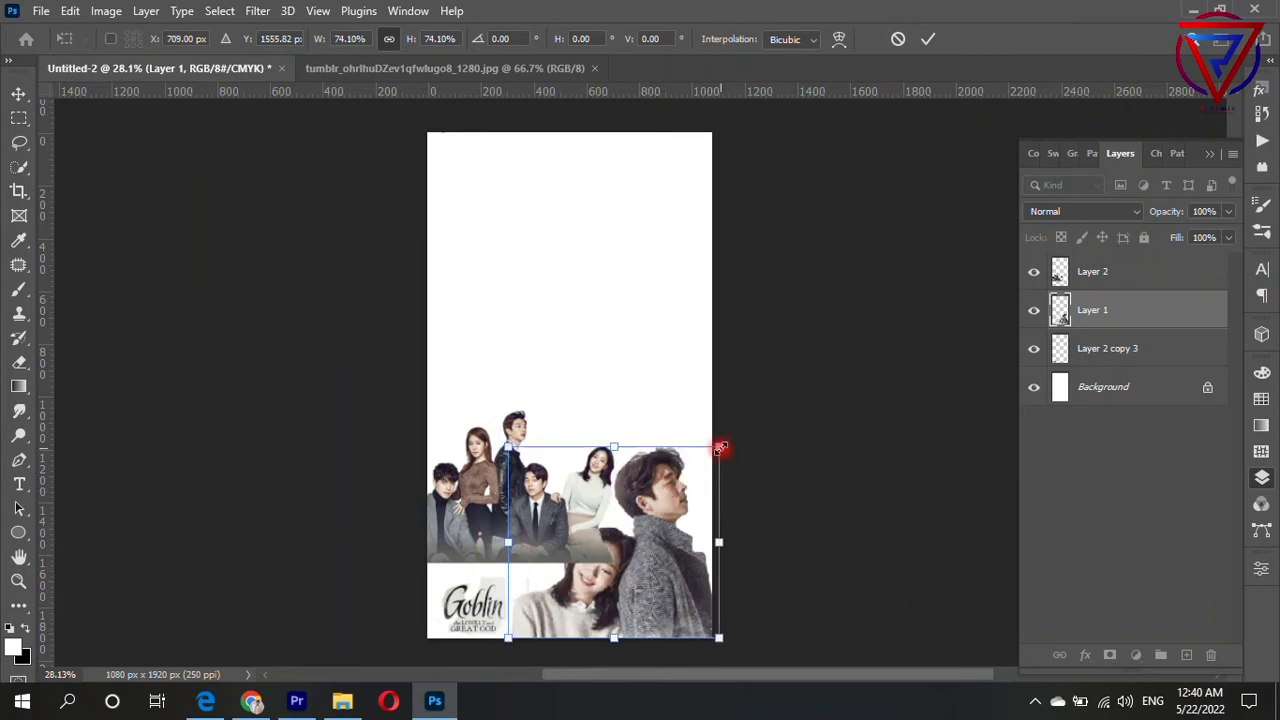
drag(719, 446, 728, 434)
drag(657, 505, 640, 506)
key(Return)
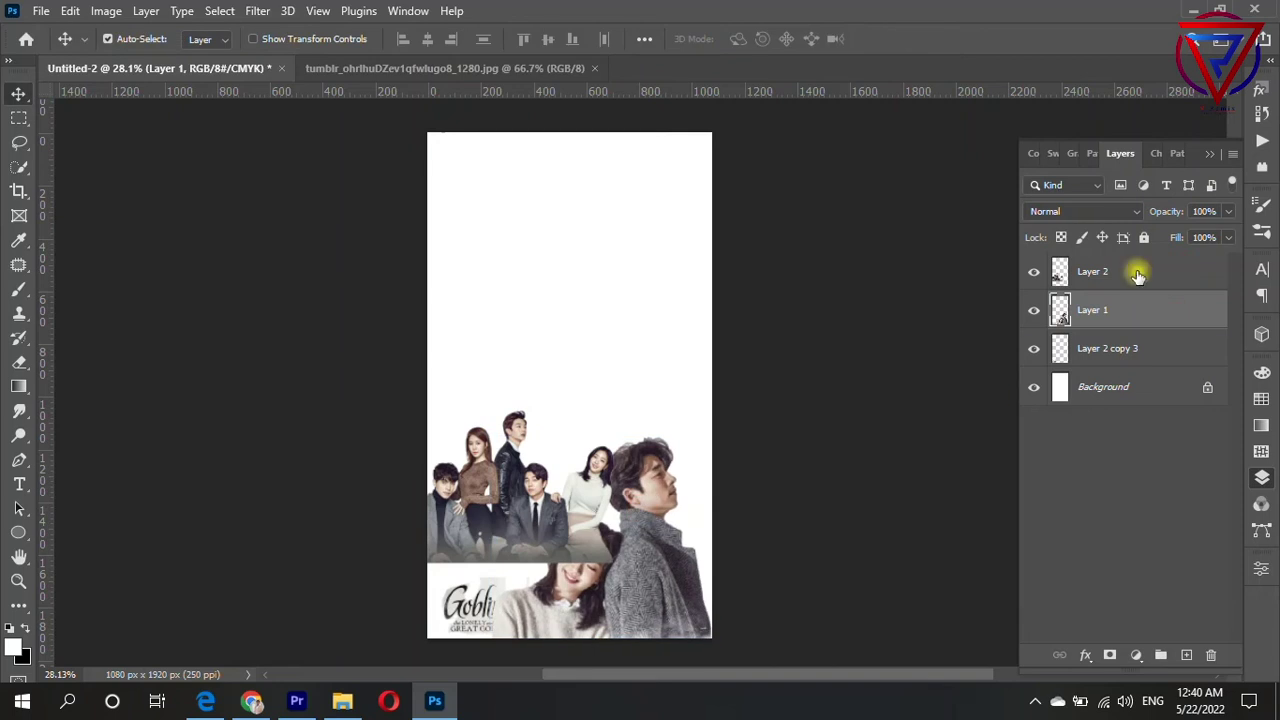
Put the group photo layer behind the couple photo and fine-tune both positions
drag(1138, 276, 1137, 330)
scroll(518, 543, up, 1)
scroll(518, 543, up, 1)
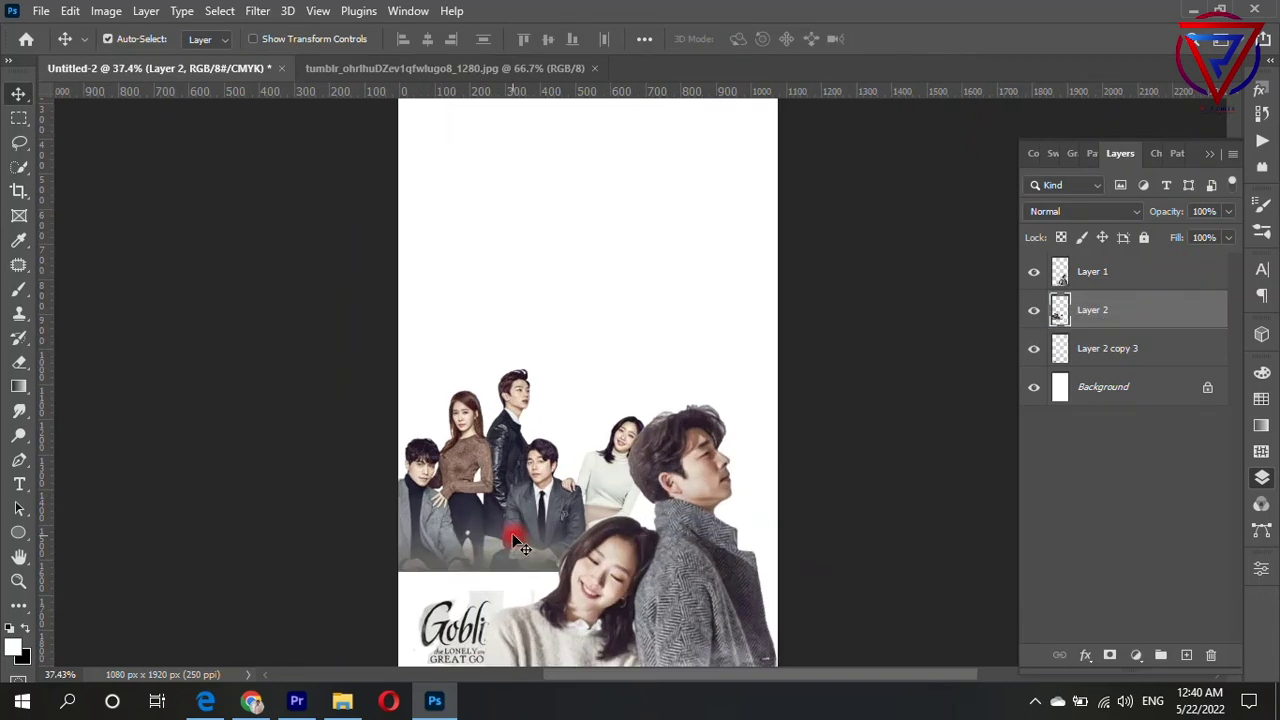
drag(518, 543, 512, 509)
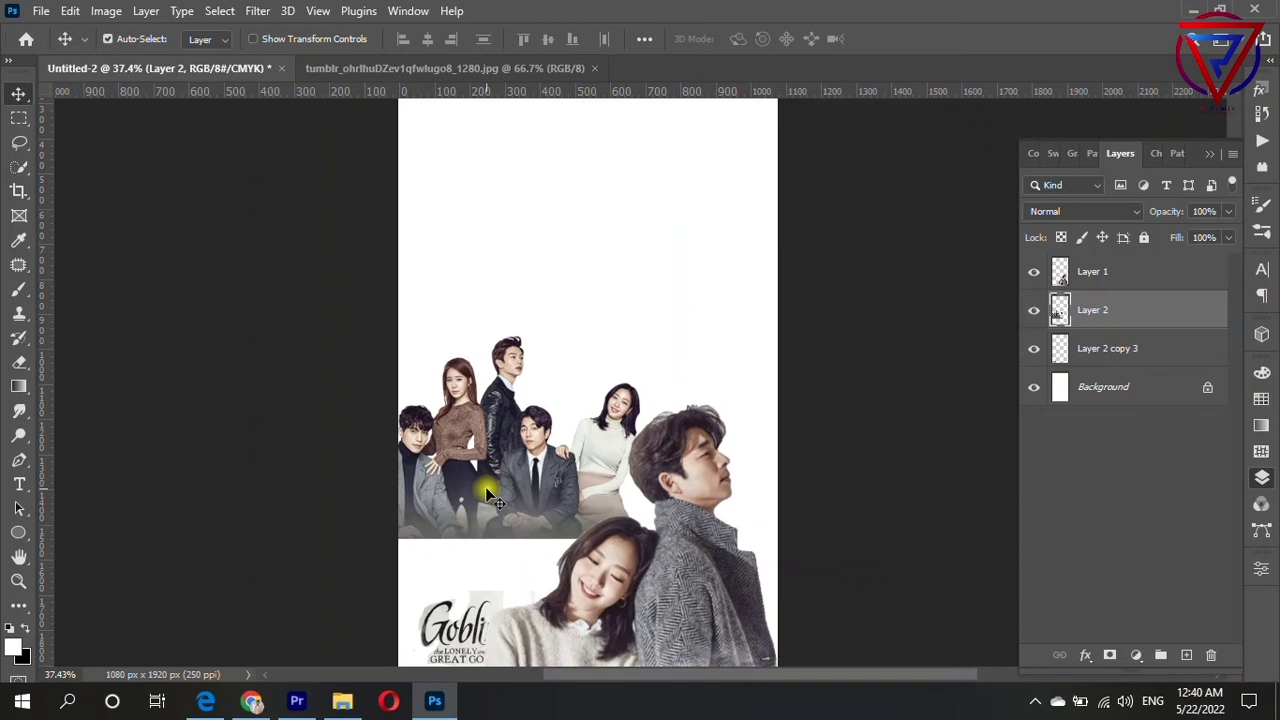
drag(487, 495, 510, 500)
drag(728, 575, 743, 571)
mouse_move(554, 501)
mouse_down()
mouse_move(560, 527)
mouse_move(553, 511)
mouse_up()
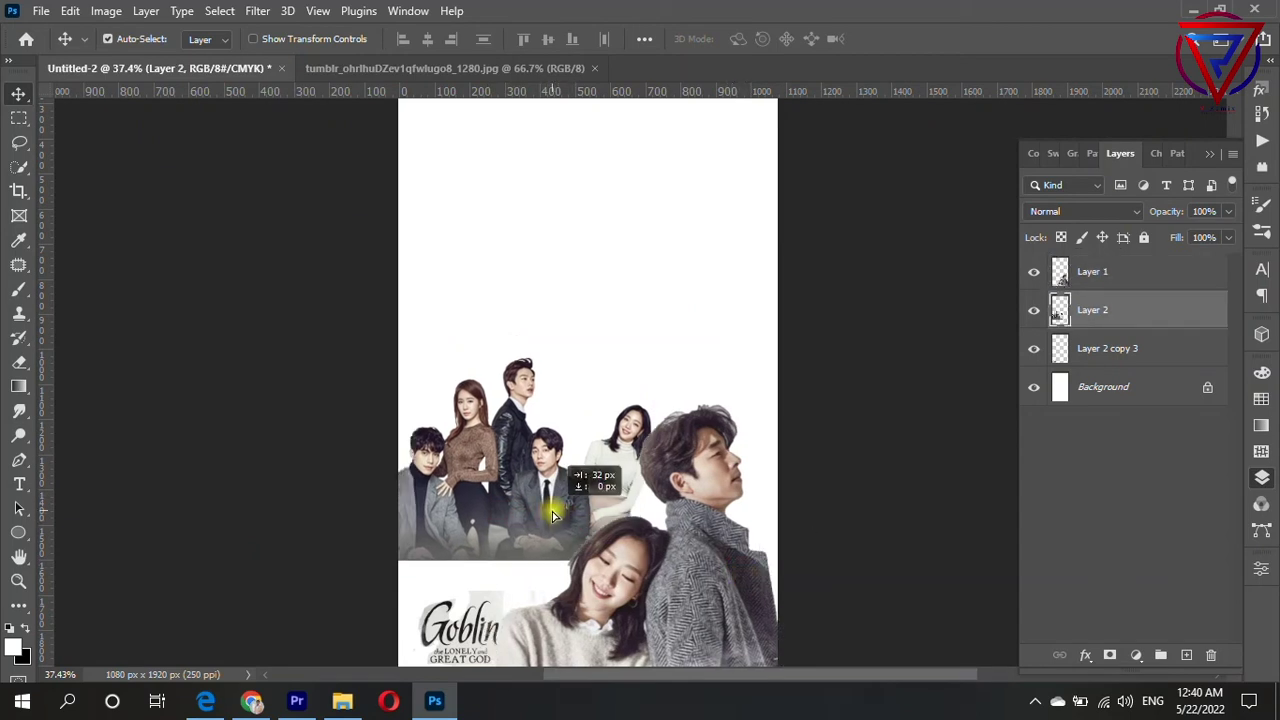
scroll(596, 485, down, 2)
scroll(614, 457, down, 3)
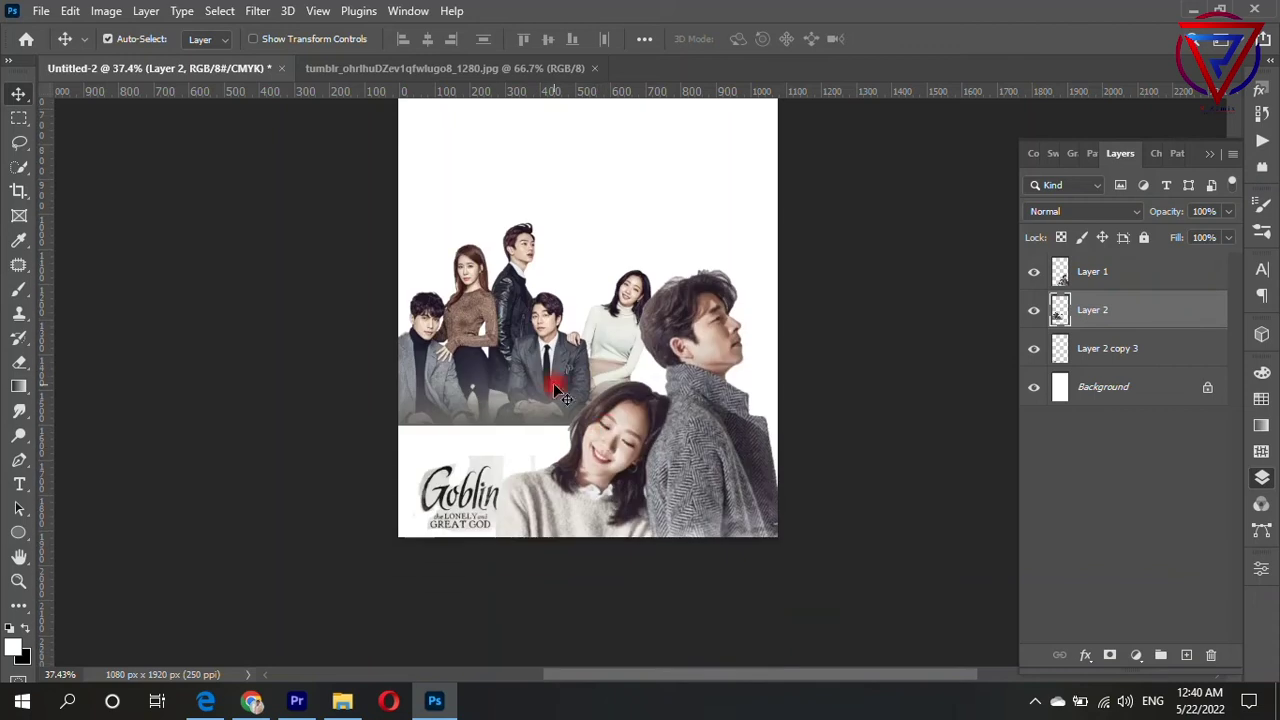
drag(545, 372, 536, 372)
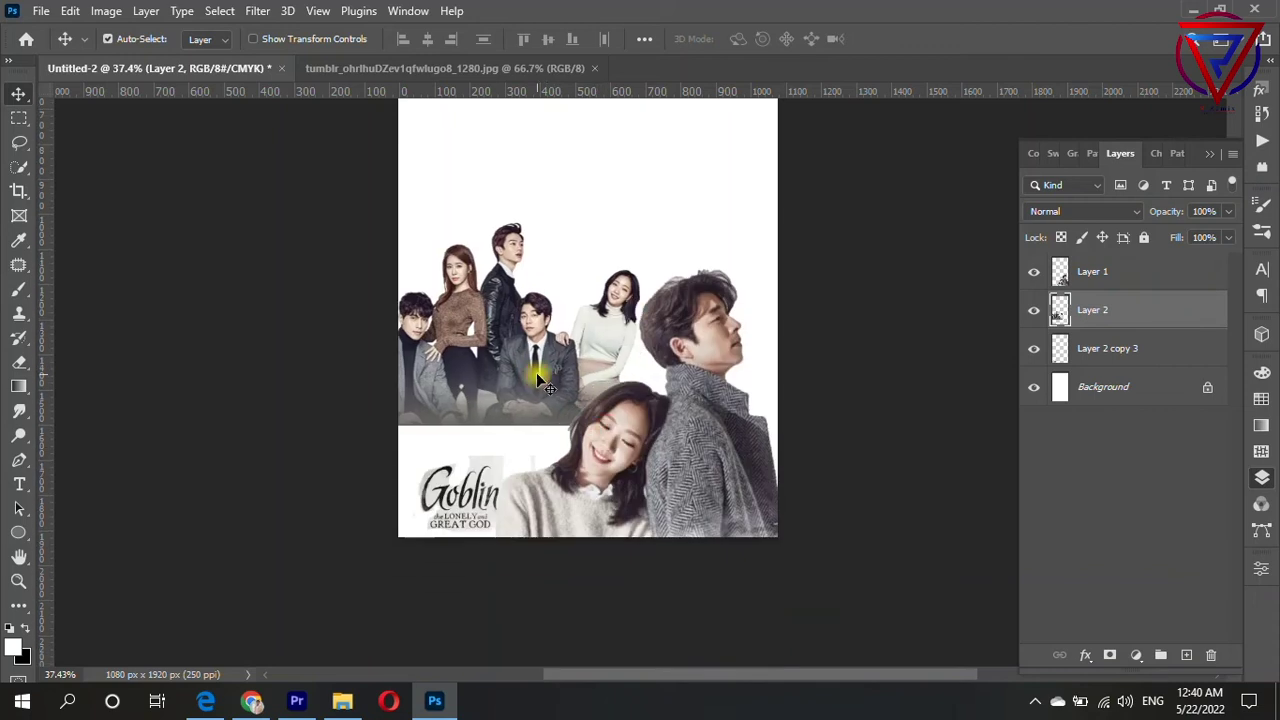
key(Right)
key(Right)
key(Right)
key(Right)
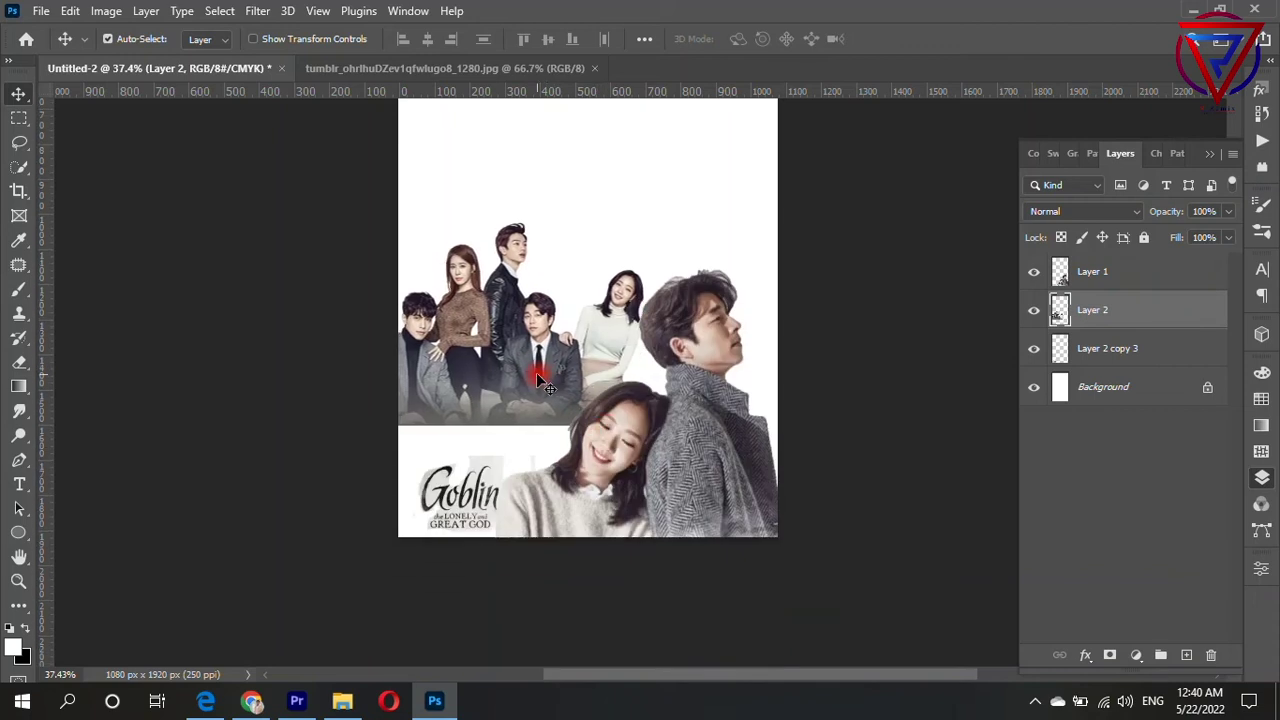
key(Right)
Drag the dark swordsman image from its document toward the vertical canvas
scroll(513, 235, up, 2)
scroll(530, 333, up, 3)
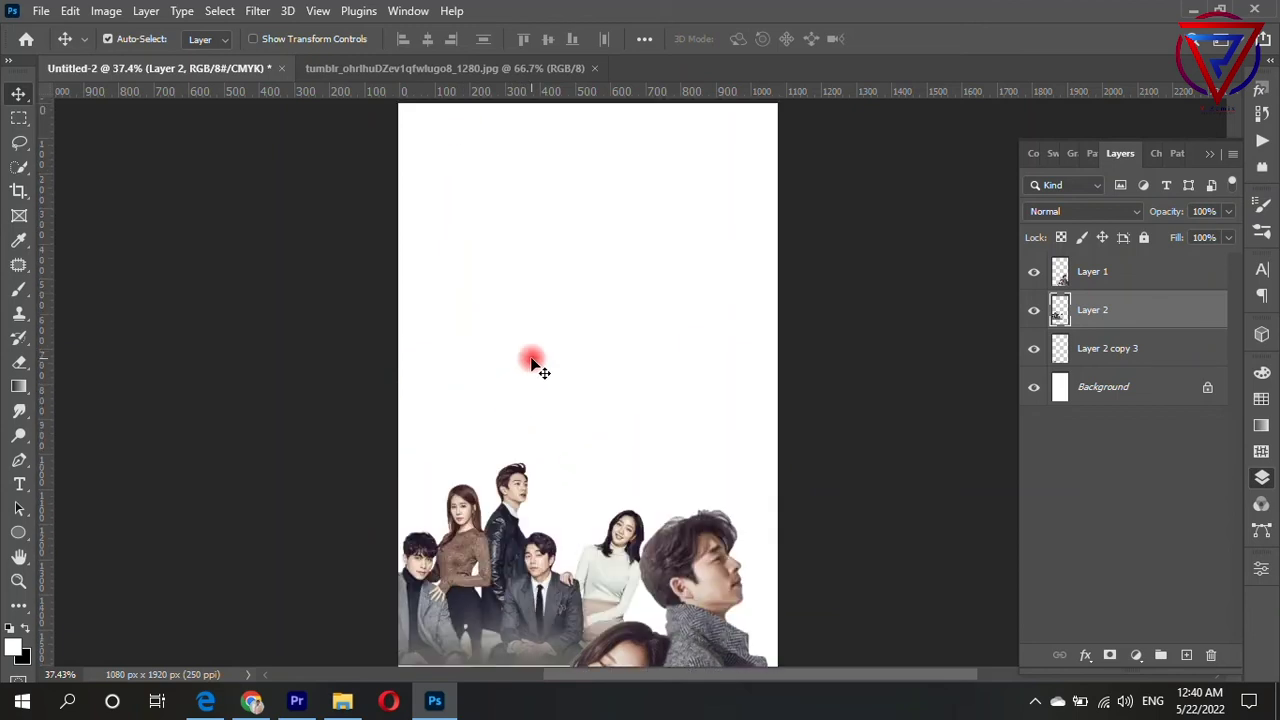
alt+scroll(536, 370, down, 1)
scroll(600, 345, down, 1)
scroll(700, 200, up, 1)
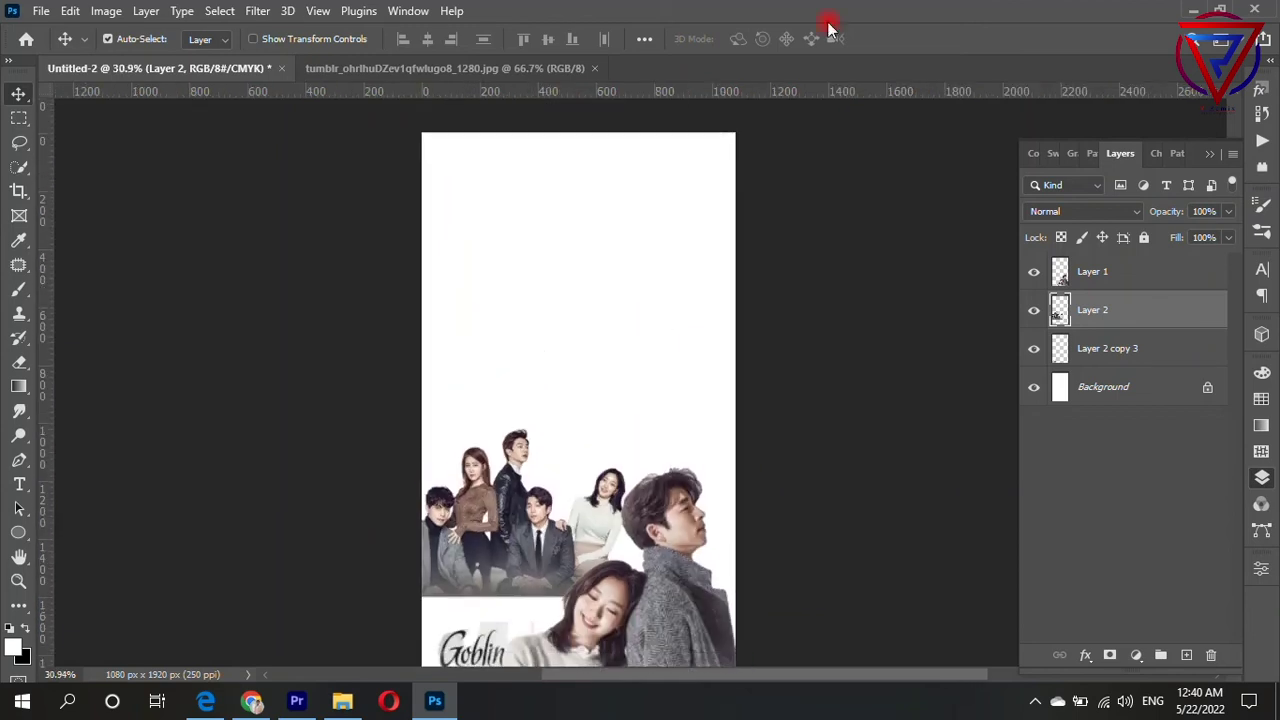
click(380, 68)
drag(688, 378, 122, 60)
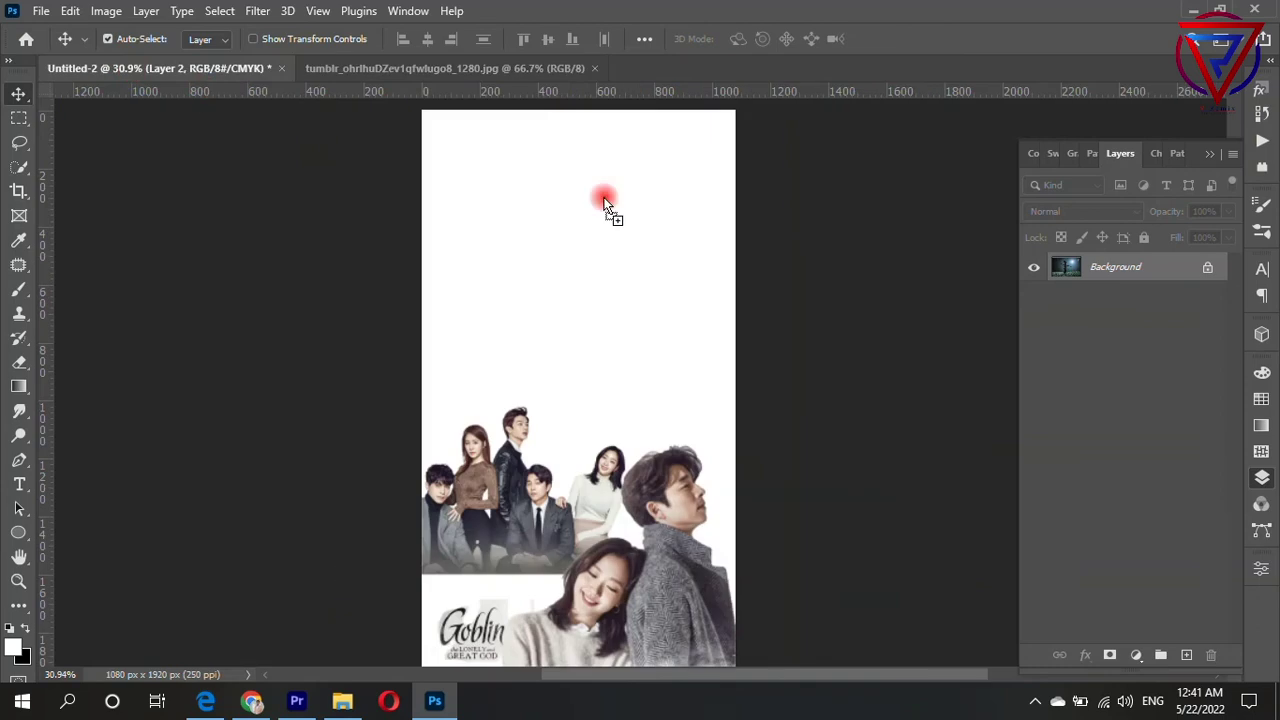
Drop the swordsman image into the canvas and move it to the top right
drag(129, 72, 586, 197)
scroll(605, 268, up, 2)
drag(603, 268, 680, 280)
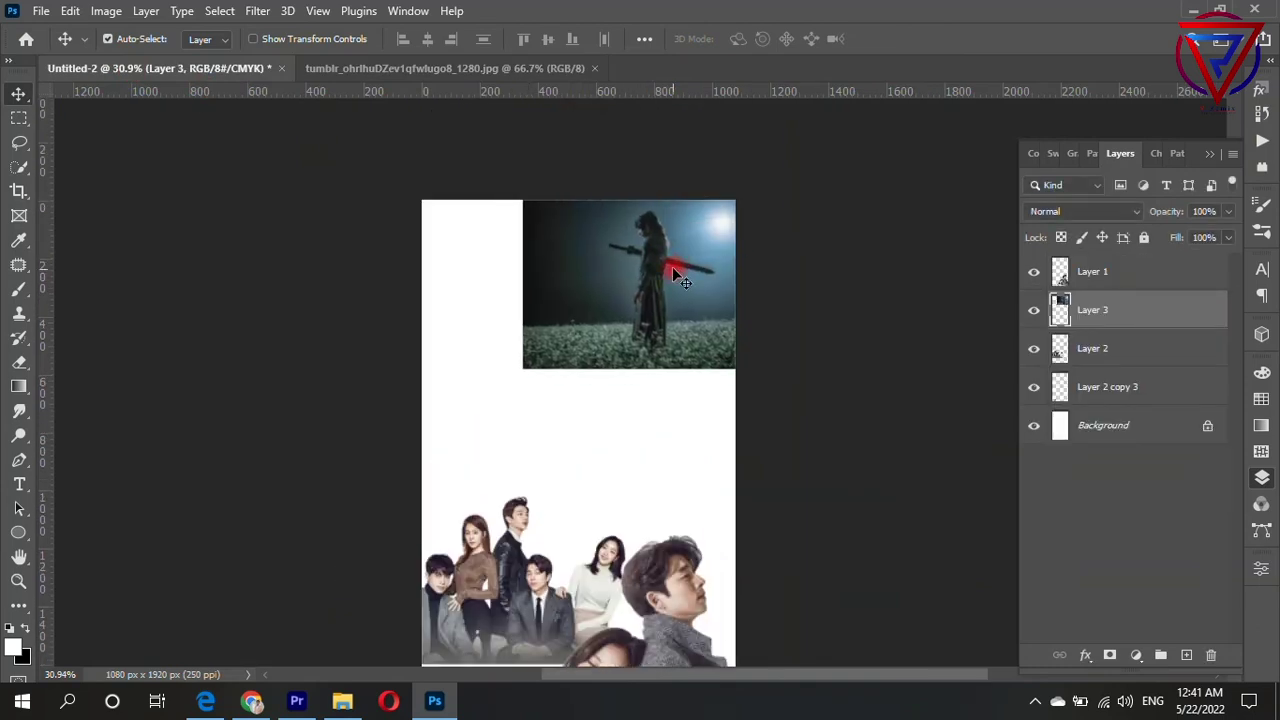
scroll(680, 283, down, 2)
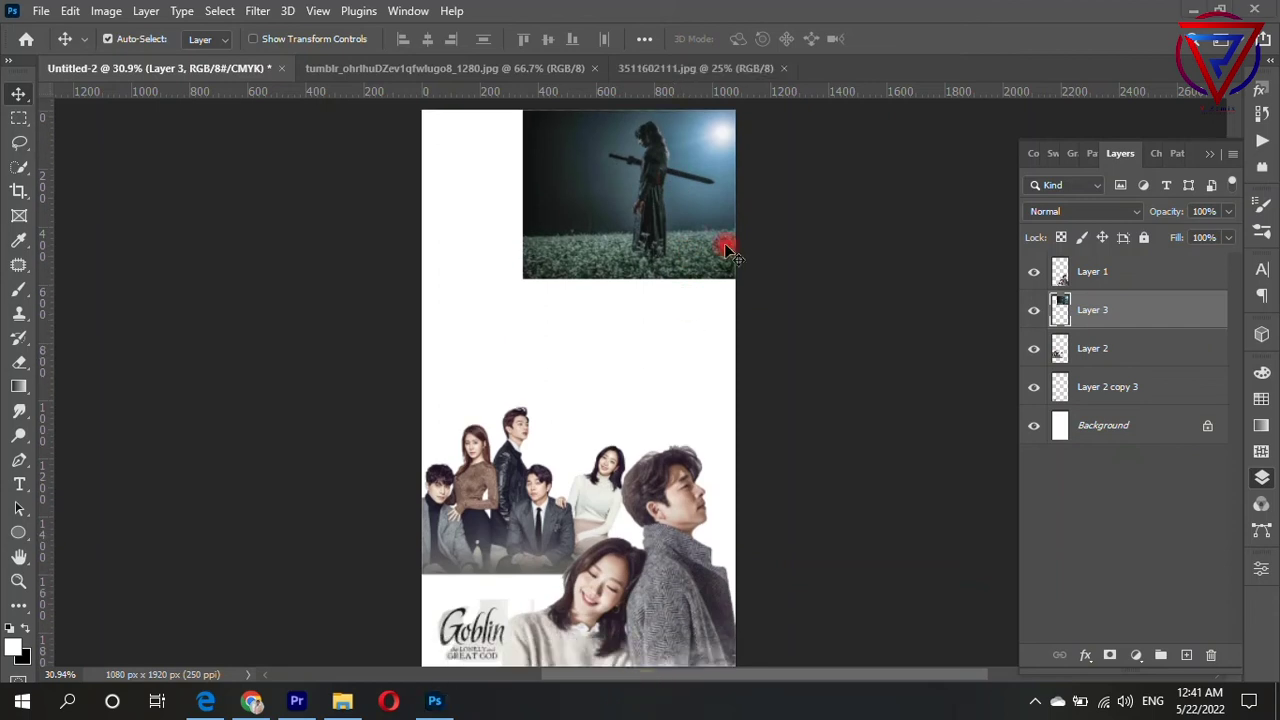
Bring the sea-and-pier image into the canvas and move it down
click(692, 66)
drag(677, 414, 99, 59)
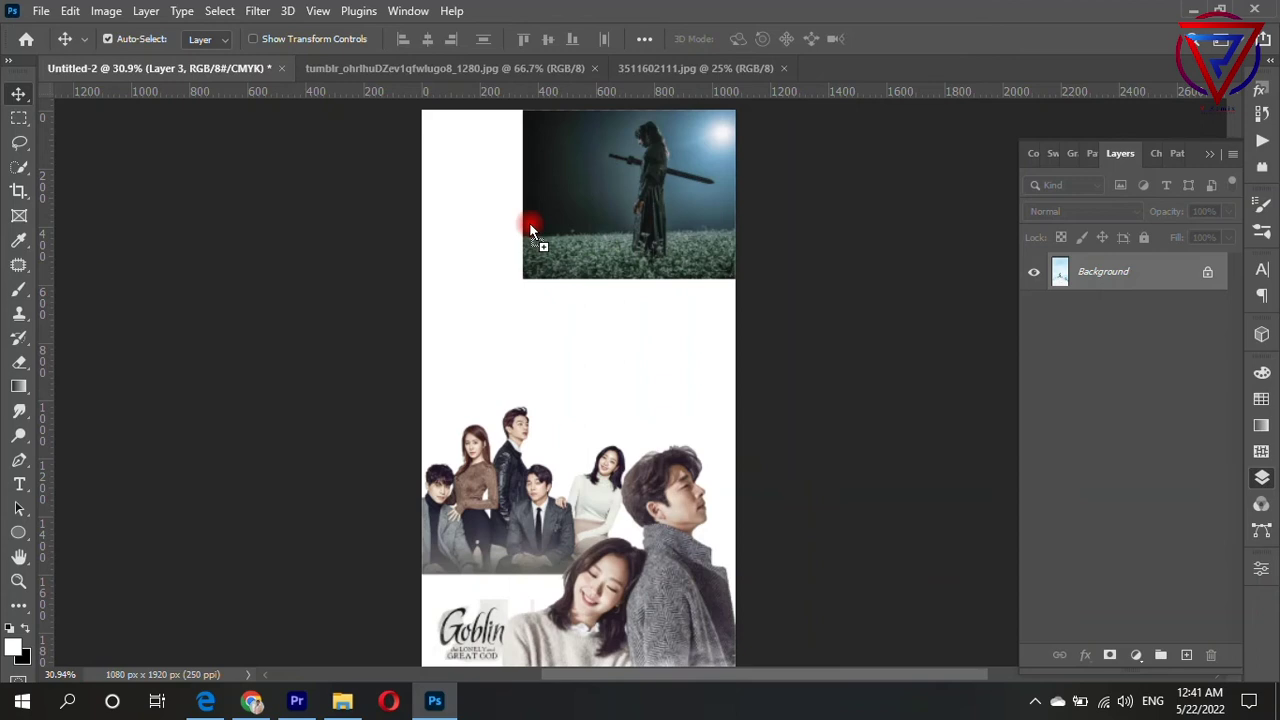
drag(503, 230, 502, 224)
drag(526, 280, 551, 423)
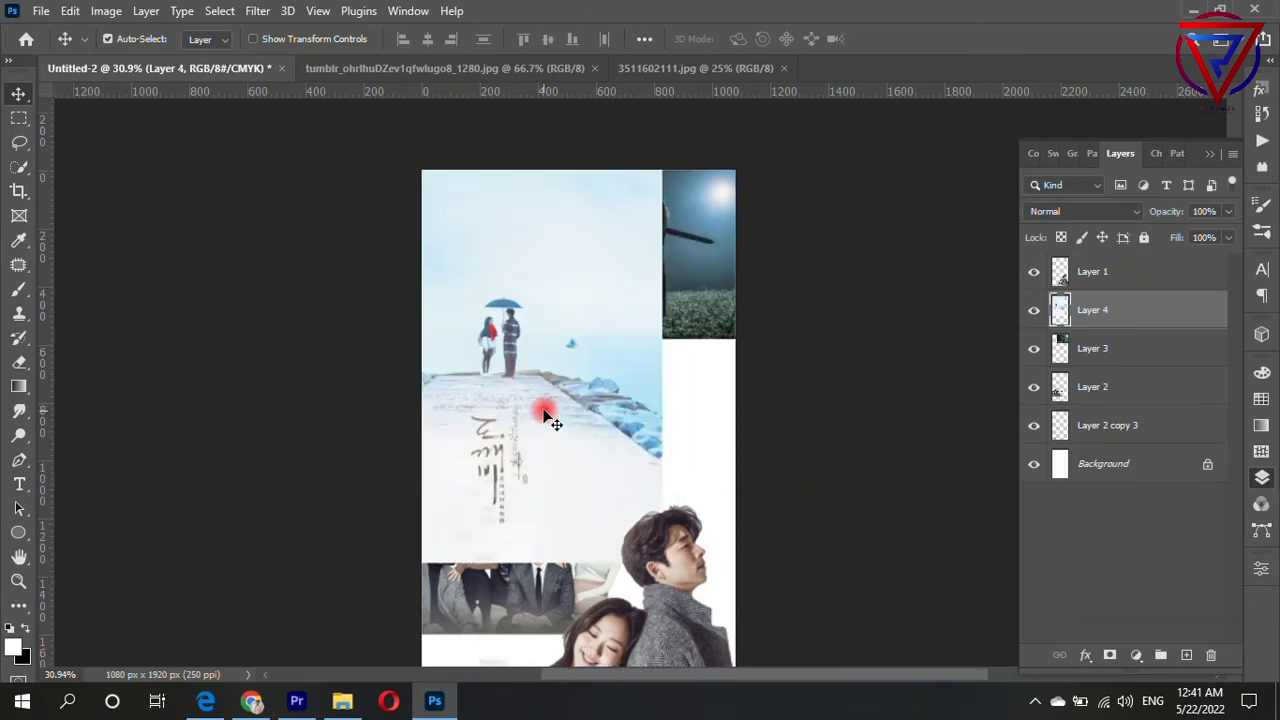
Rotate the sea image about 2.4°, enlarge it, and shift it up-left
key(ctrl+t)
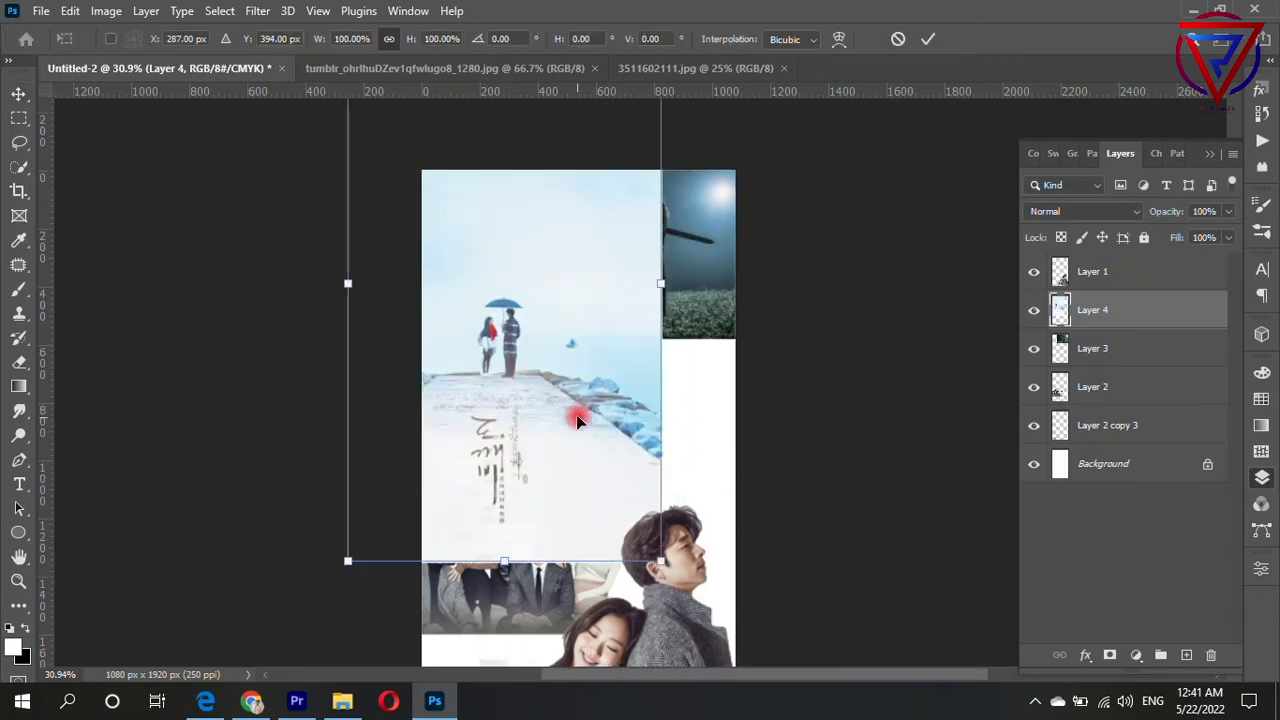
mouse_move(663, 283)
mouse_down()
mouse_move(728, 300)
mouse_move(670, 307)
mouse_move(774, 294)
mouse_up()
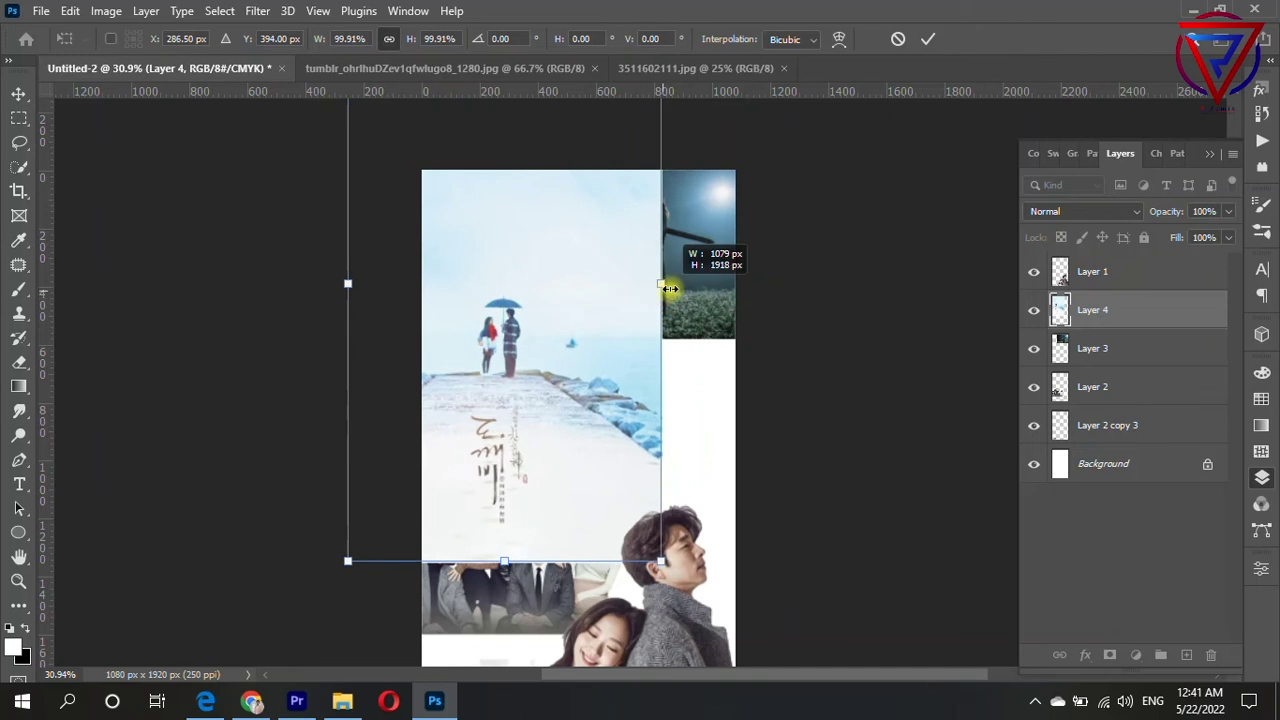
drag(623, 317, 570, 212)
double_click(572, 224)
click(1155, 311)
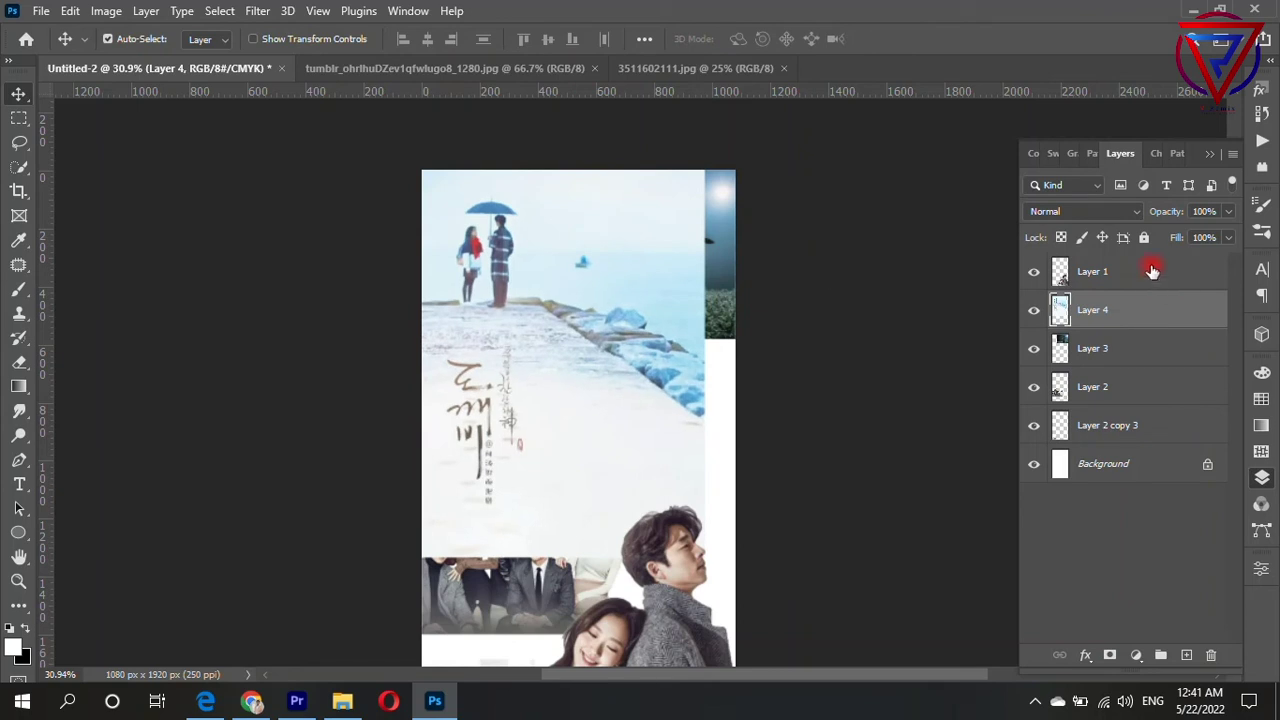
scroll(630, 285, down, 1)
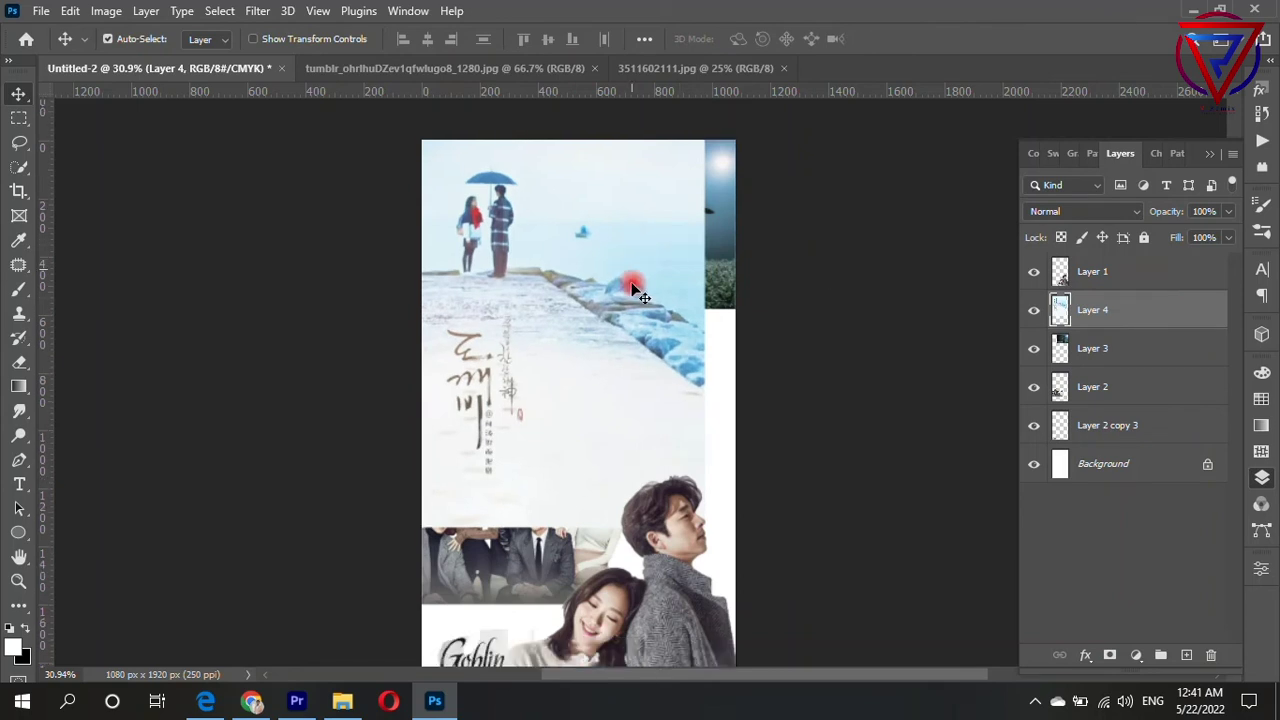
Set up the Eraser with the 1200 px torn-edge brush
click(18, 362)
right_click(550, 287)
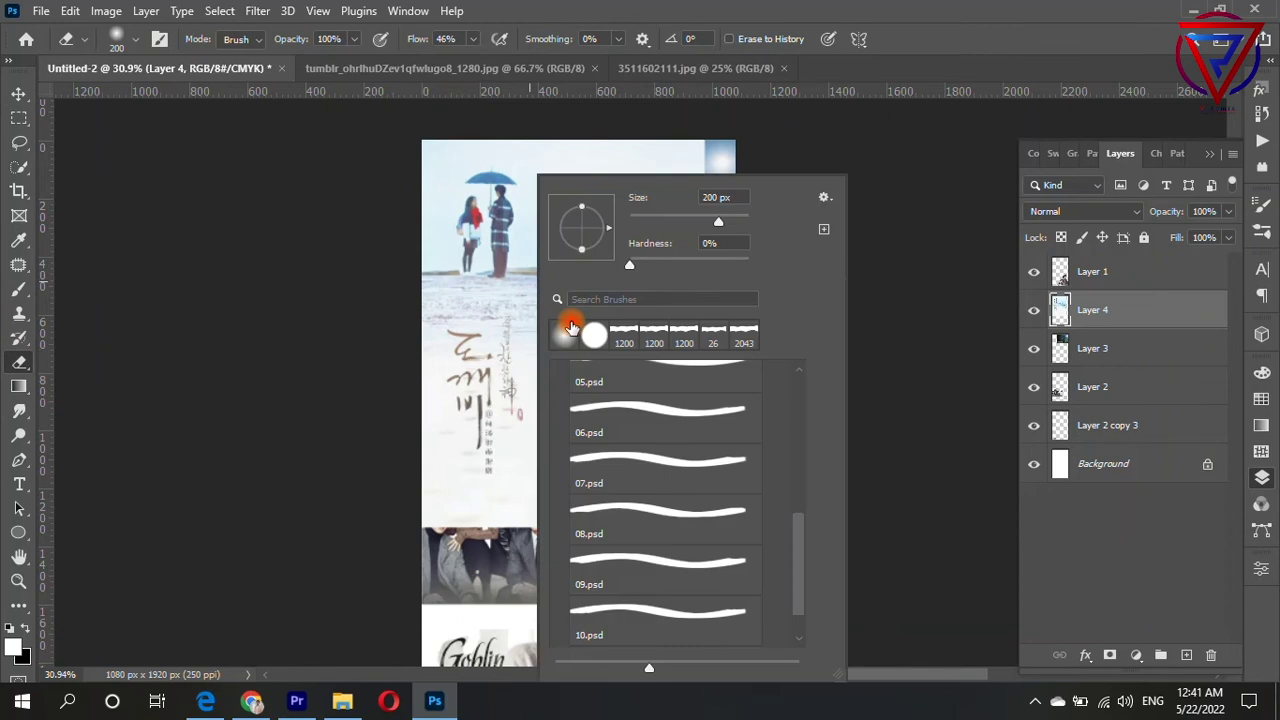
click(653, 334)
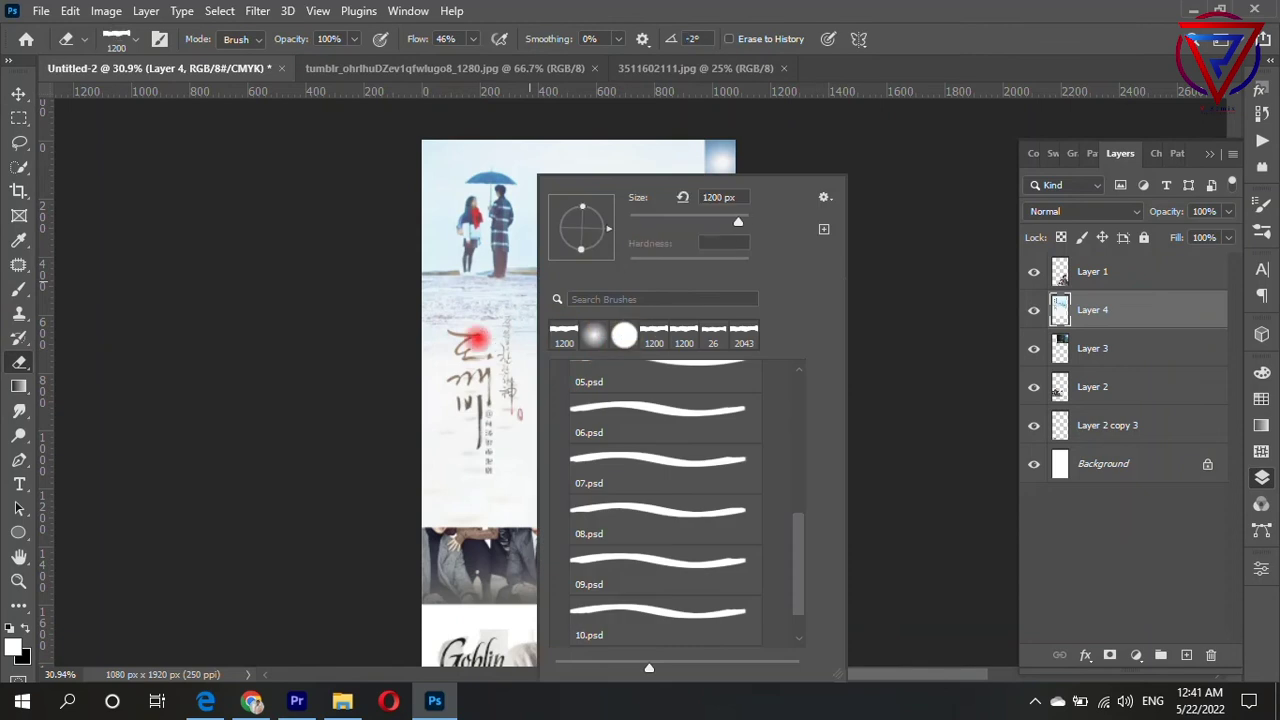
click(508, 336)
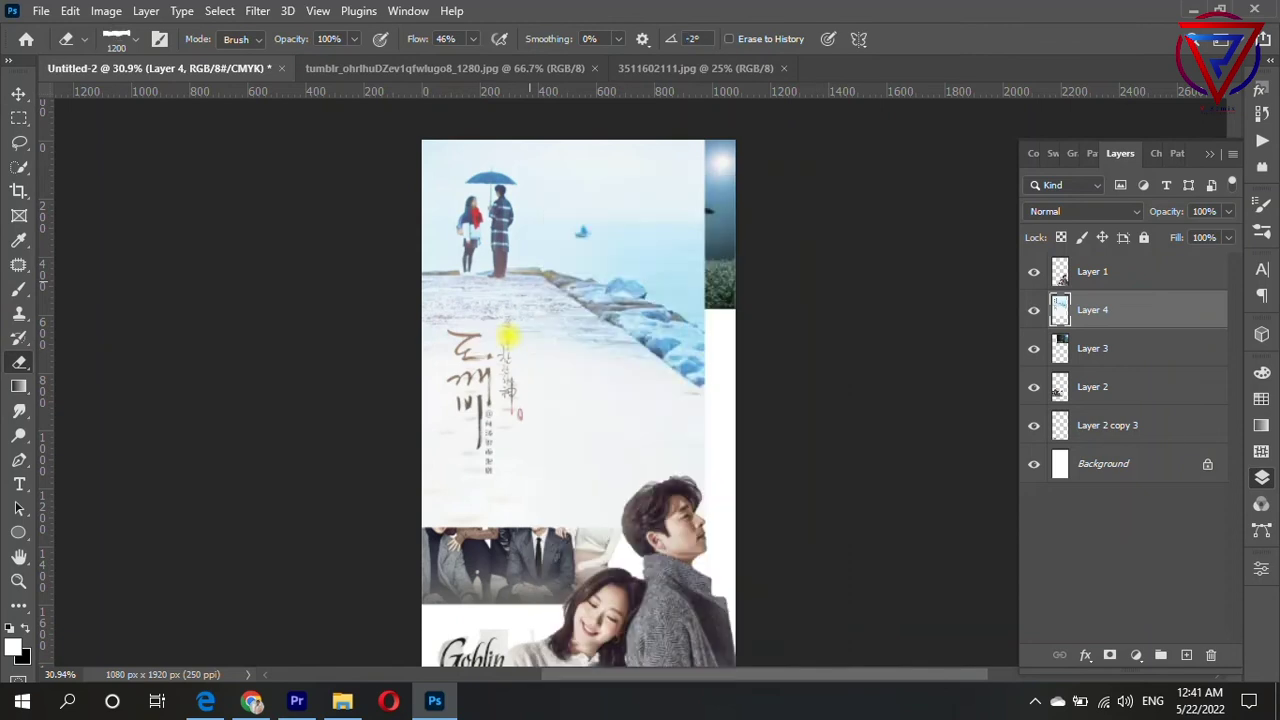
Erase a torn edge along the sea image's bottom at 100% flow
mouse_move(508, 336)
mouse_down()
mouse_move(569, 321)
mouse_move(561, 473)
mouse_move(576, 352)
mouse_up()
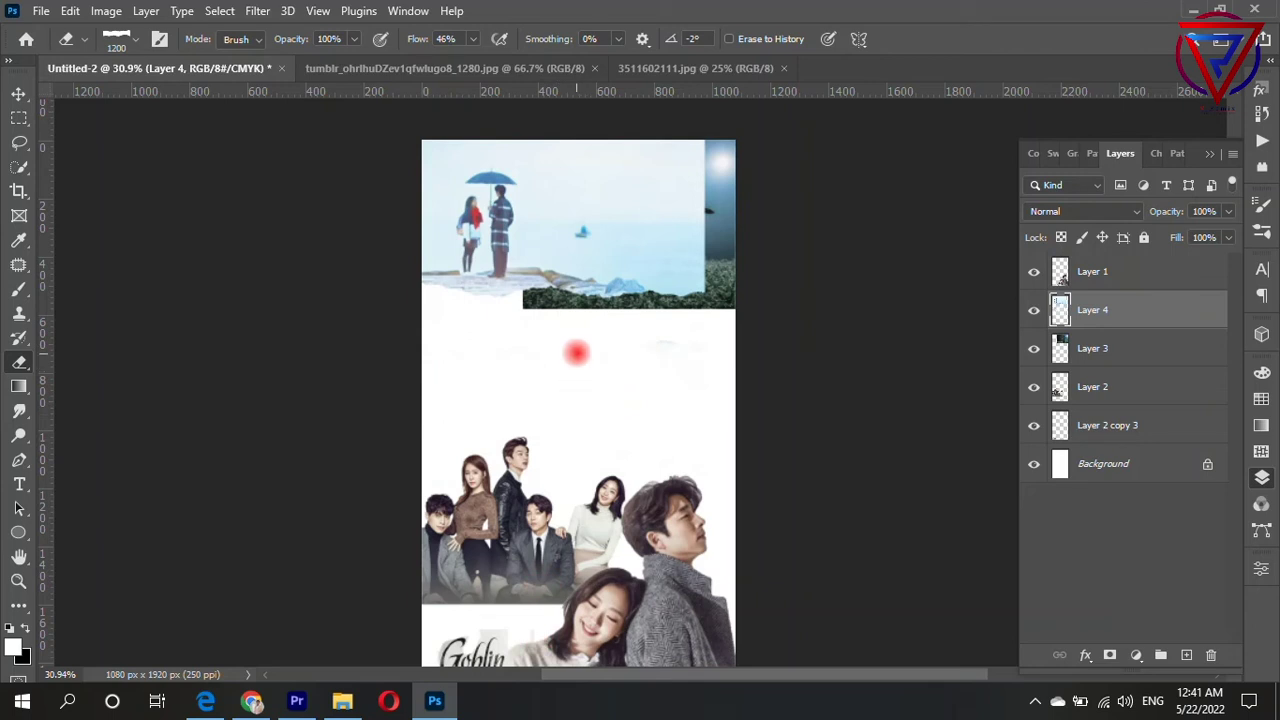
drag(551, 434, 587, 12)
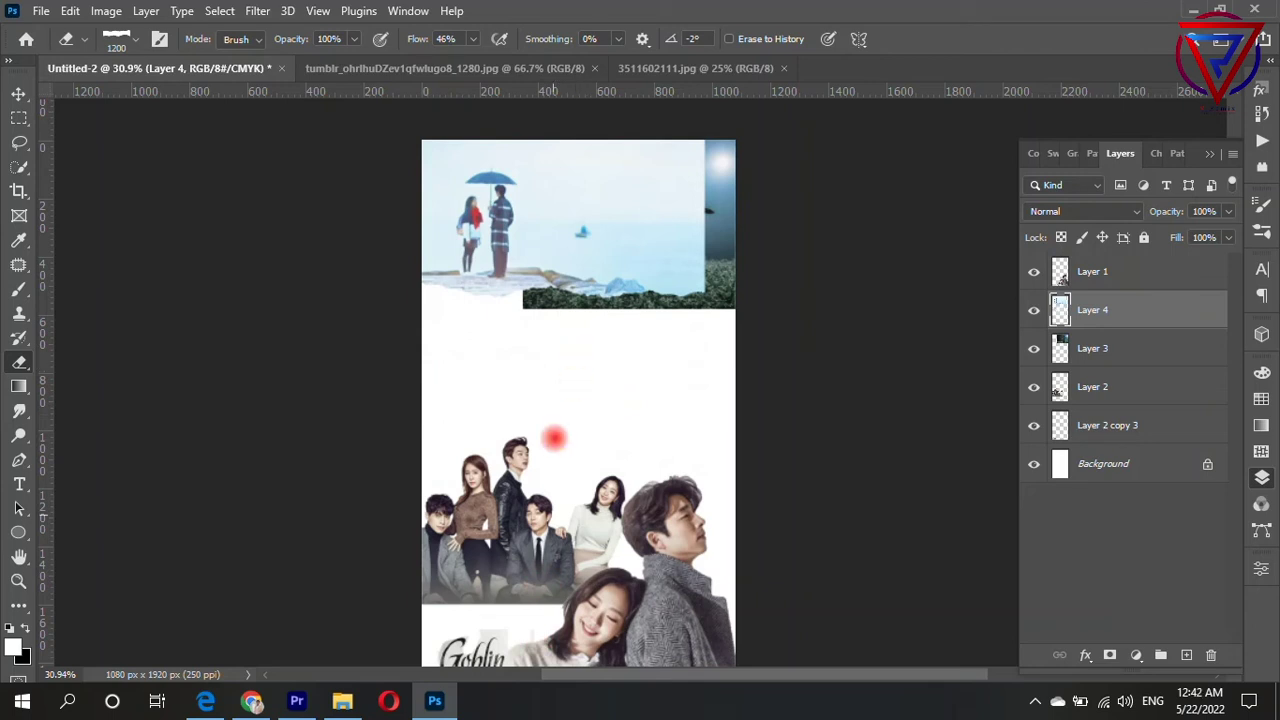
mouse_move(470, 40)
mouse_down()
mouse_move(554, 385)
mouse_move(569, 343)
mouse_up()
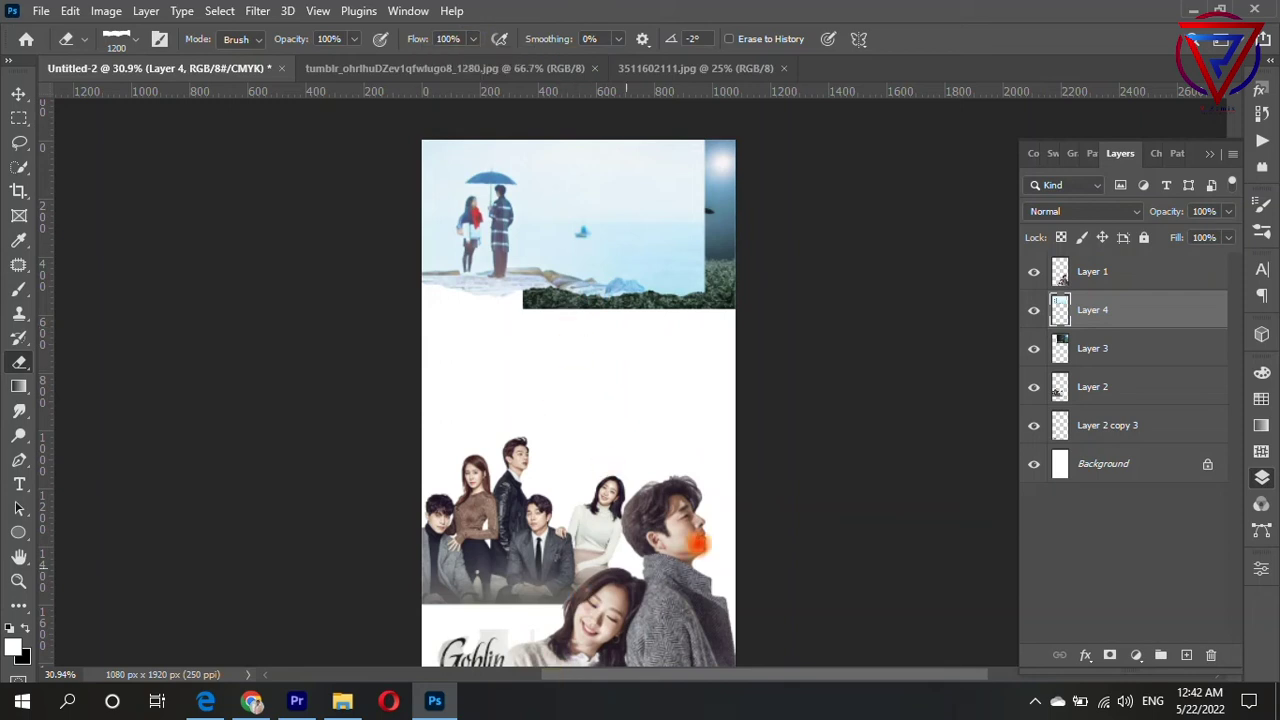
drag(575, 337, 1145, 295)
Erase the dark strip on Layer 3 and turn the brush tip vertical
click(1146, 349)
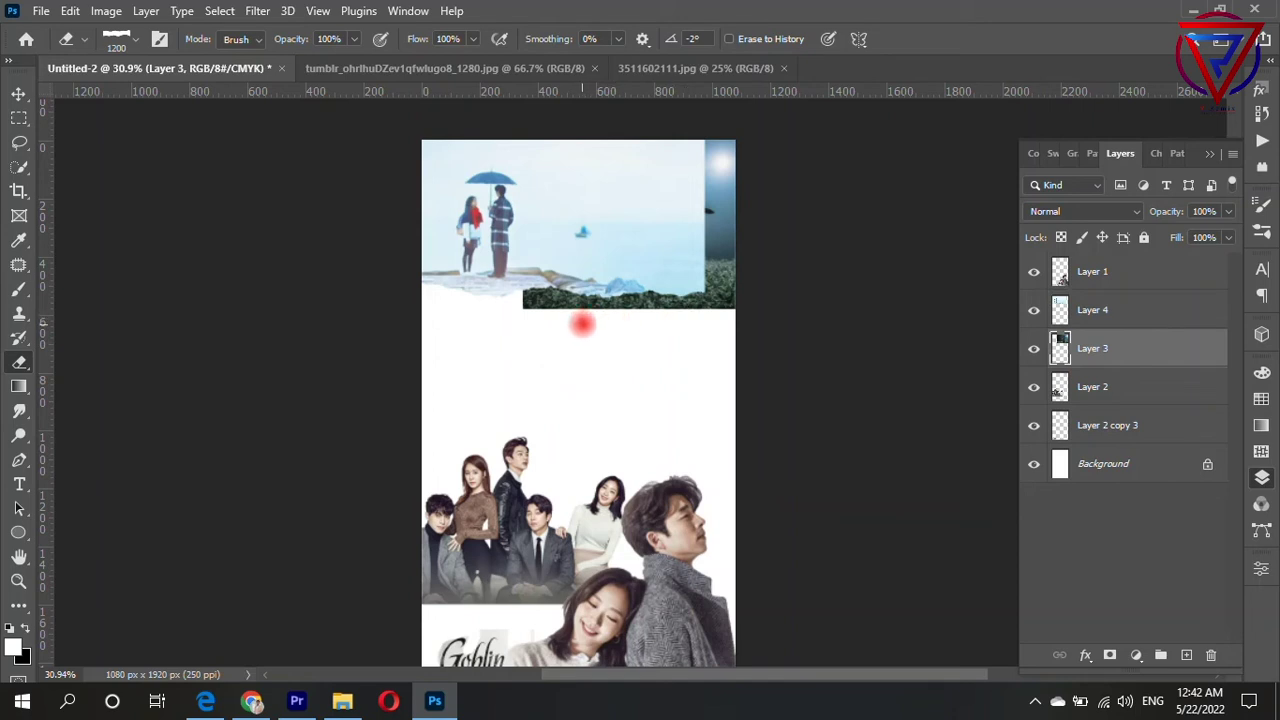
click(572, 320)
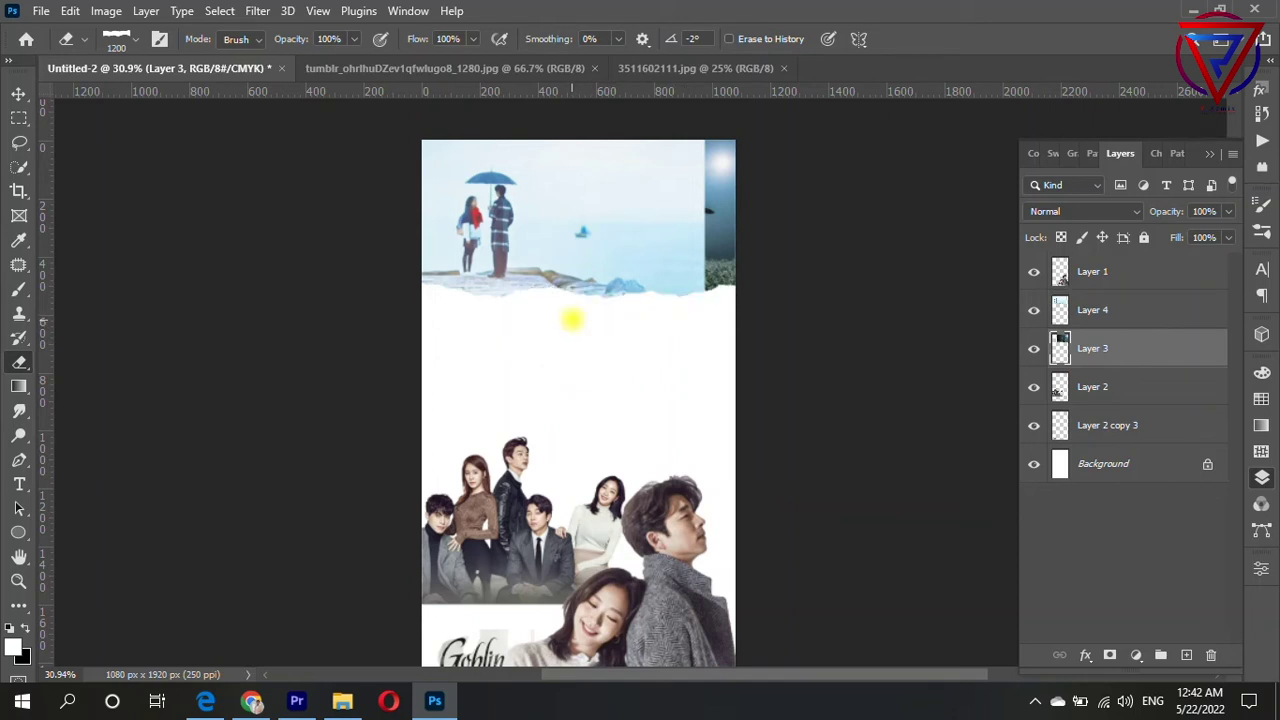
right_click(627, 269)
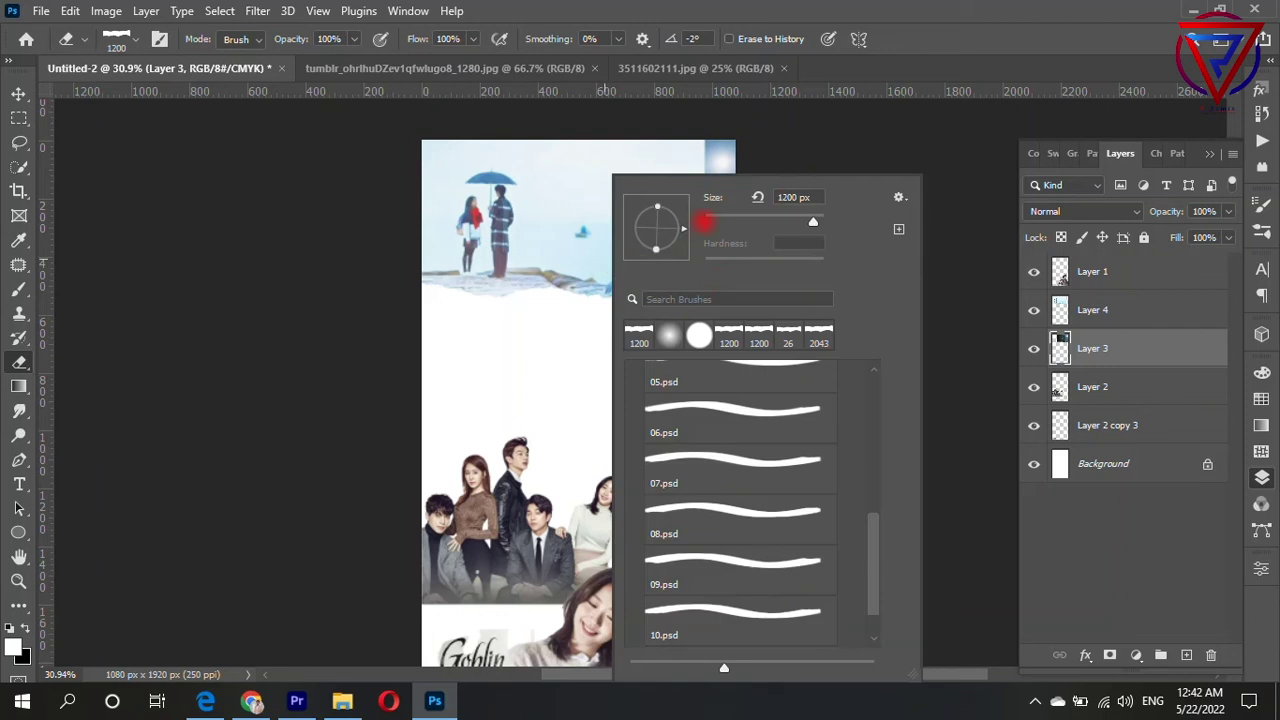
drag(683, 228, 677, 262)
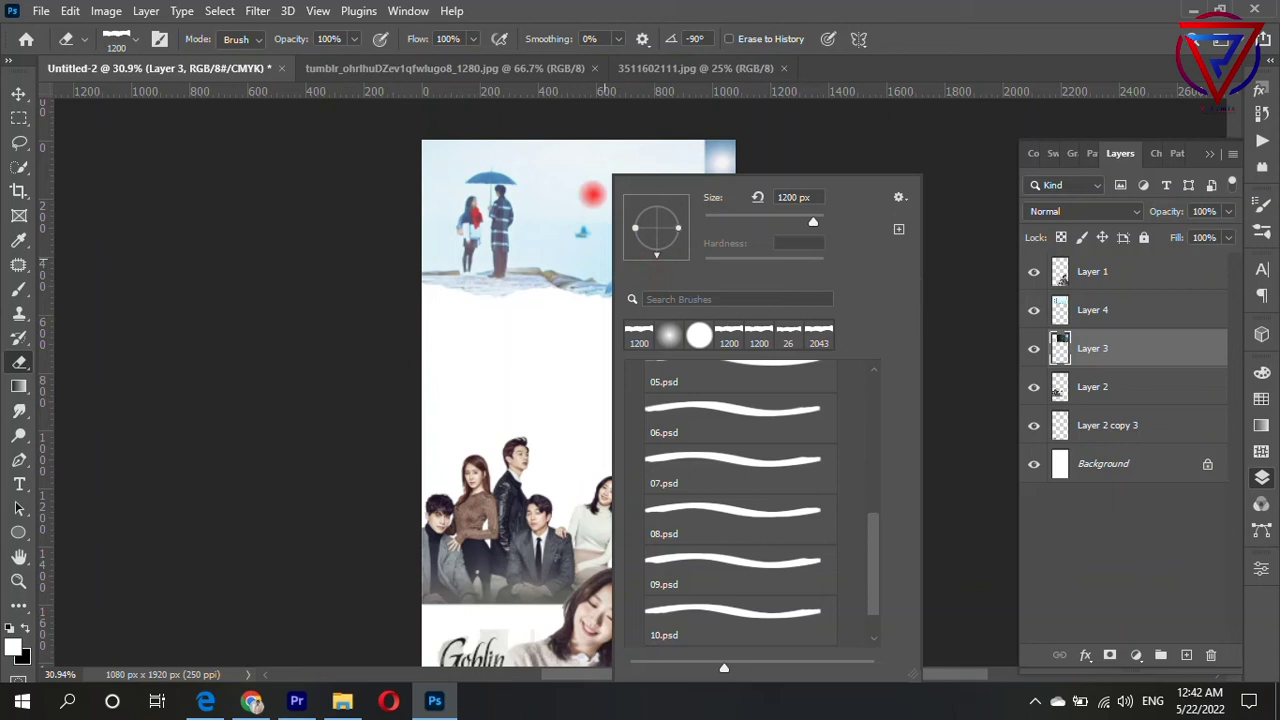
click(609, 216)
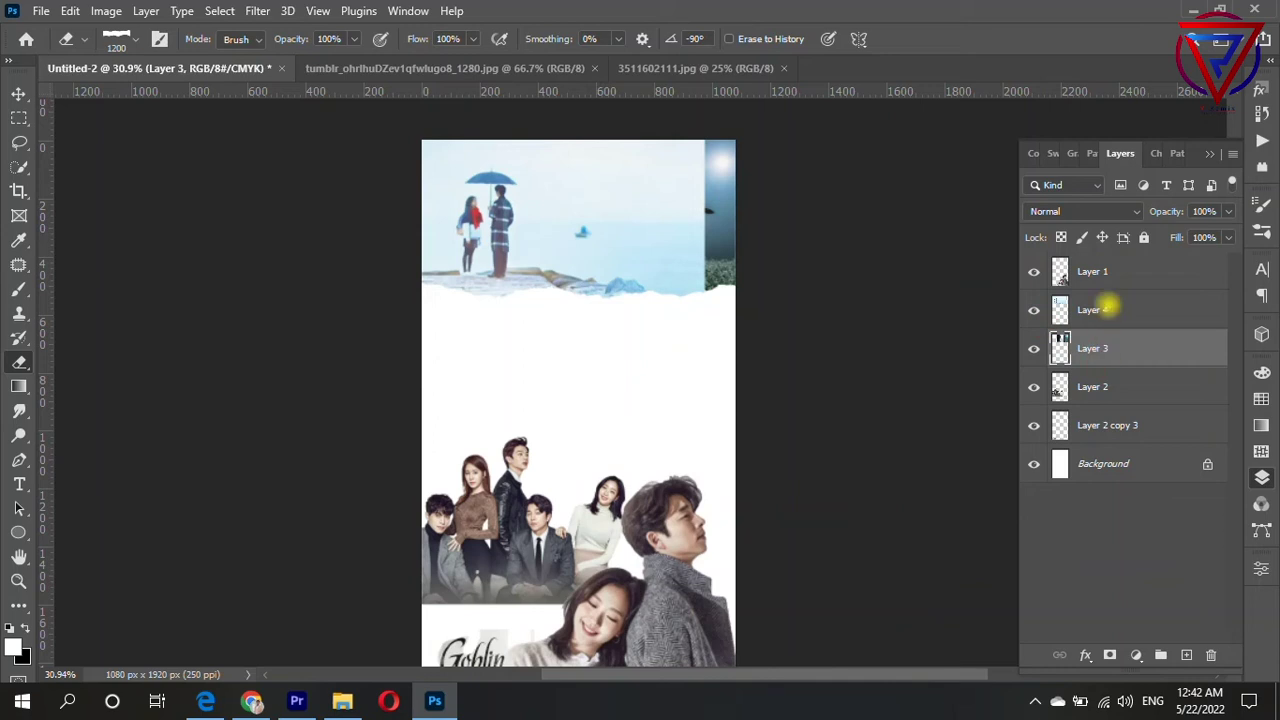
Test-erase strips on Layer 4, undo them, and toggle its visibility to check beneath
click(1110, 308)
click(609, 233)
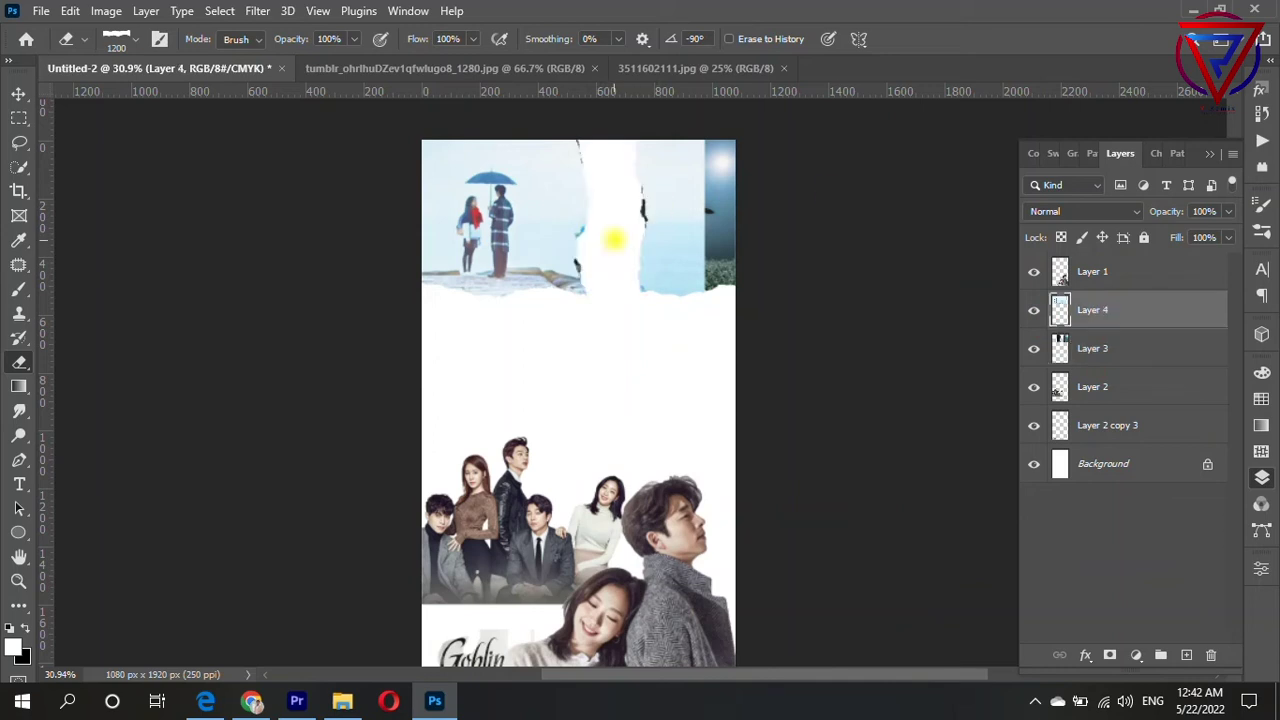
click(630, 233)
click(689, 230)
key(ctrl+z)
key(ctrl+z)
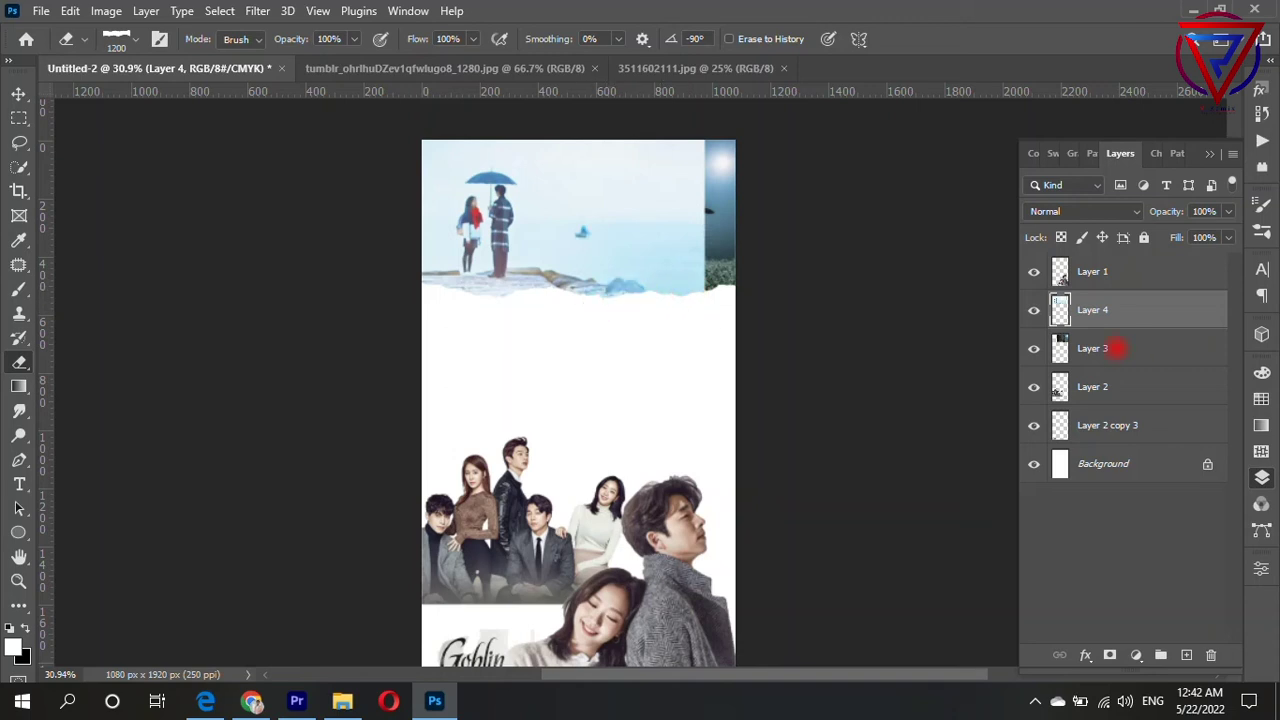
click(1033, 310)
click(1033, 310)
Tear away the sea image's right side to reveal the swordsman
click(612, 281)
drag(615, 281, 731, 270)
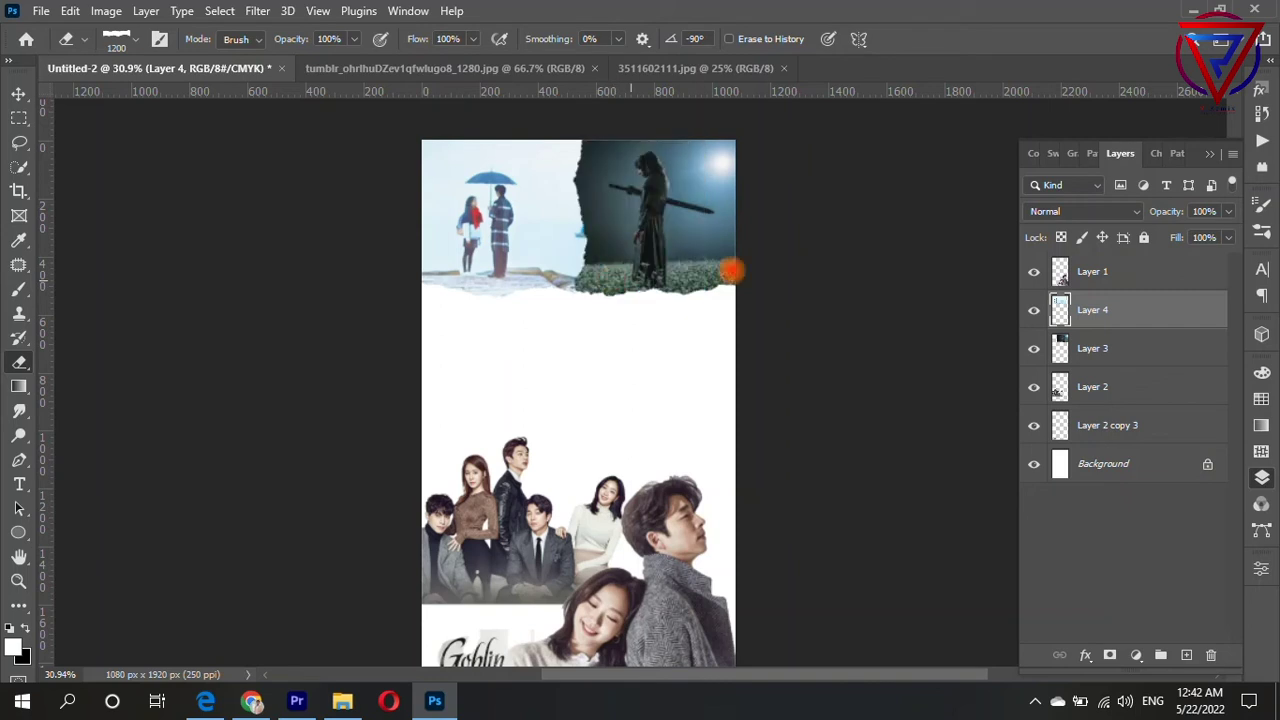
scroll(770, 280, up, 2)
scroll(731, 340, down, 5)
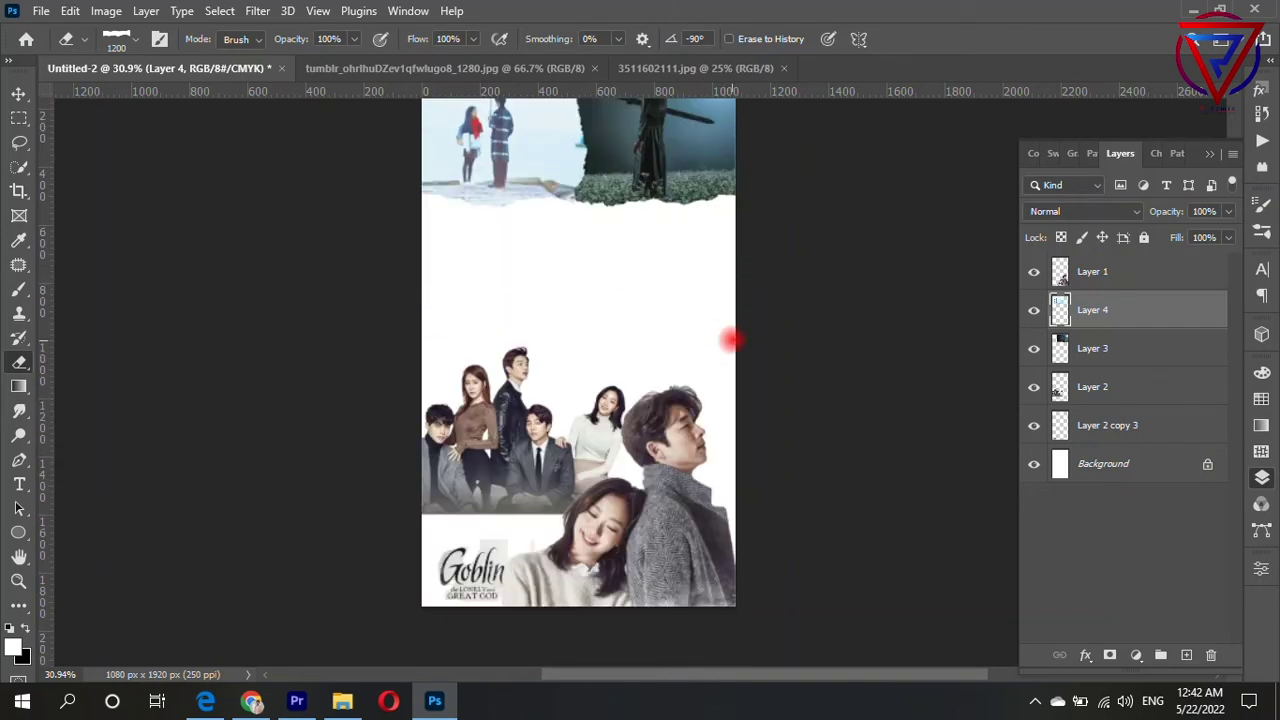
click(1135, 463)
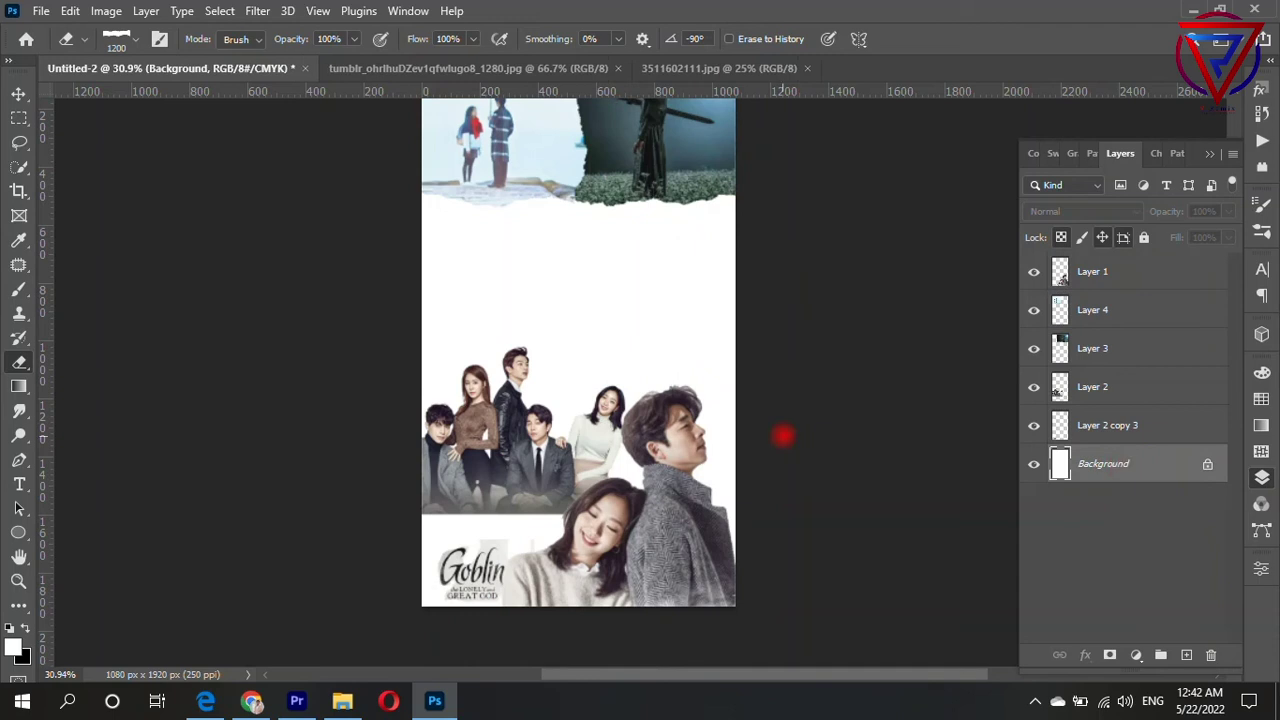
Rotate the eraser brush tip back 90° to a 0° angle
alt+scroll(700, 430, down, 1)
scroll(600, 425, down, 2)
alt+scroll(640, 440, up, 1)
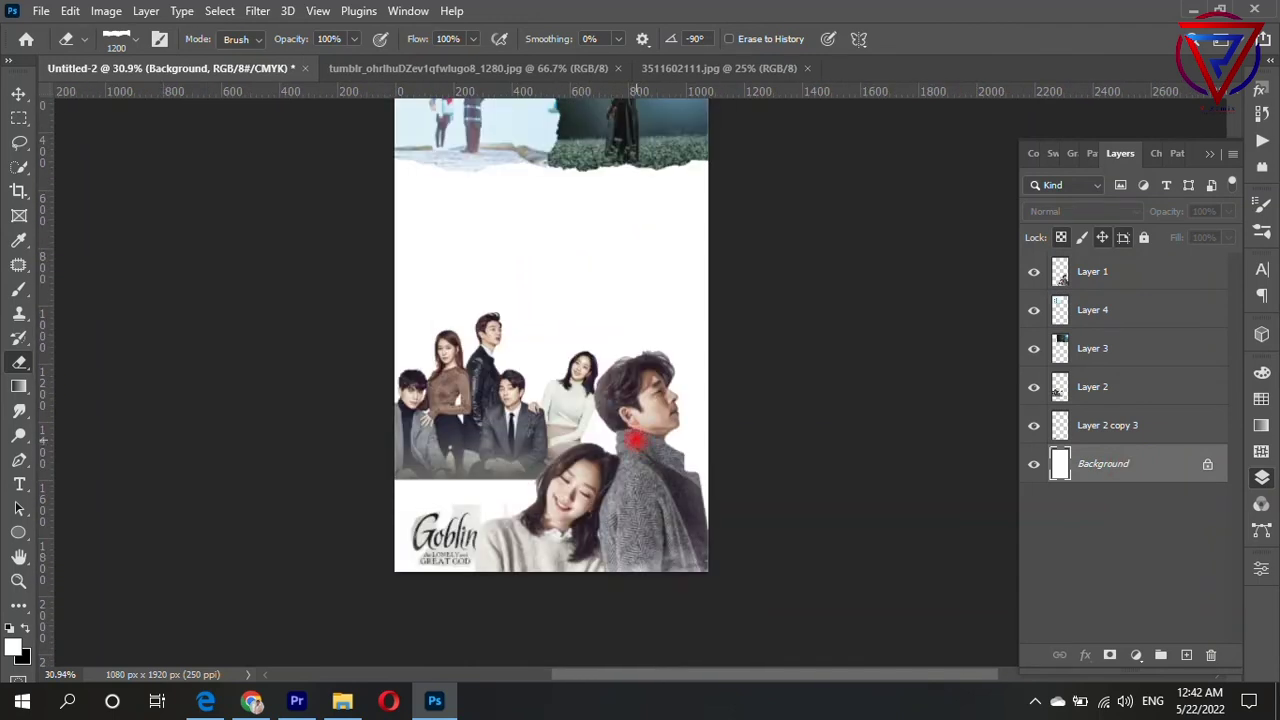
scroll(641, 428, down, 1)
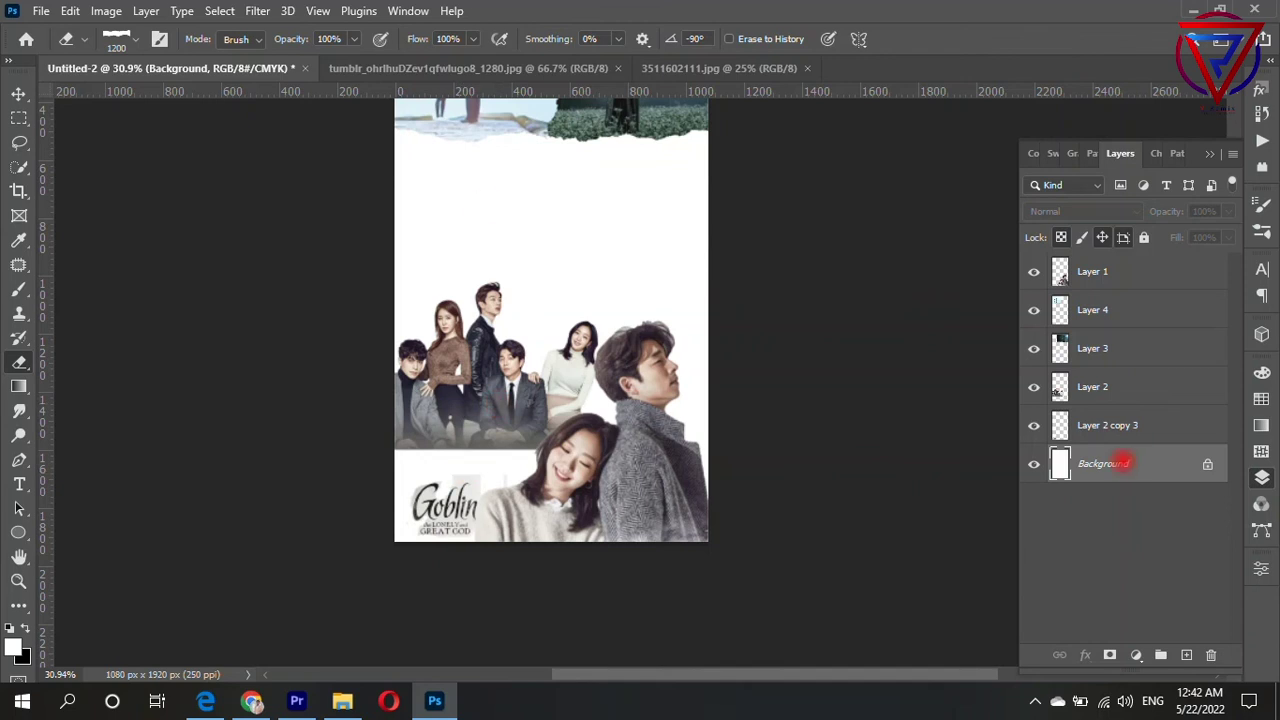
right_click(428, 278)
mouse_move(487, 231)
mouse_down()
mouse_move(506, 243)
mouse_move(538, 227)
mouse_up()
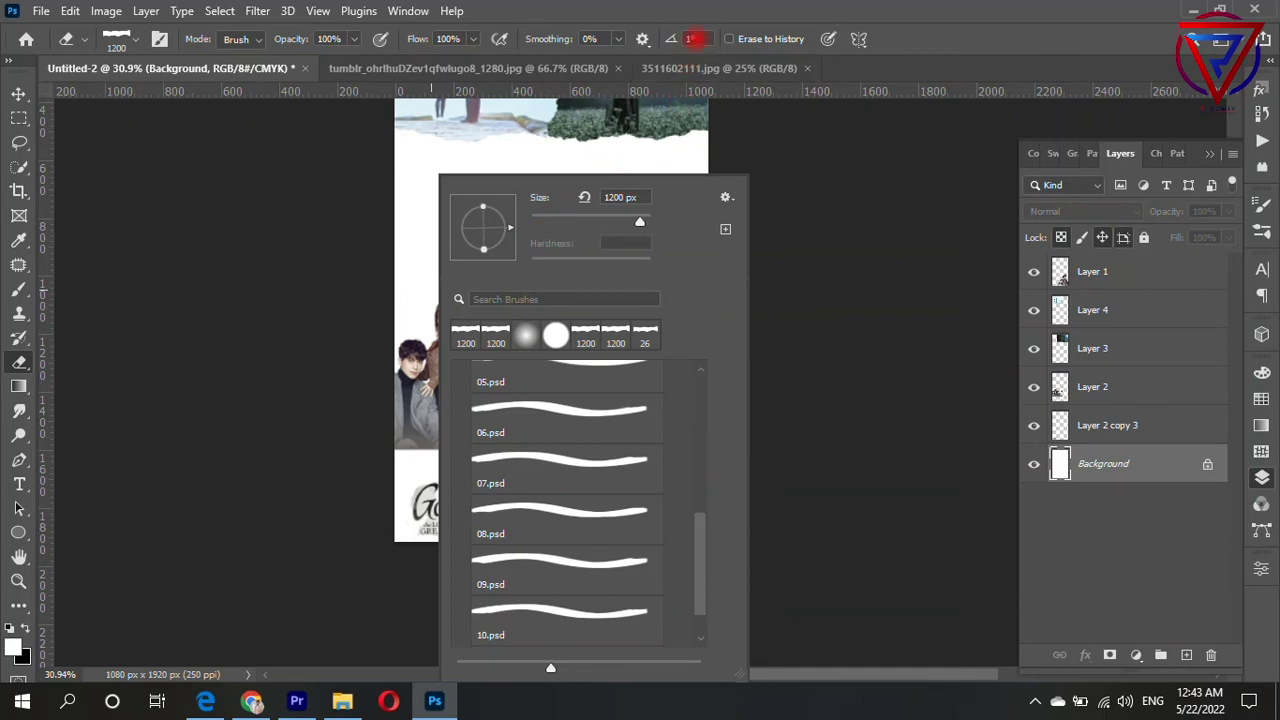
click(693, 39)
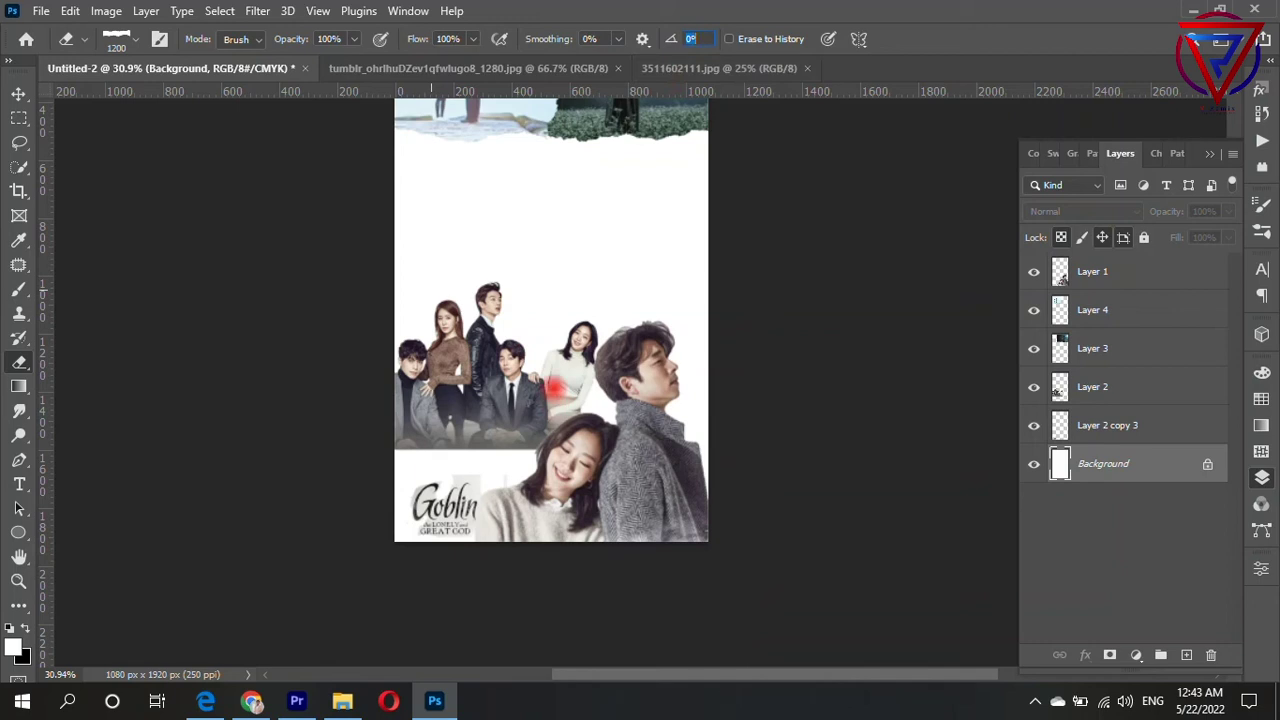
Unlock the Background into Layer 0, test-erase it, and undo the erasure
click(1208, 466)
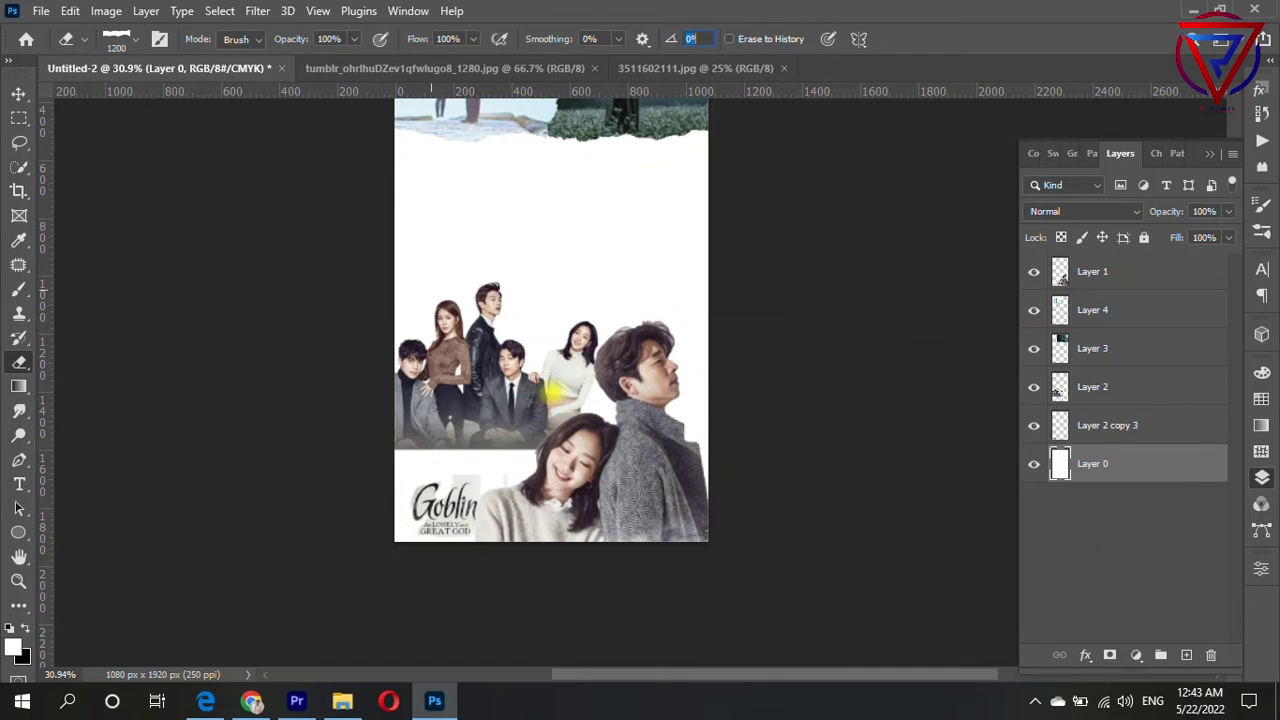
drag(552, 393, 546, 532)
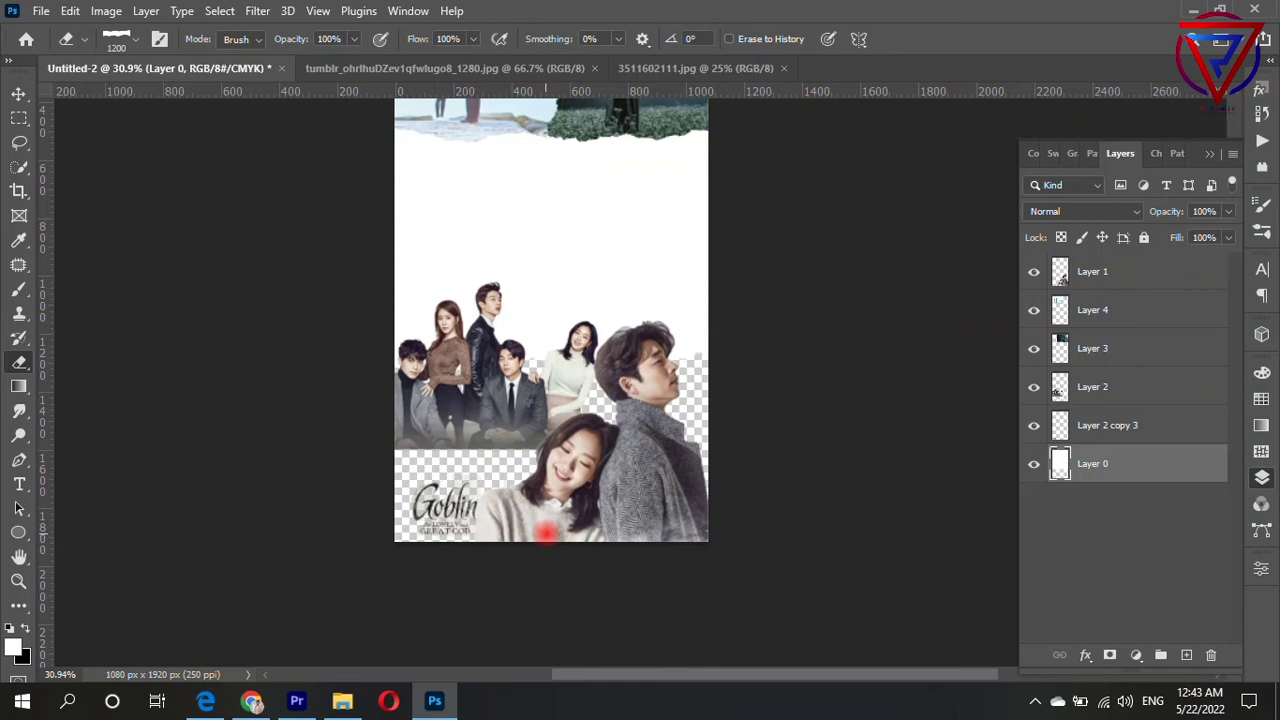
key(ctrl+z)
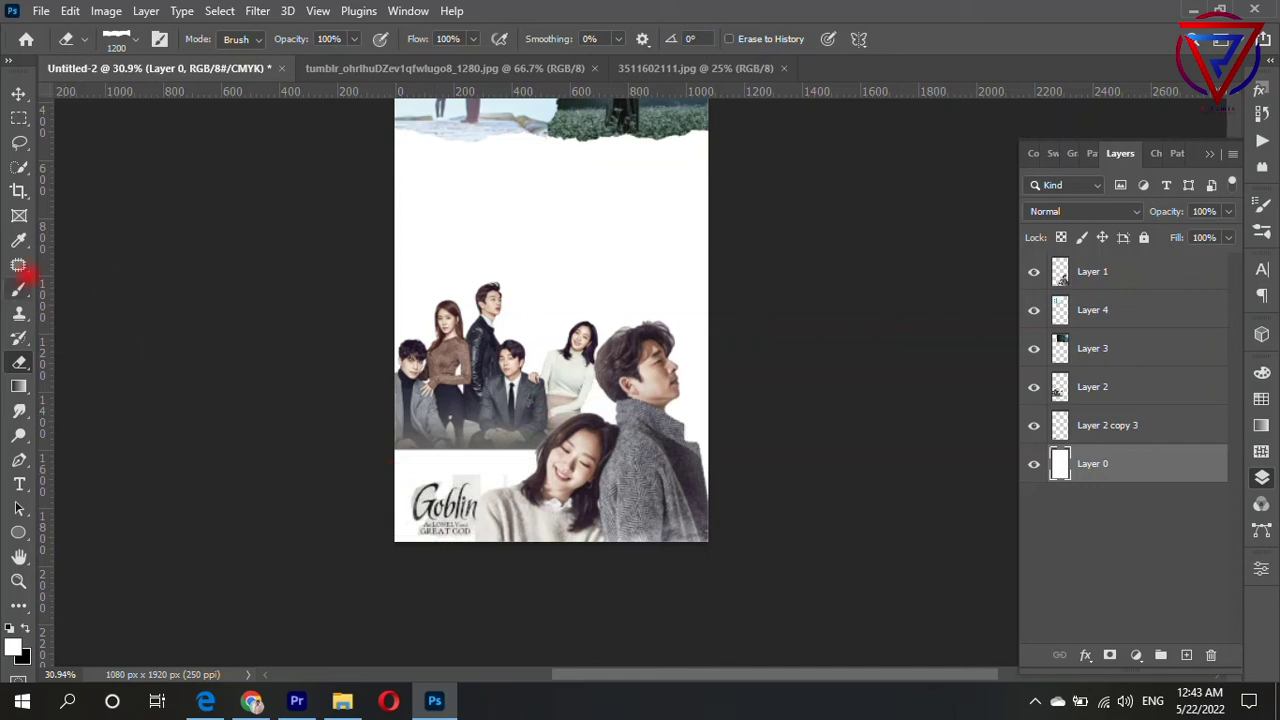
Add a new brush layer, hide white Layer 0, and show all collage image layers
click(19, 288)
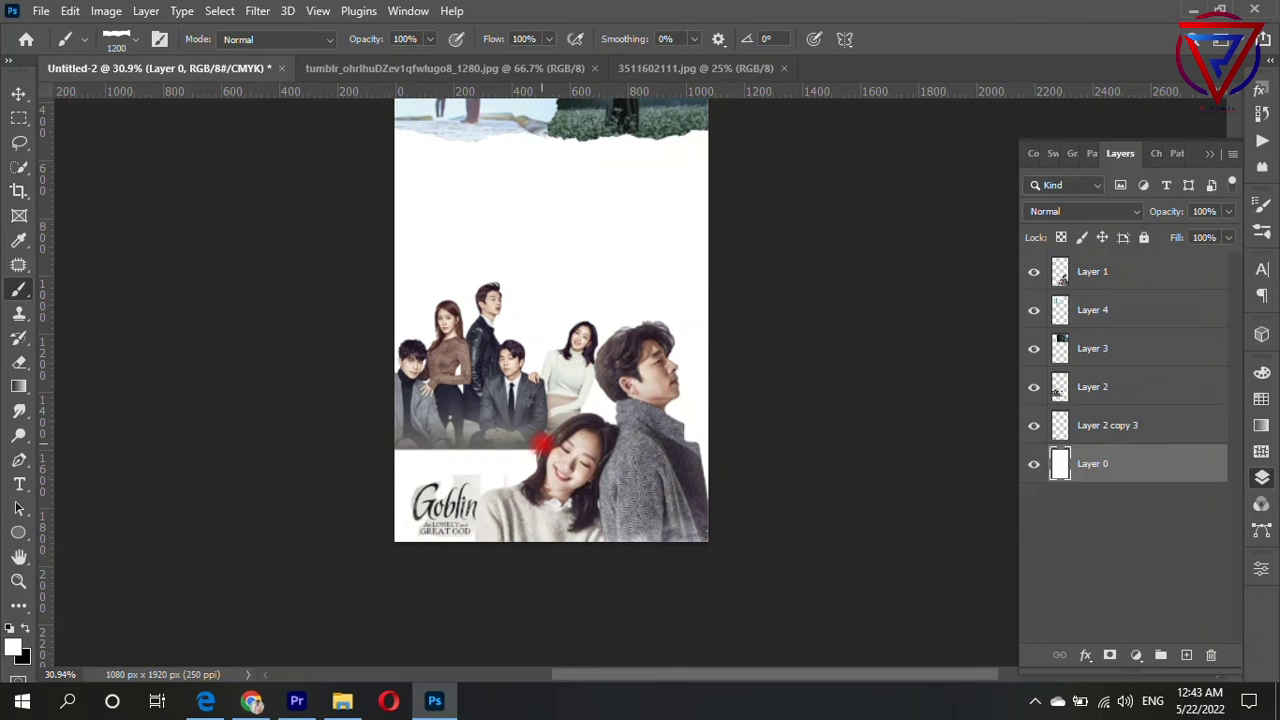
drag(1032, 425, 1035, 237)
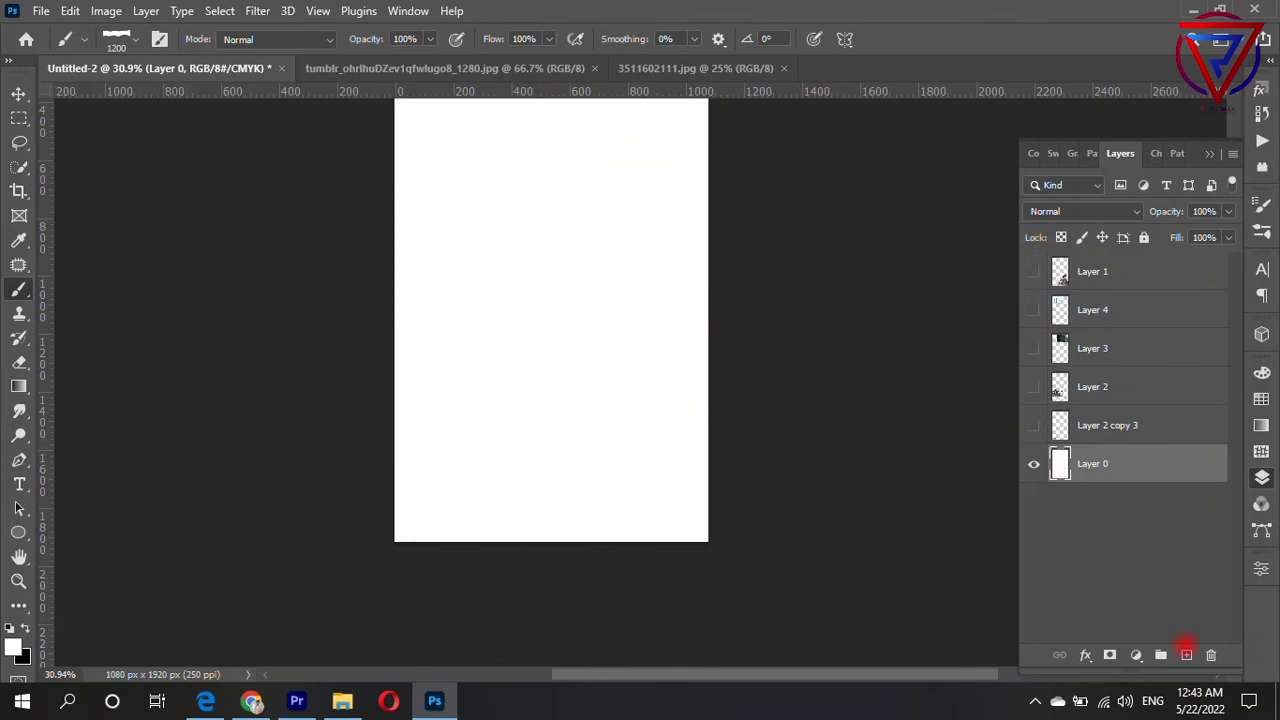
click(1187, 655)
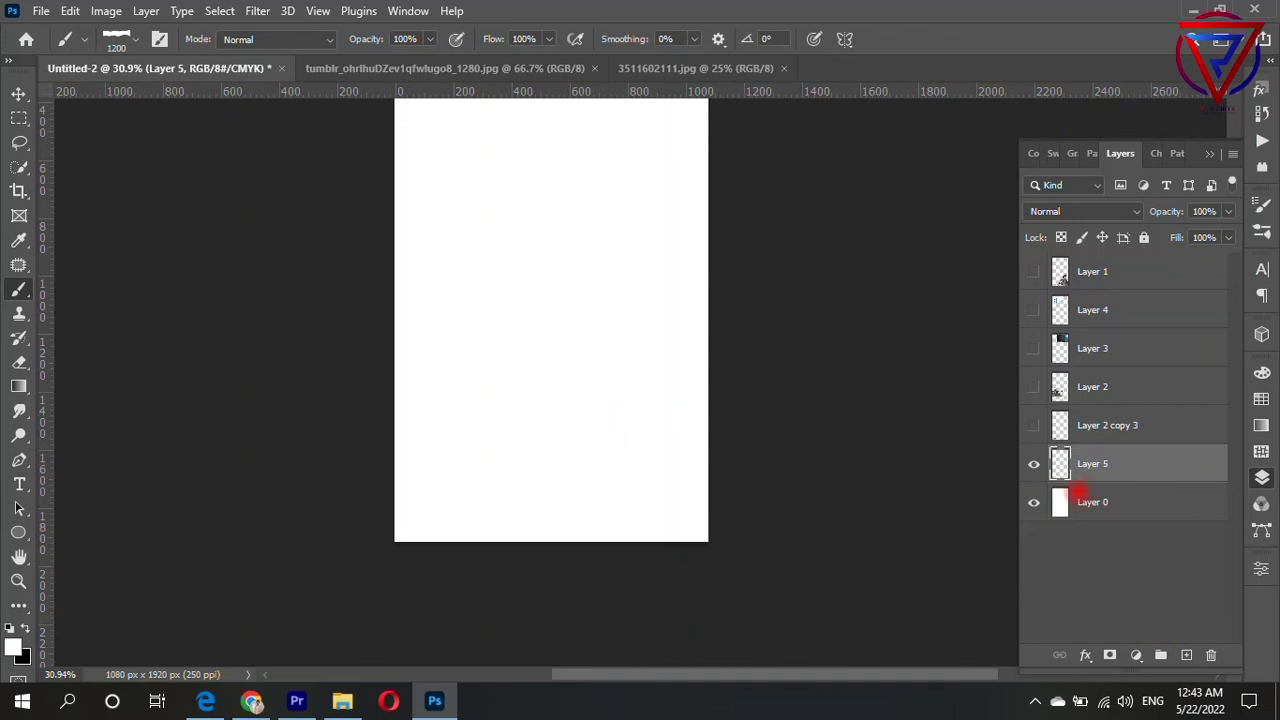
click(1033, 503)
drag(1033, 428, 1034, 237)
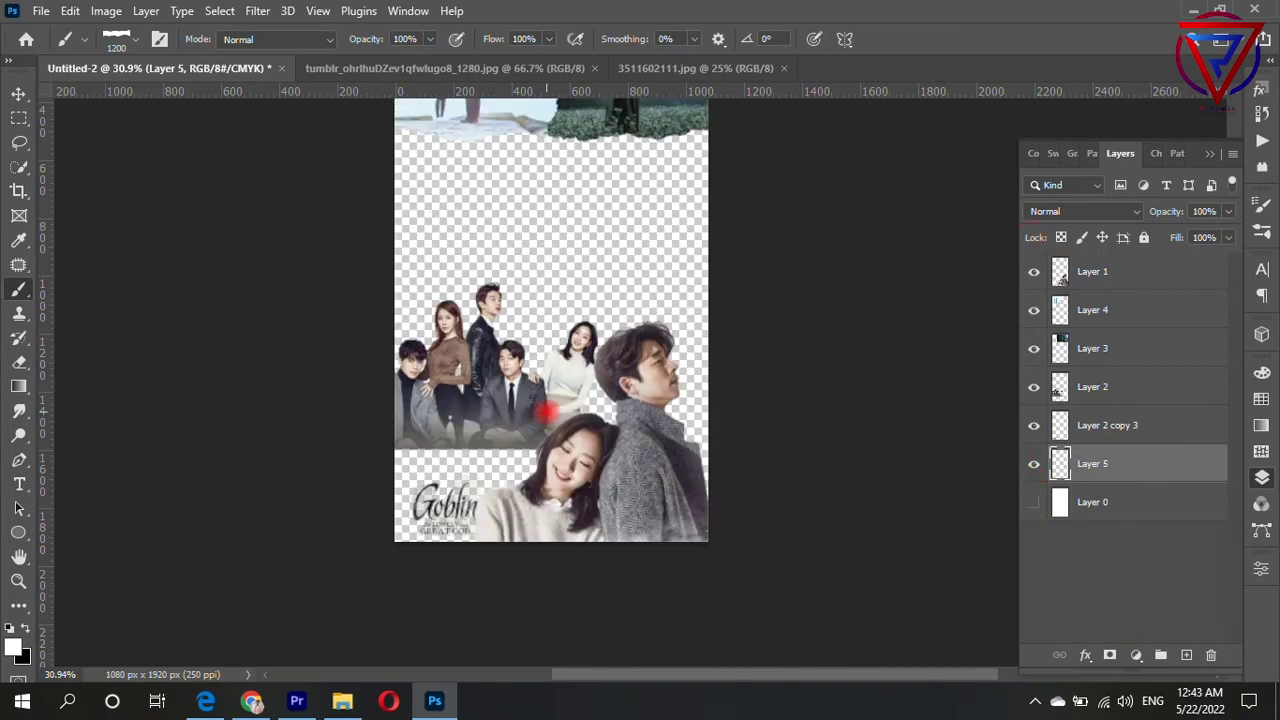
Paint white behind the bottom strip and right edge, leaving Layer 0 hidden
drag(548, 410, 557, 571)
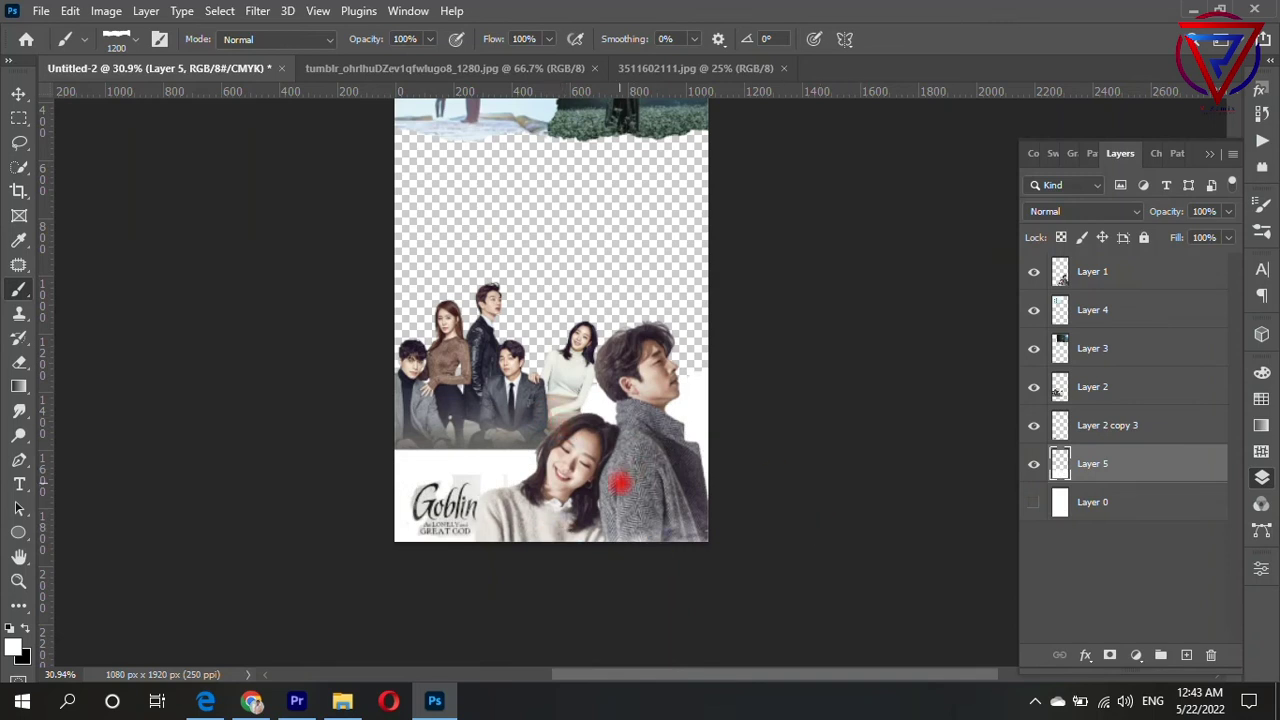
scroll(500, 471, up, 5)
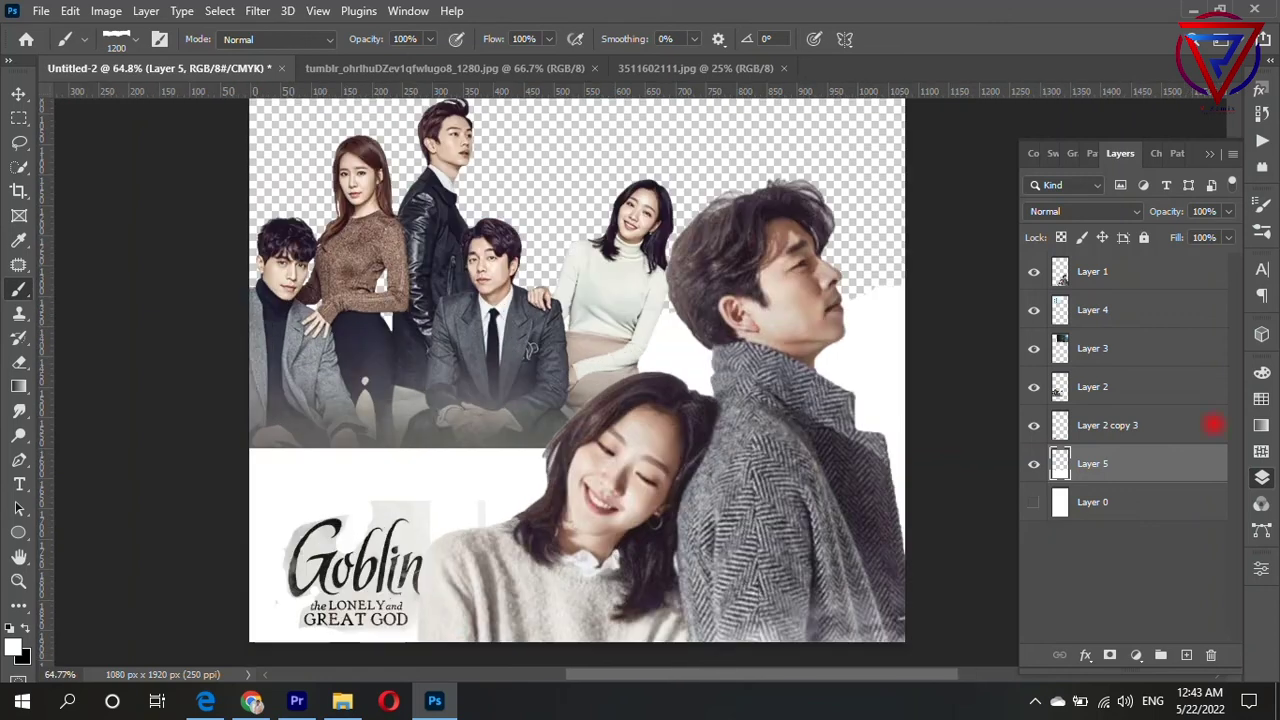
click(1033, 502)
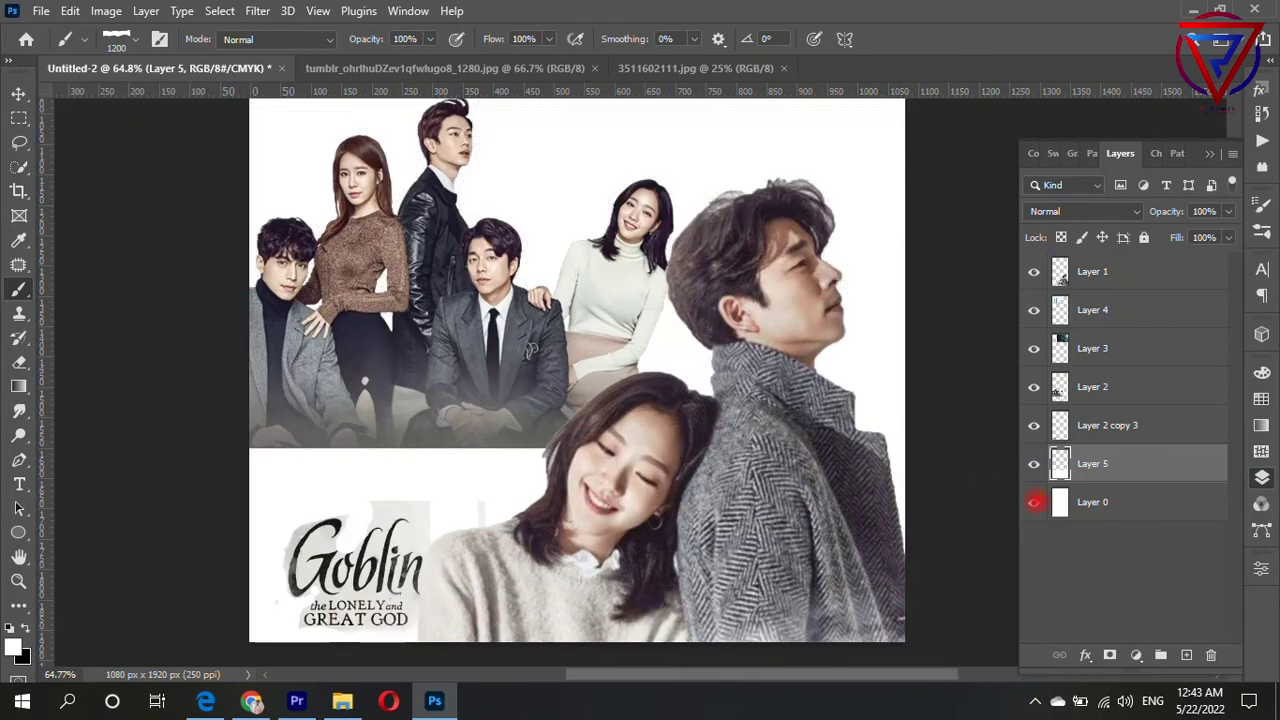
scroll(977, 484, up, 2)
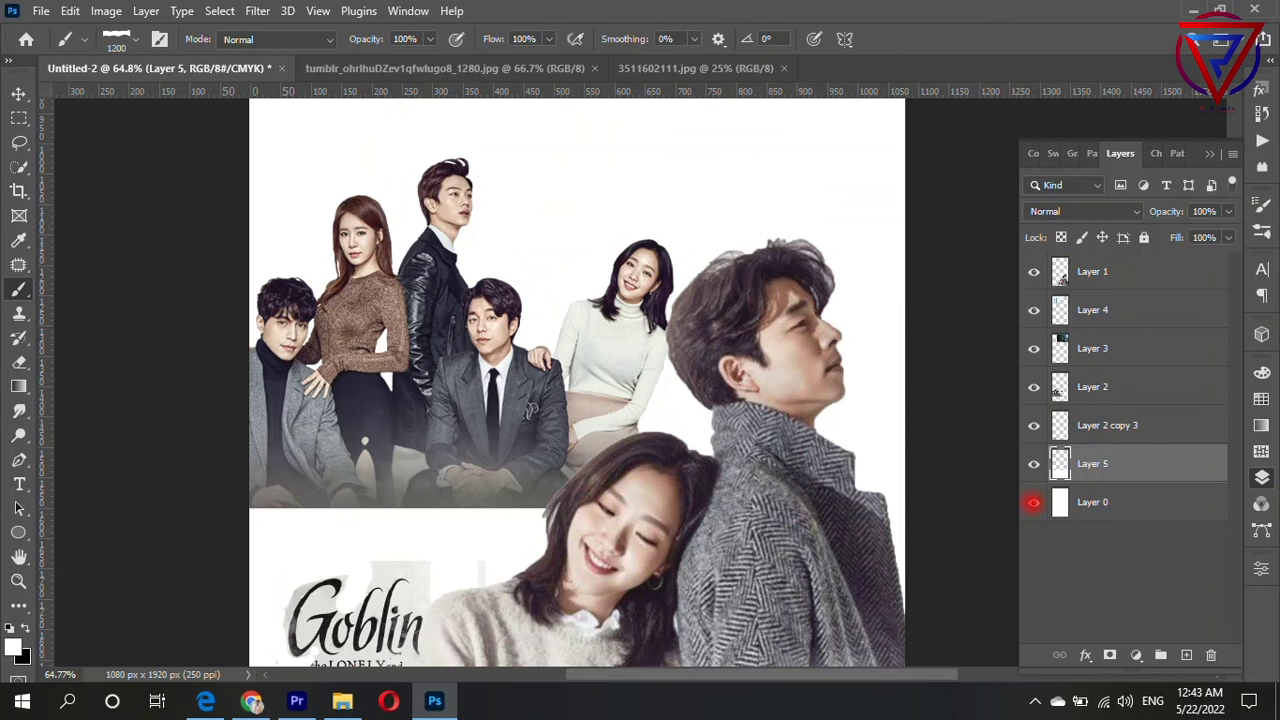
click(1033, 502)
scroll(690, 400, down, 2)
scroll(680, 395, down, 1)
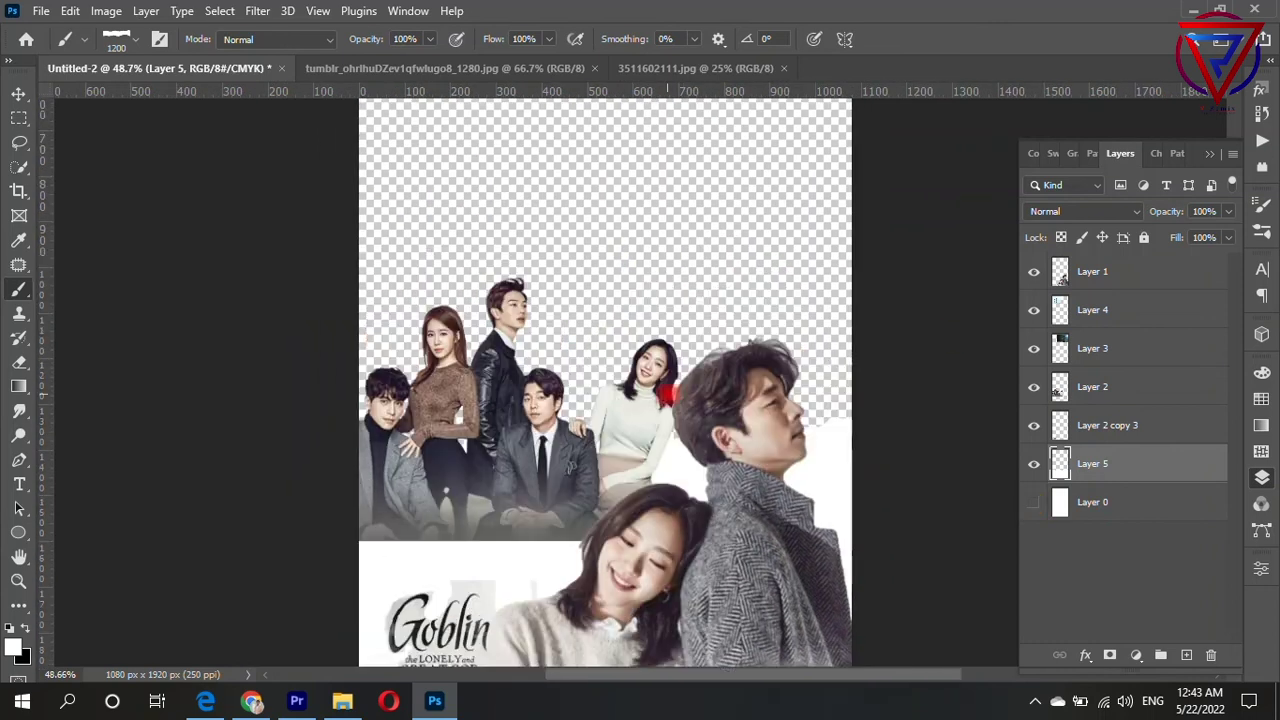
scroll(950, 337, down, 1)
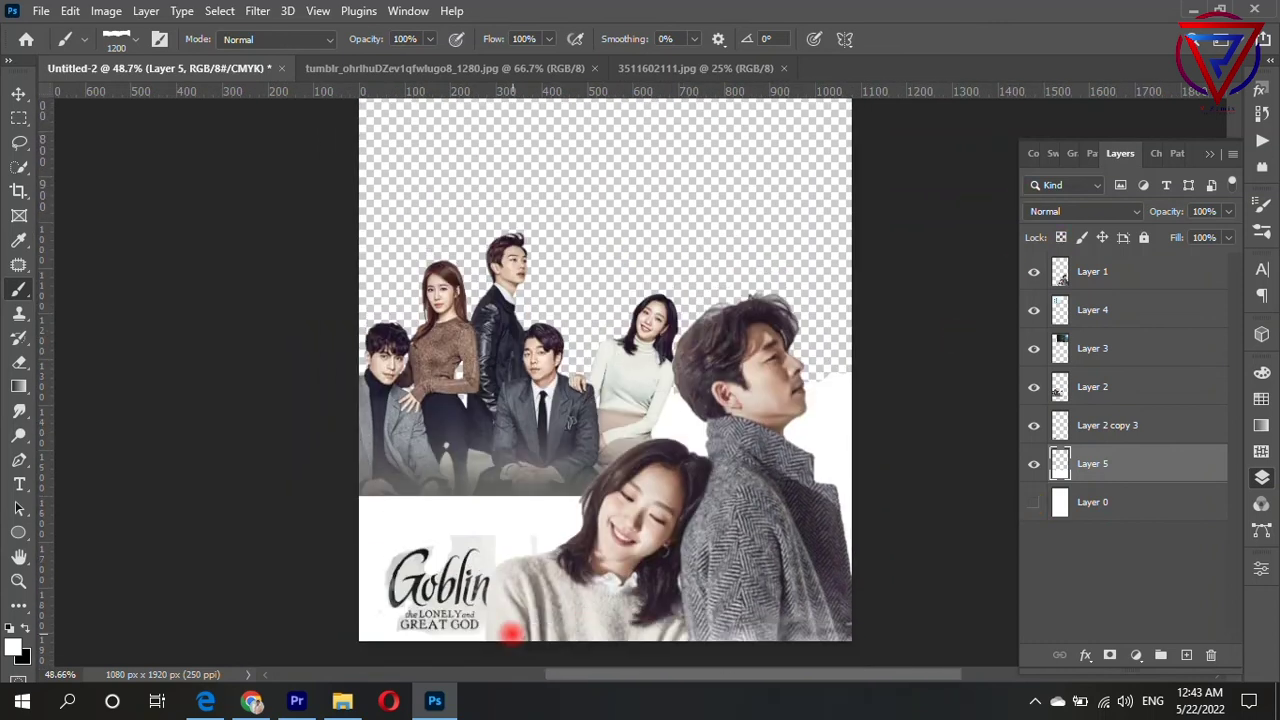
Set the Goblin title layer, Layer 2 copy 3, to Pin Light blending
key(v)
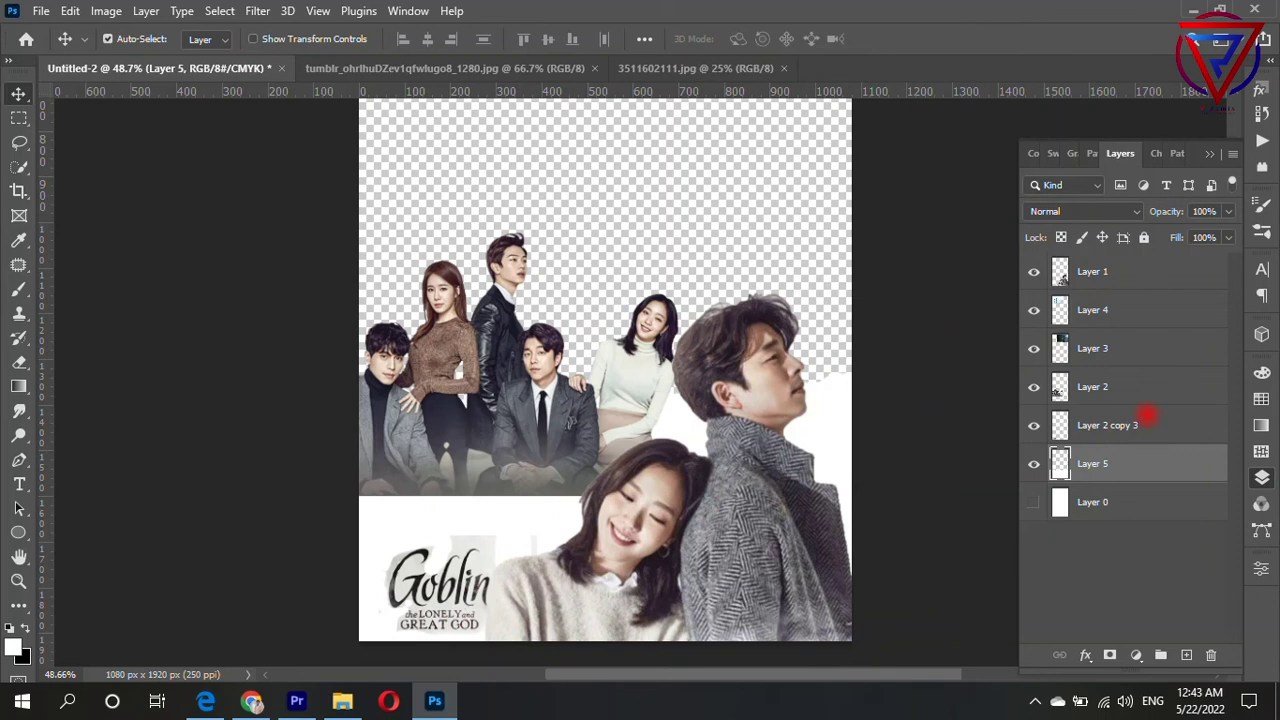
click(1135, 425)
click(1112, 303)
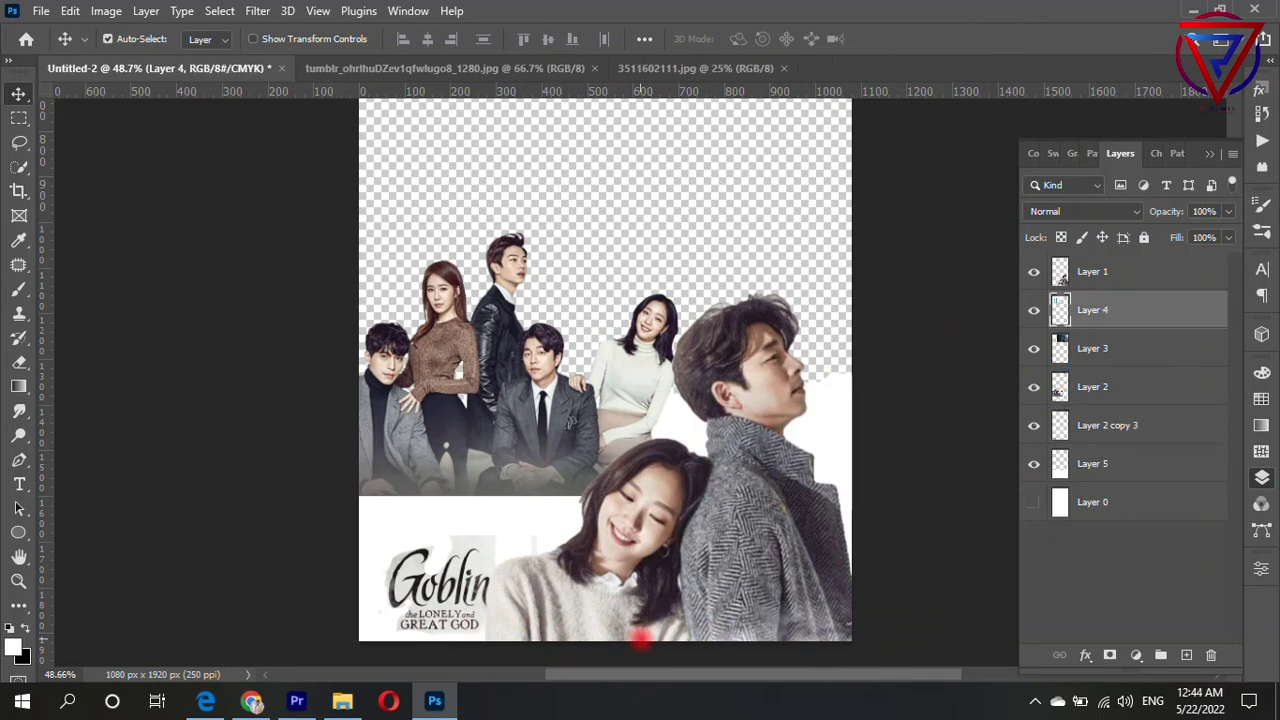
click(808, 349)
click(1075, 211)
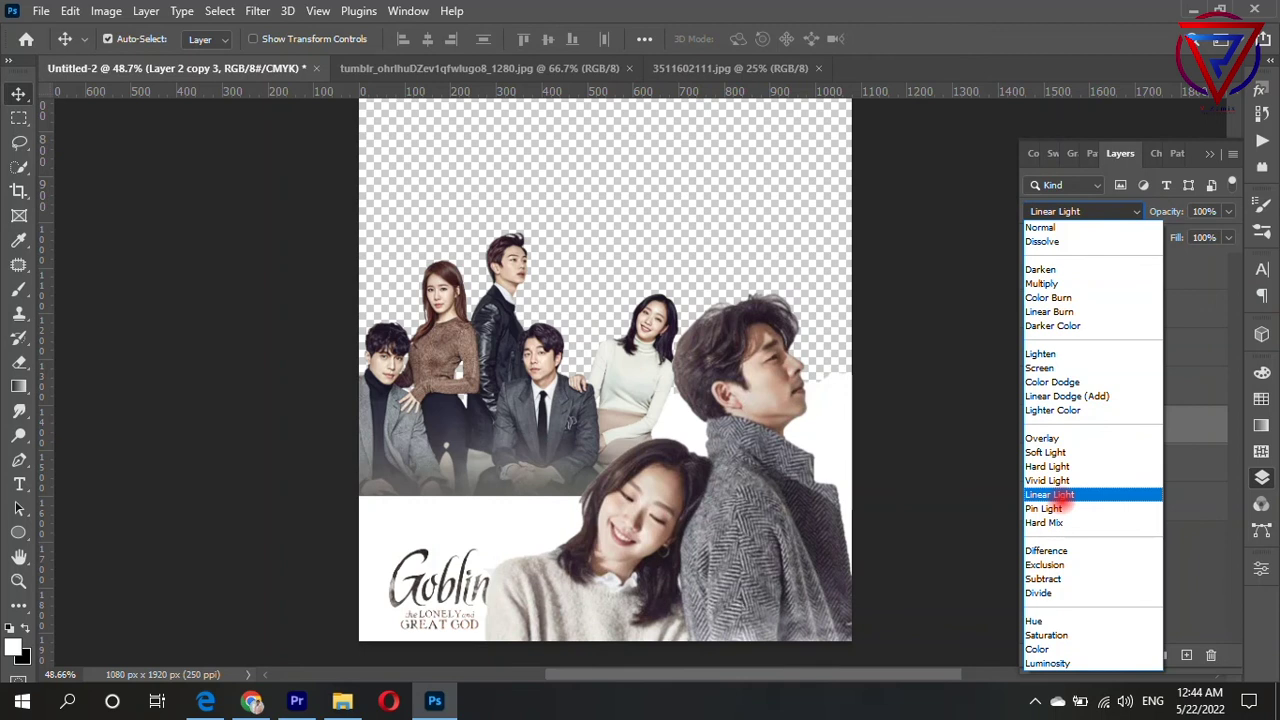
click(1060, 508)
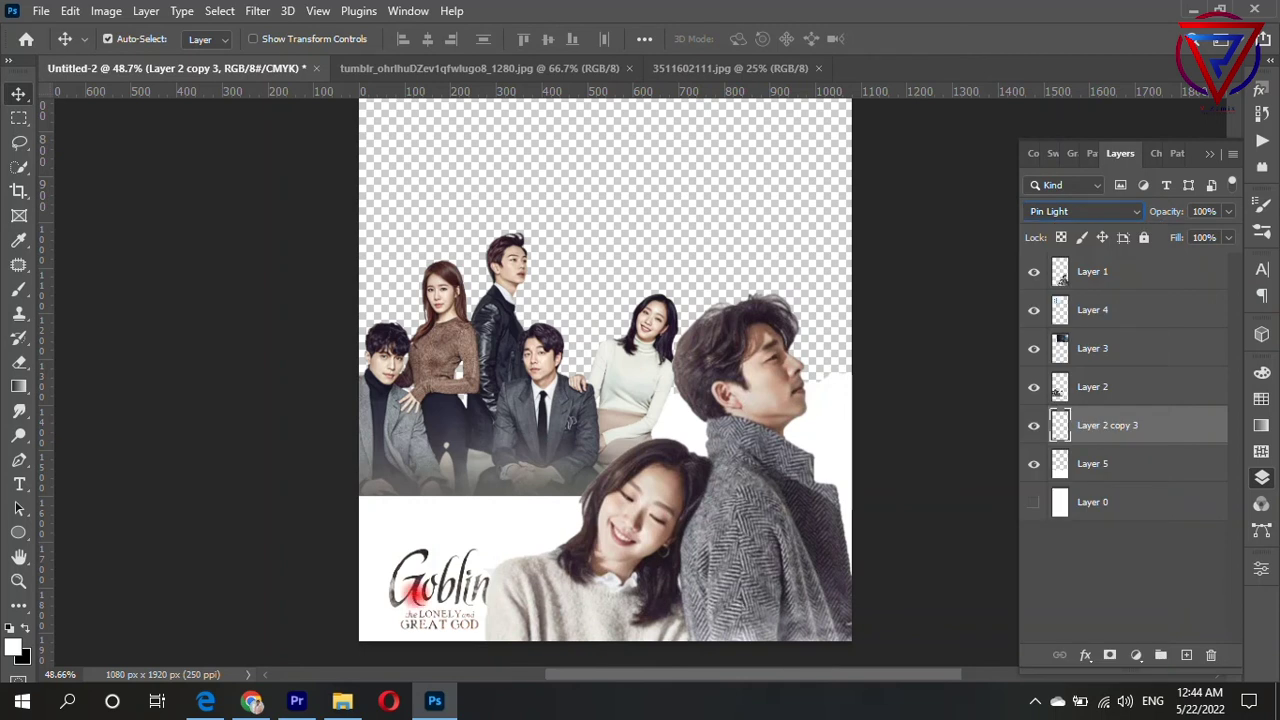
Move the Goblin title up-left and scale it up to 126%
drag(405, 578, 474, 562)
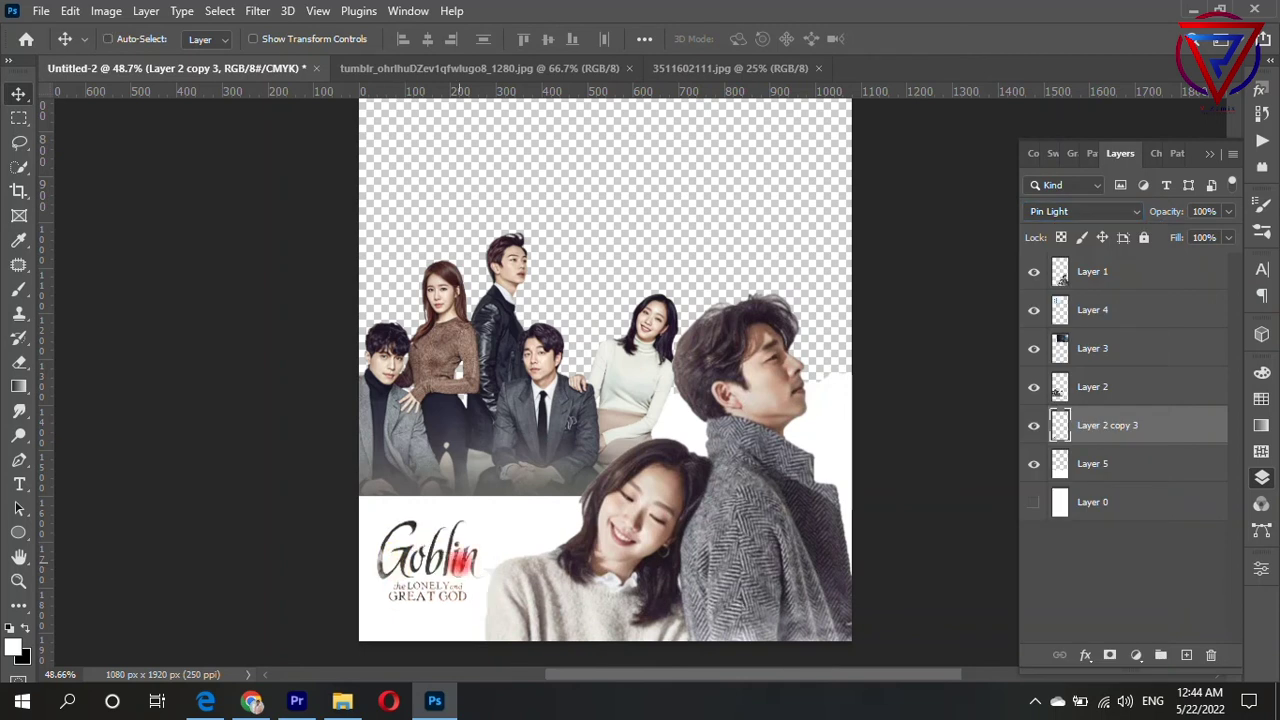
key(ctrl+t)
drag(524, 560, 548, 568)
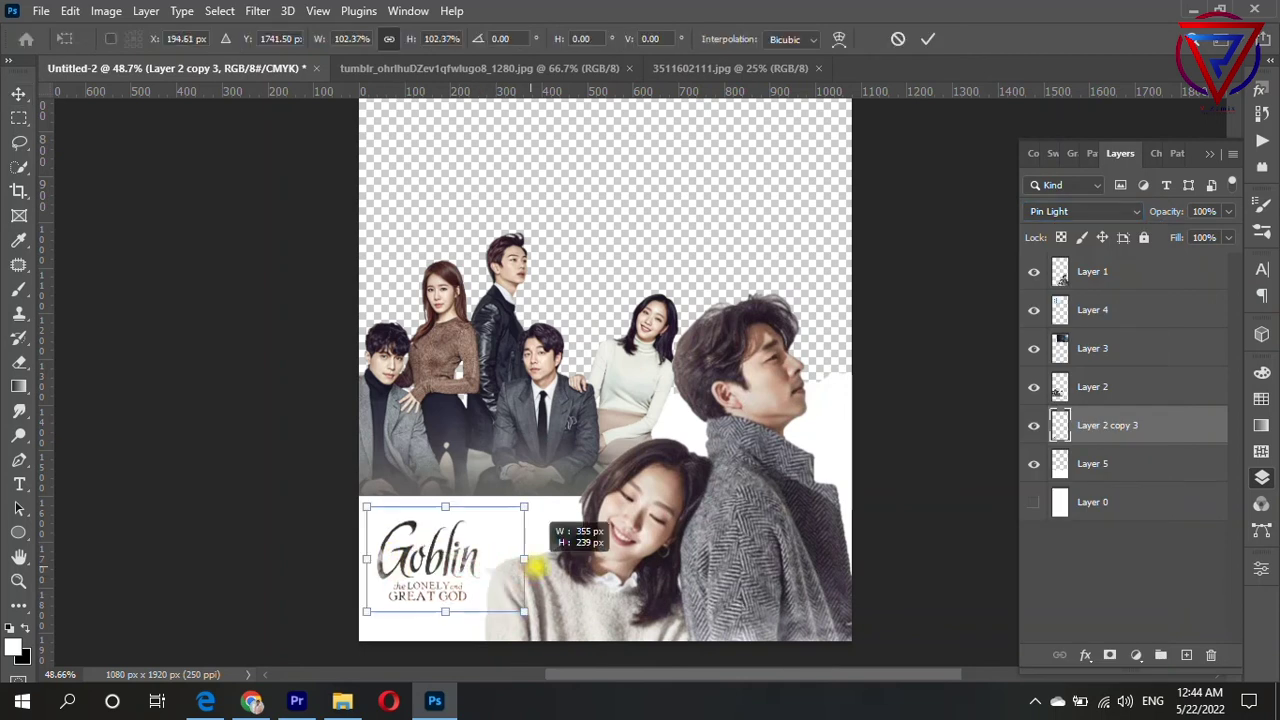
drag(405, 545, 397, 540)
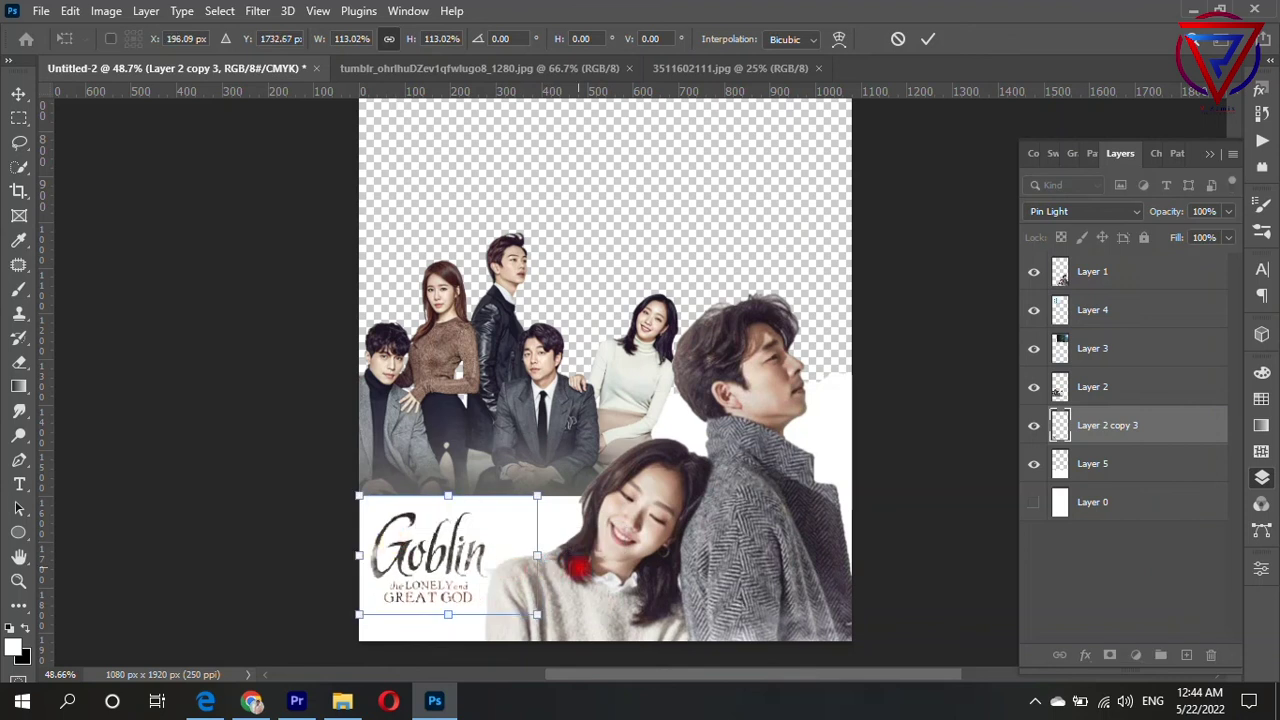
drag(536, 555, 557, 562)
drag(446, 569, 434, 565)
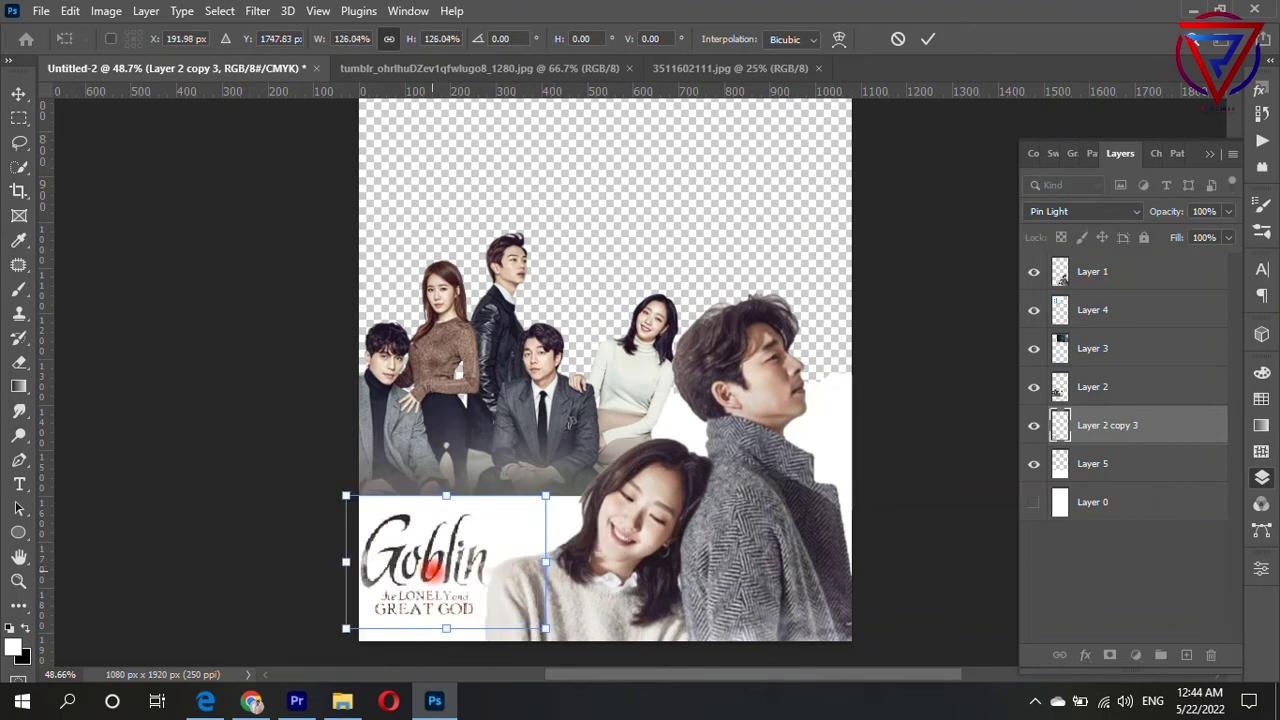
Apply the 126% title resize after dismissing an accidentally opened window menu
scroll(455, 550, up, 3)
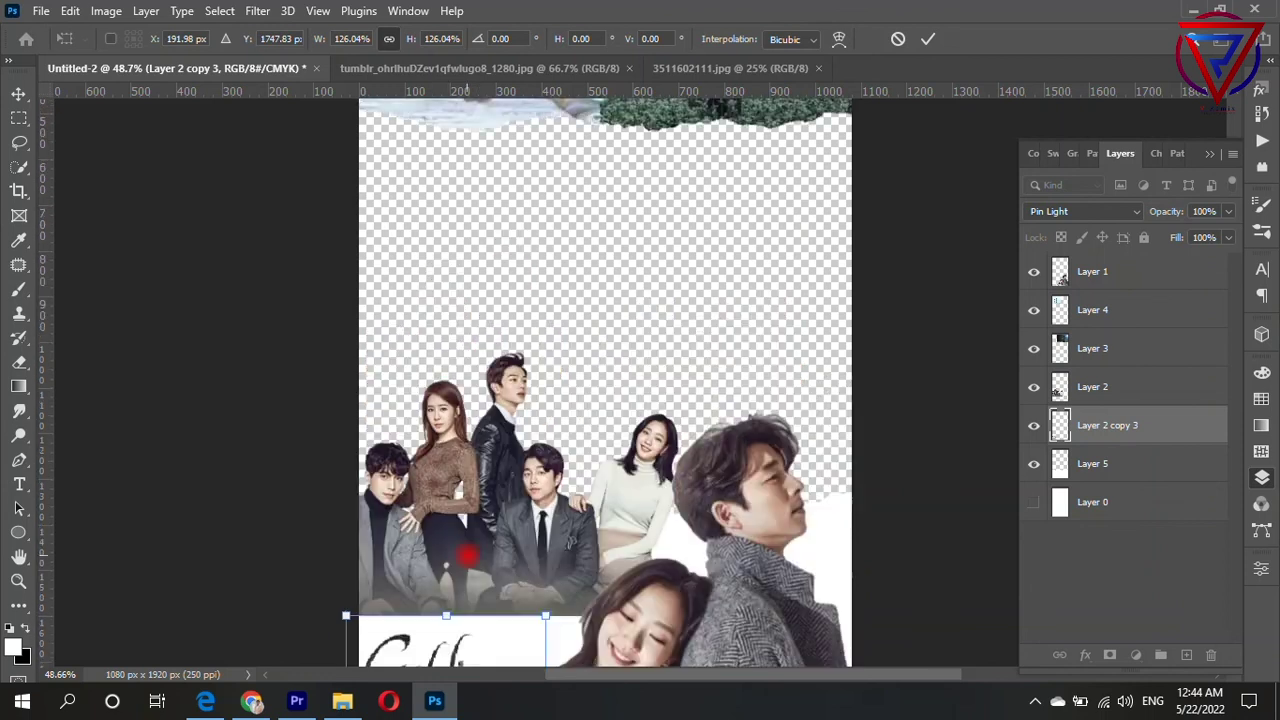
alt+scroll(477, 523, down, 2)
alt+scroll(512, 505, down, 1)
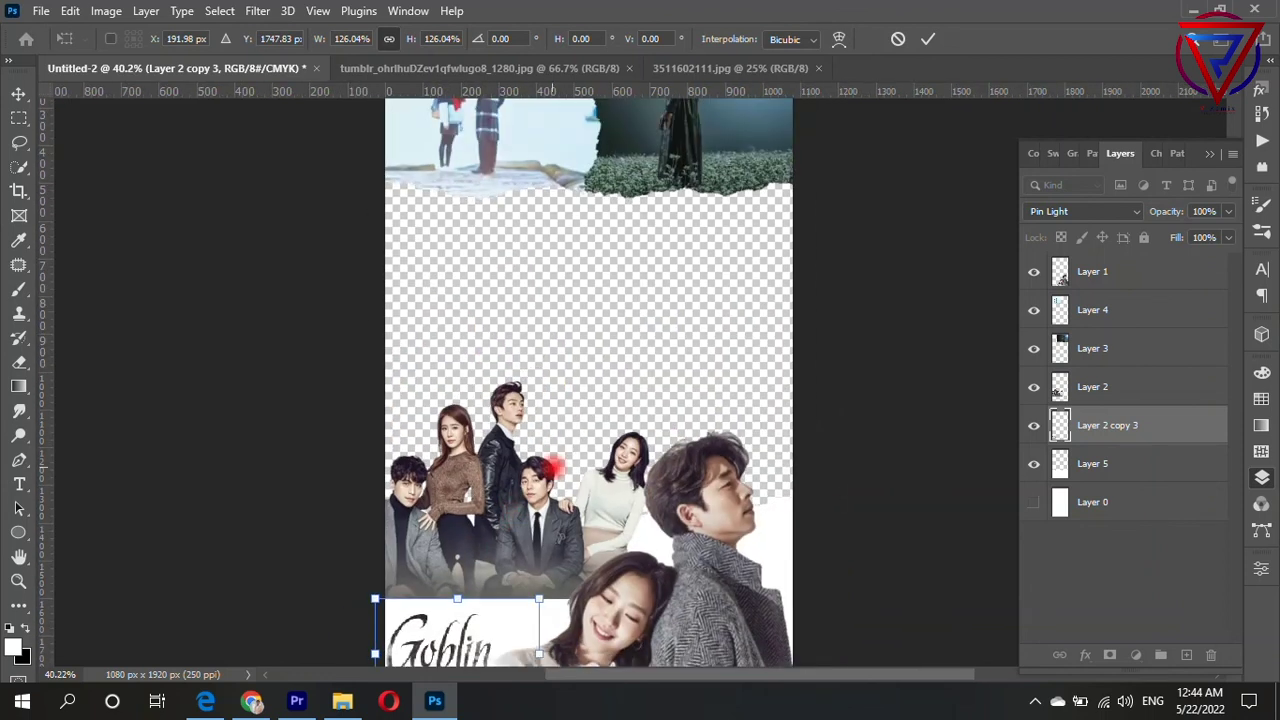
key(alt+space)
click(311, 343)
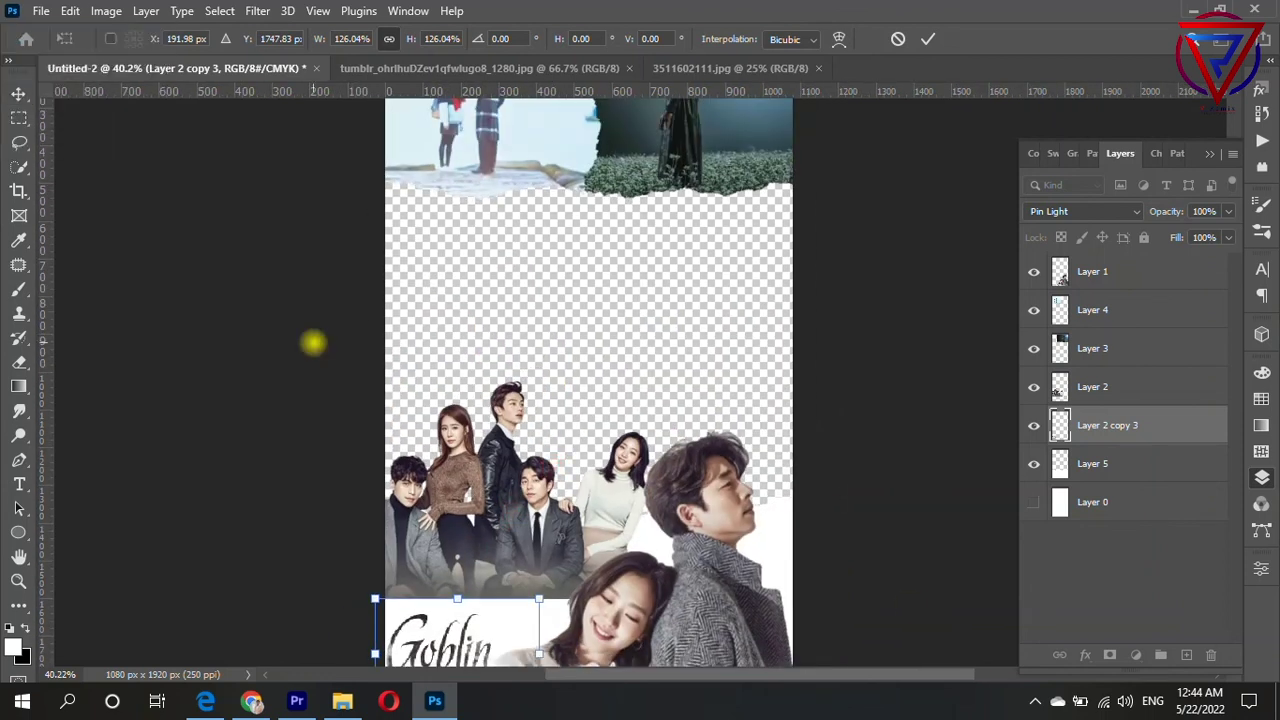
key(Return)
scroll(803, 334, down, 2)
scroll(615, 385, down, 2)
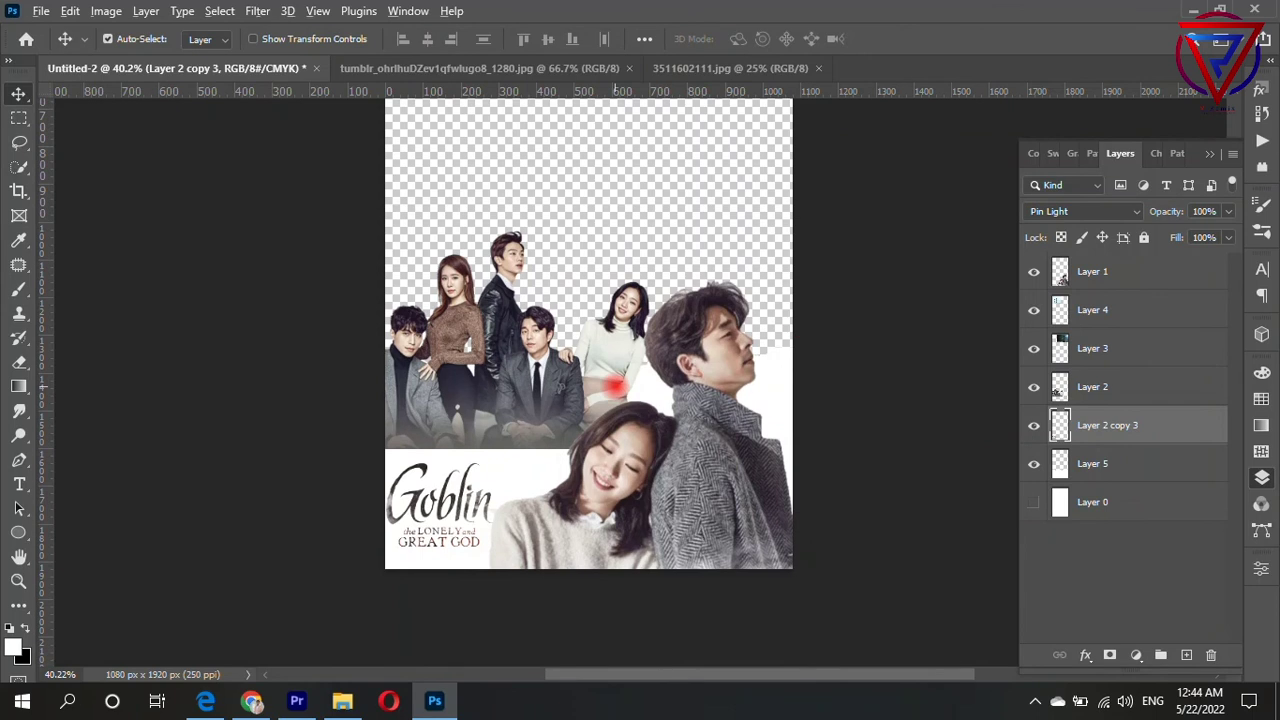
scroll(615, 385, down, 2)
scroll(615, 385, up, 1)
scroll(615, 385, up, 2)
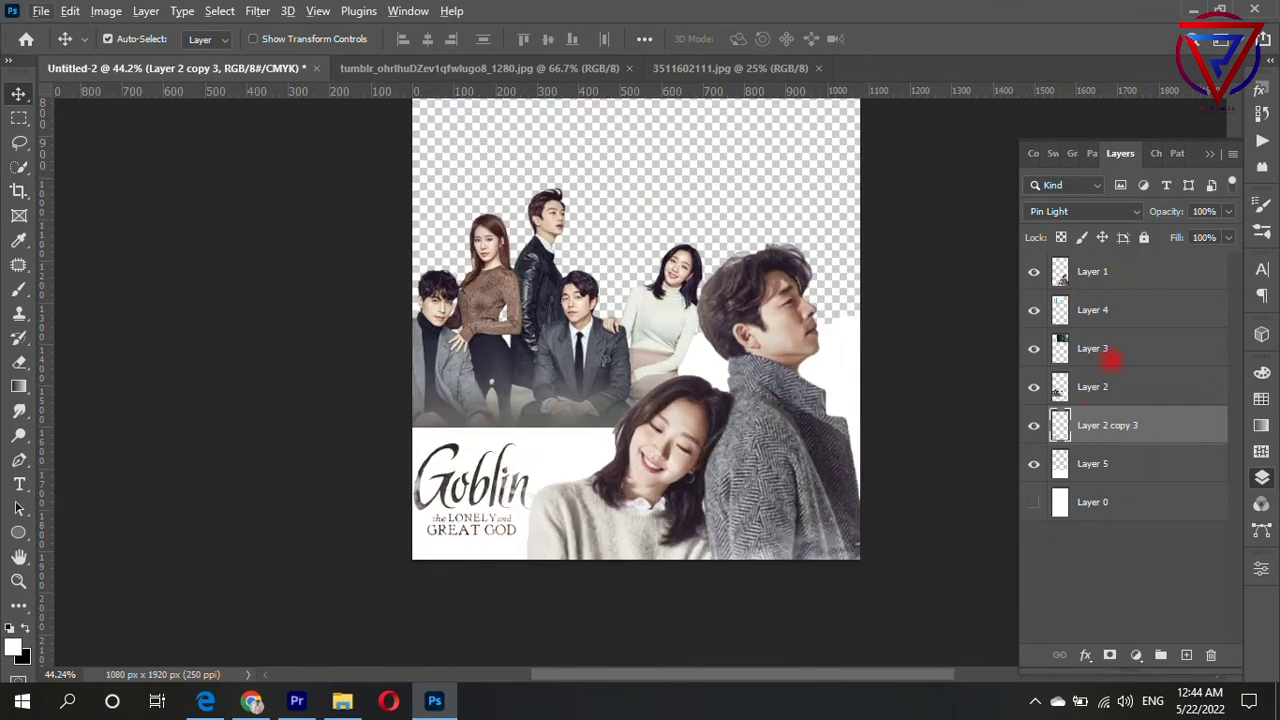
Set up a soft round eraser on Layer 2 with a smaller size and 28% flow
click(1109, 376)
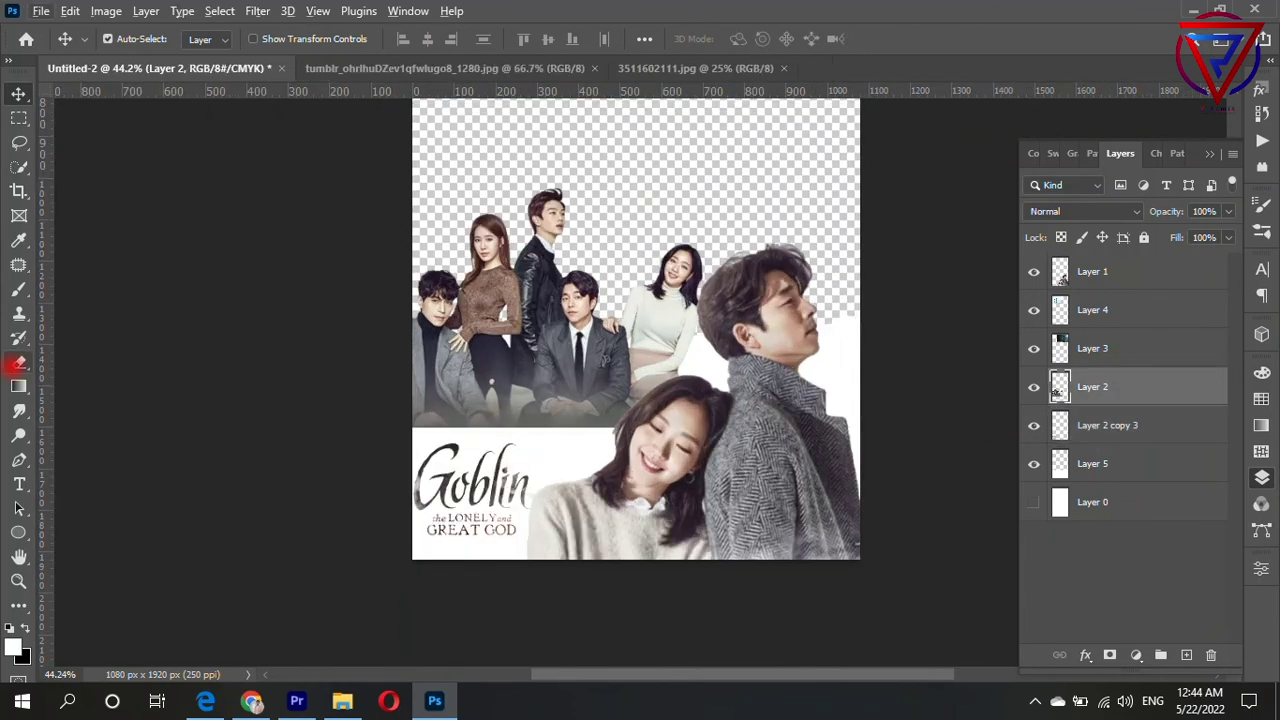
click(19, 363)
right_click(686, 400)
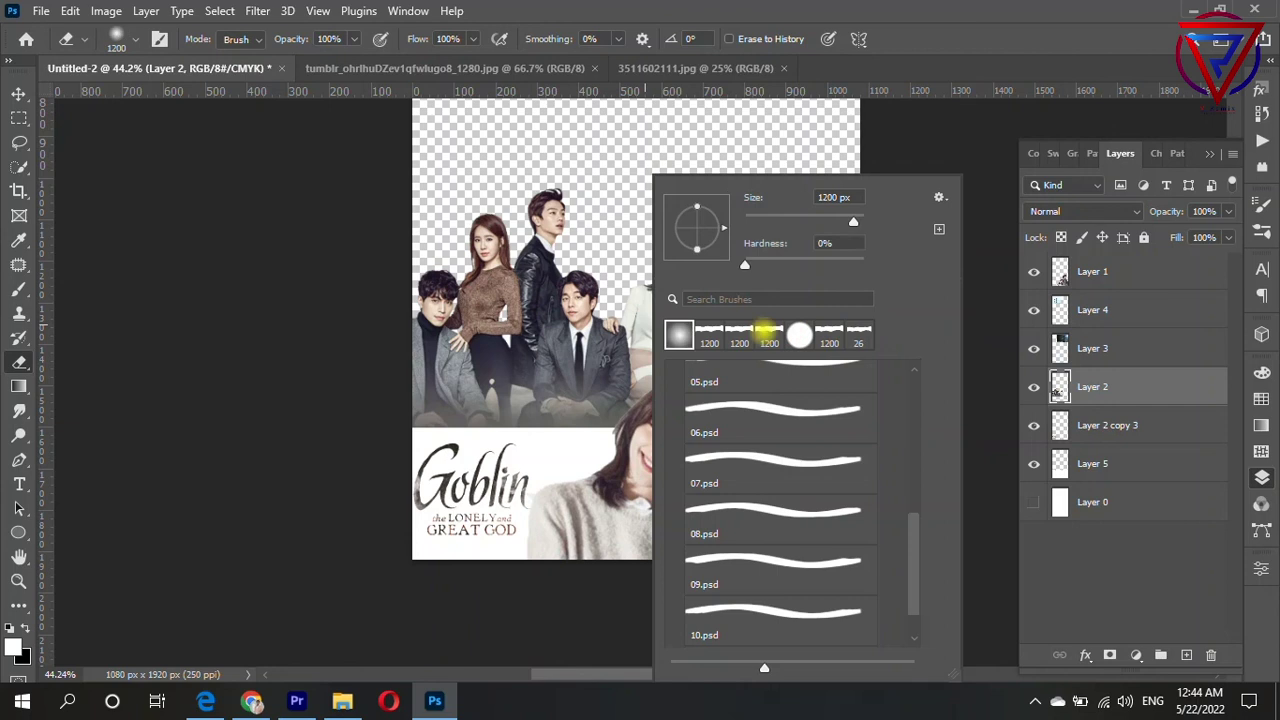
click(769, 333)
click(706, 335)
drag(799, 214, 786, 220)
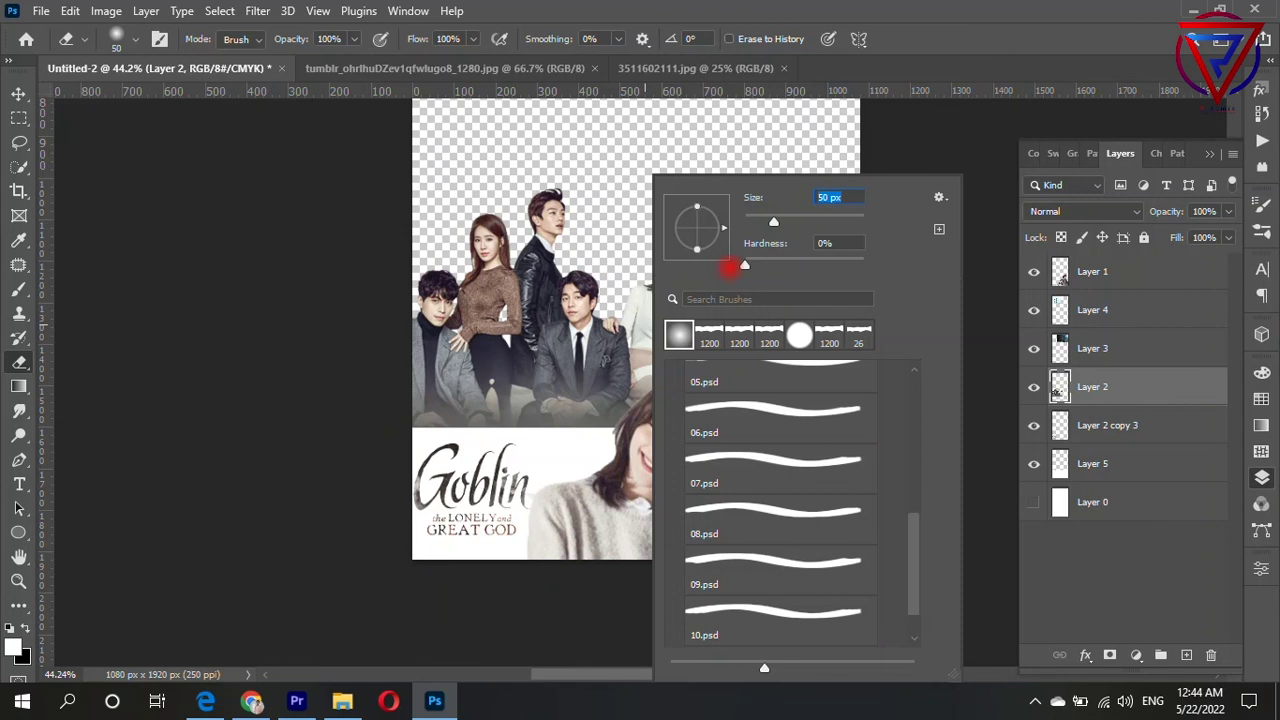
click(472, 38)
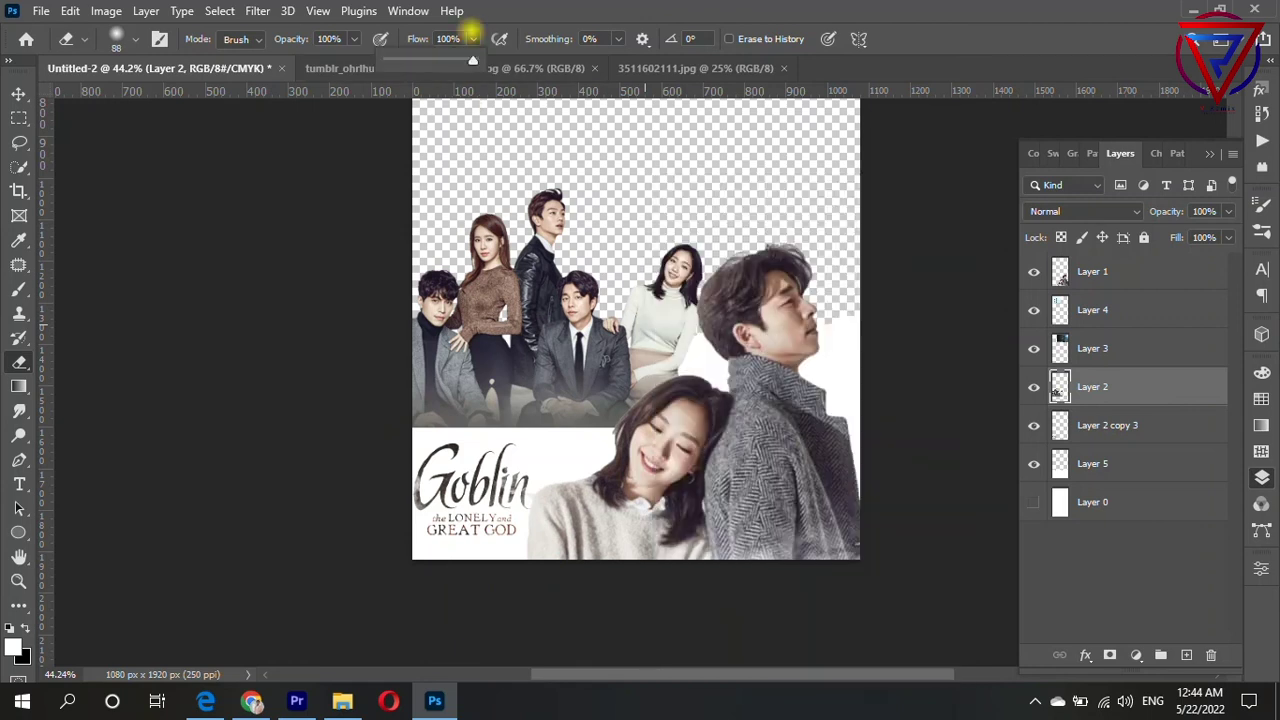
drag(473, 60, 420, 61)
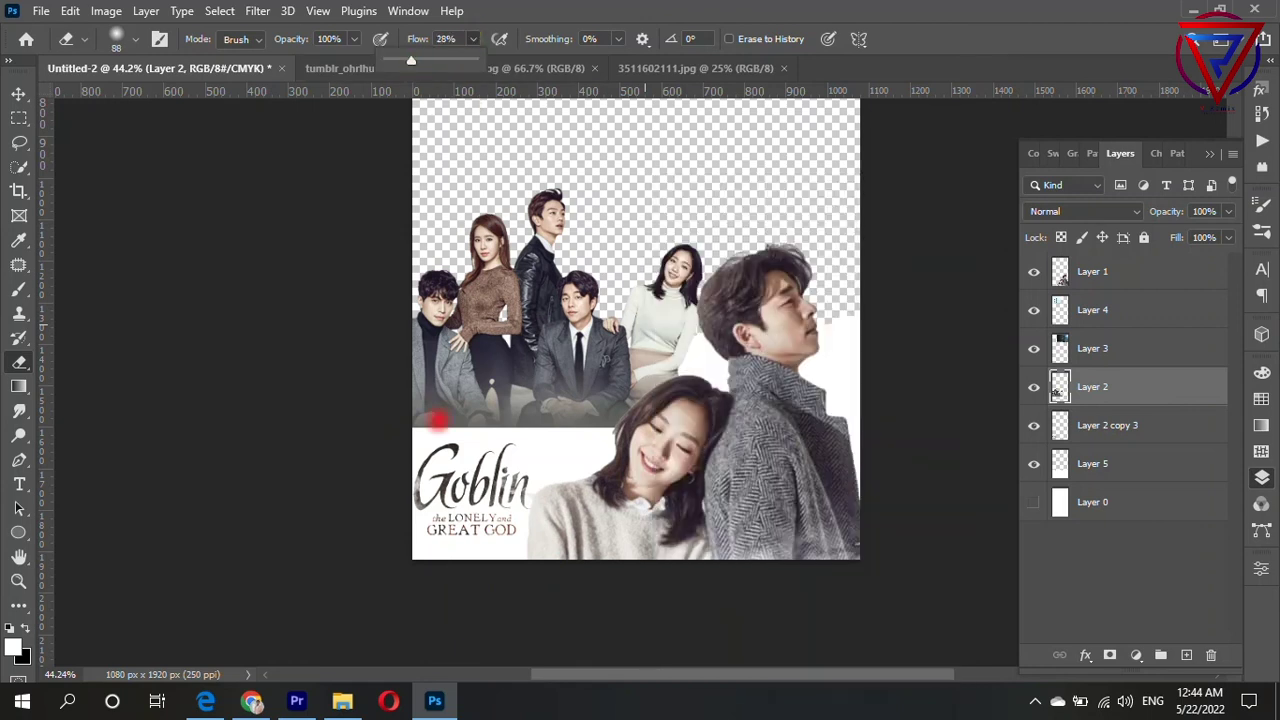
click(431, 425)
Enlarge the eraser to 175 and fade out the group photo's lower edge
key(bracketright)
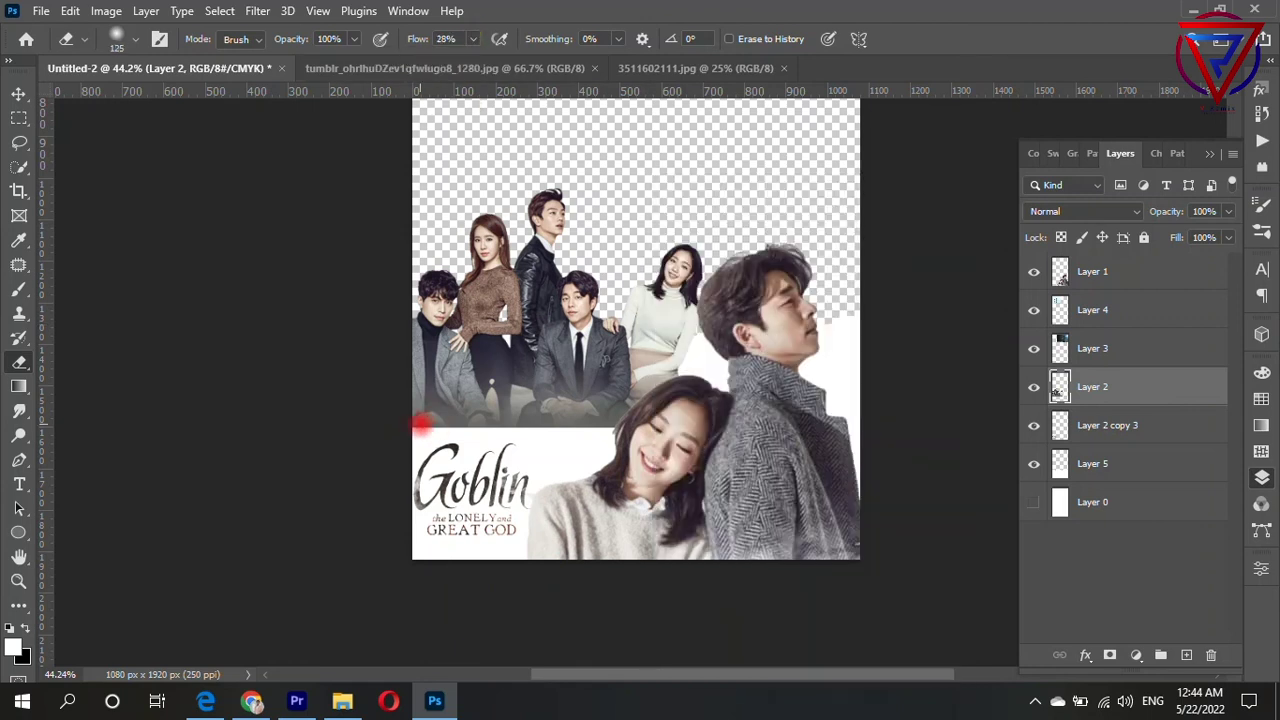
key(bracketright)
key(bracketright)
mouse_move(408, 440)
mouse_down()
mouse_move(400, 432)
mouse_move(630, 476)
mouse_move(340, 443)
mouse_move(487, 446)
mouse_move(351, 476)
mouse_move(733, 468)
mouse_move(366, 434)
mouse_up()
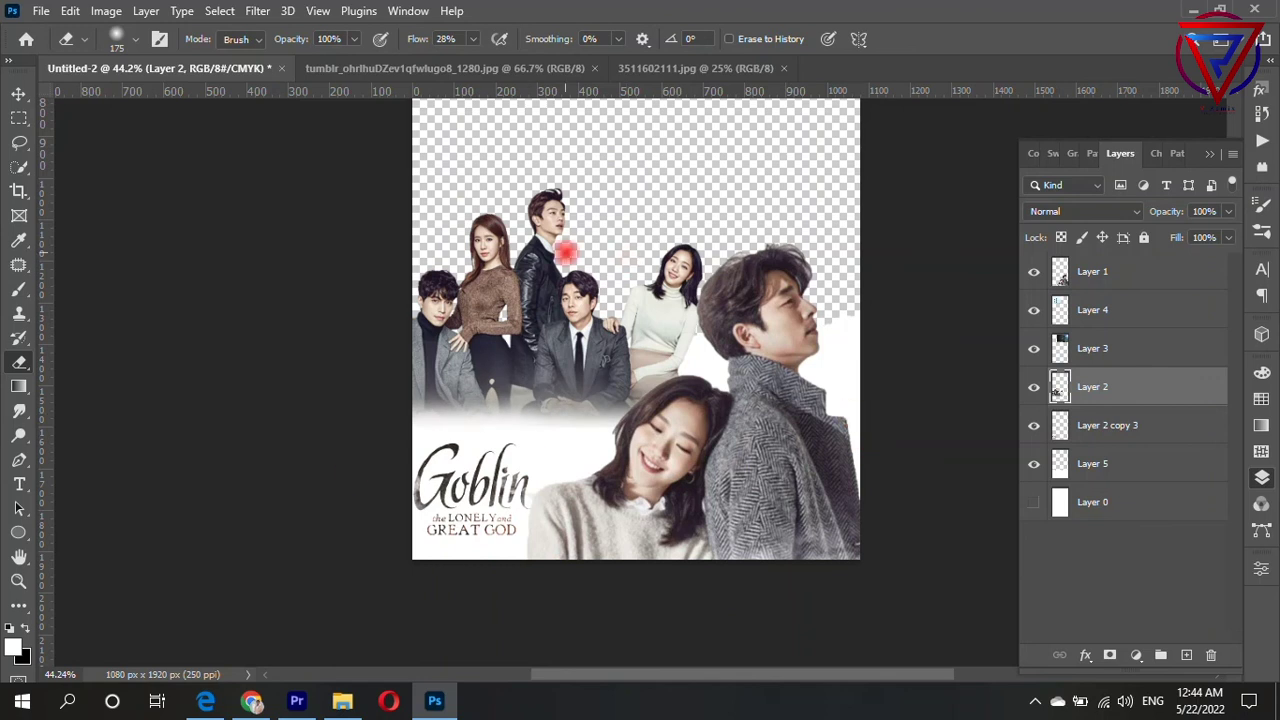
Nudge the group photo slightly down and fit the whole 1080x1920 canvas in view
click(18, 94)
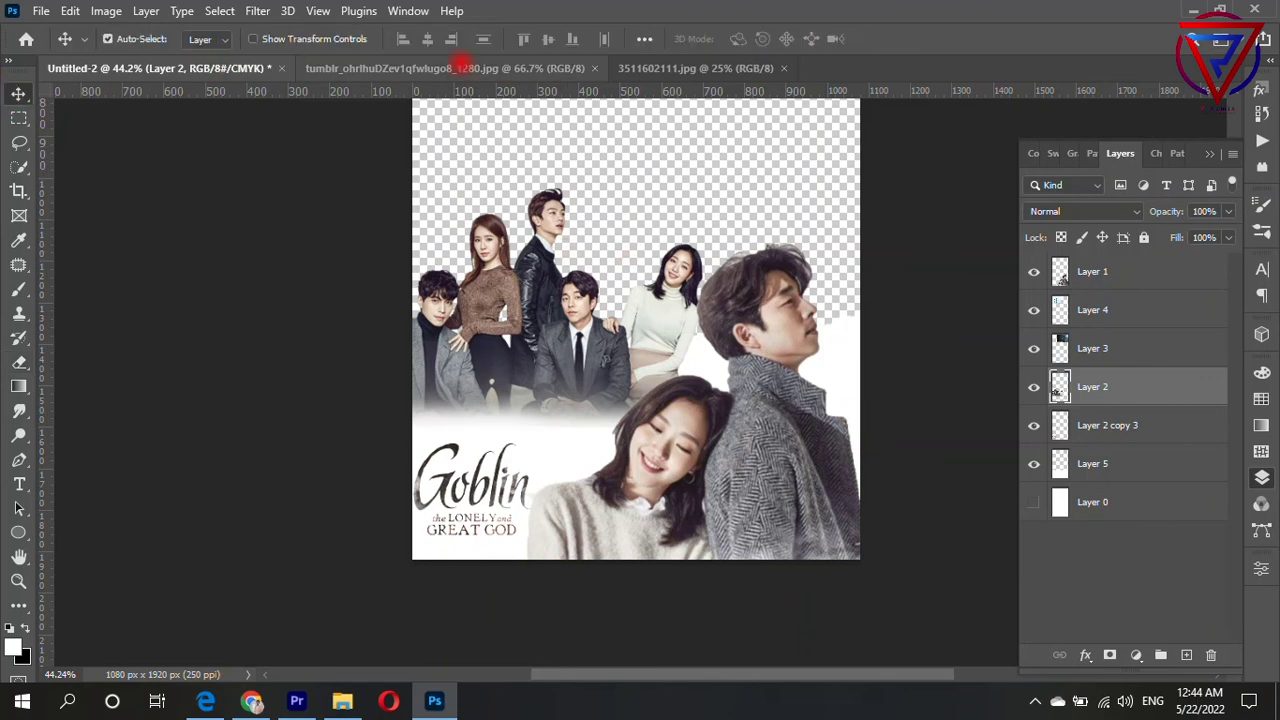
key(shift+Down)
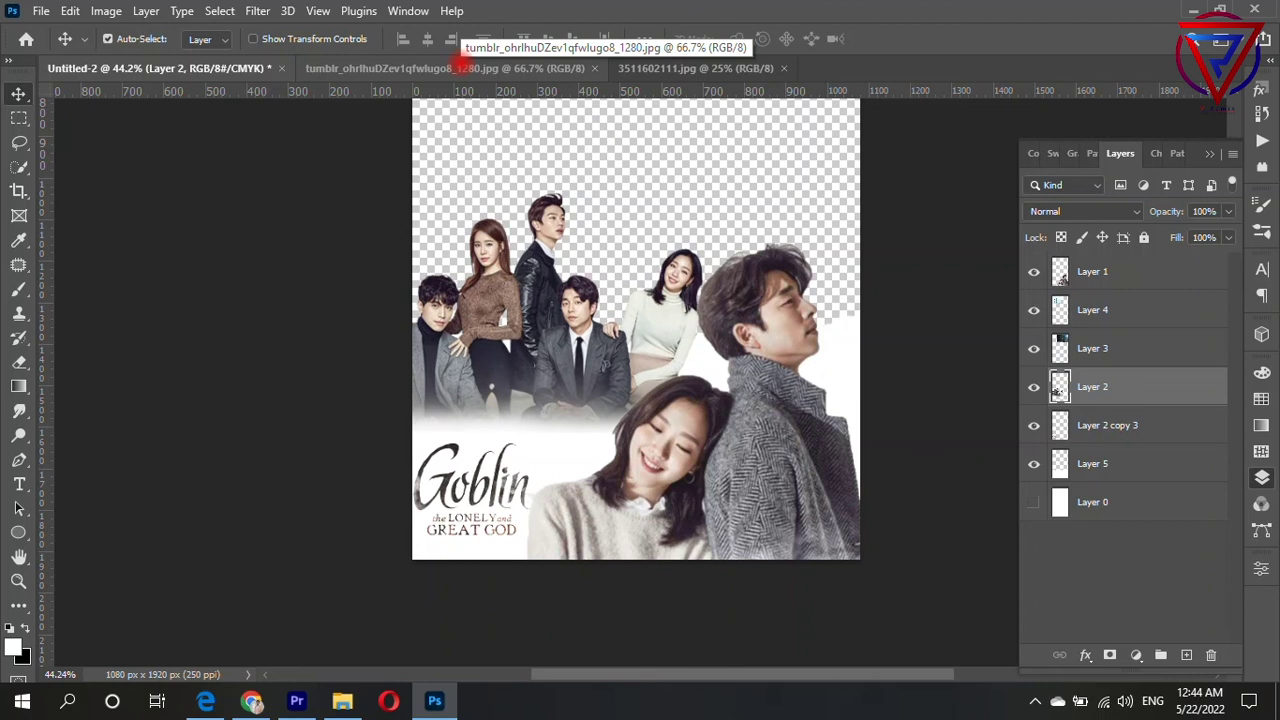
key(Down)
key(Down)
key(Down)
key(Down)
key(Down)
key(Down)
key(Down)
key(Down)
key(Down)
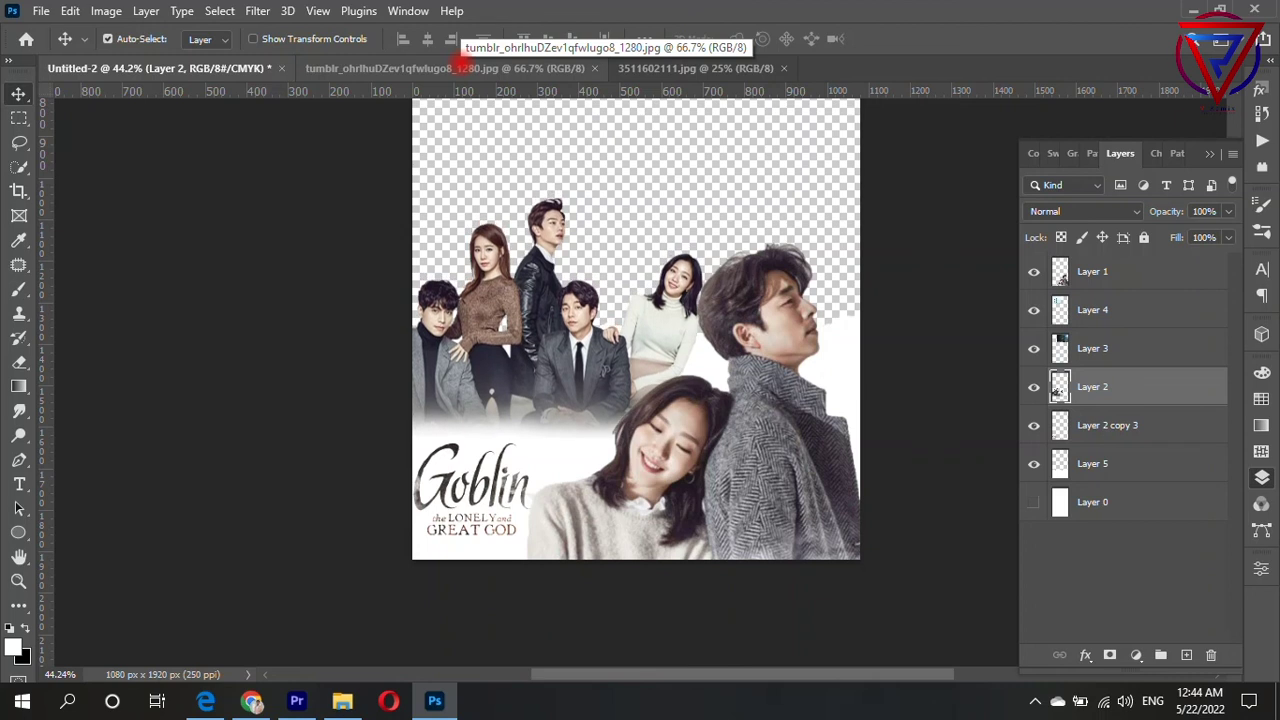
key(ctrl+0)
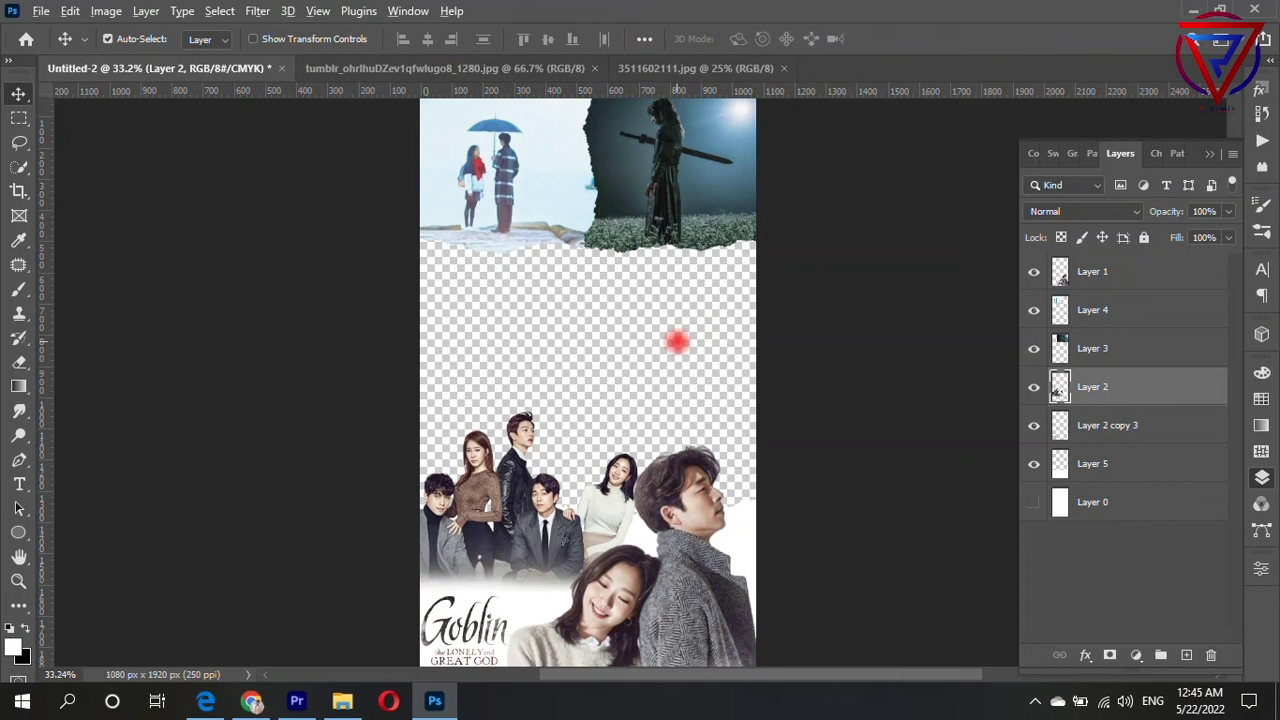
scroll(650, 340, down, 1)
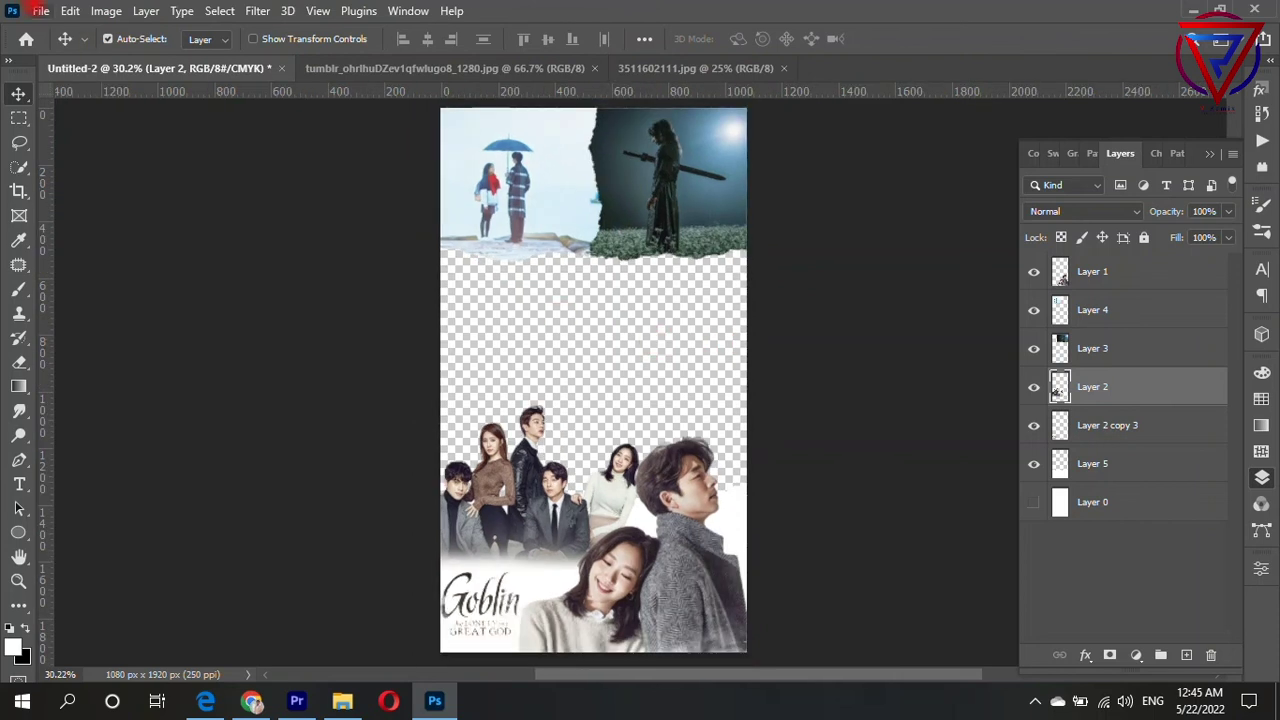
Export the collage with Export As as a transparent PNG named Untitled-2 to the Desktop
click(40, 10)
mouse_move(62, 301)
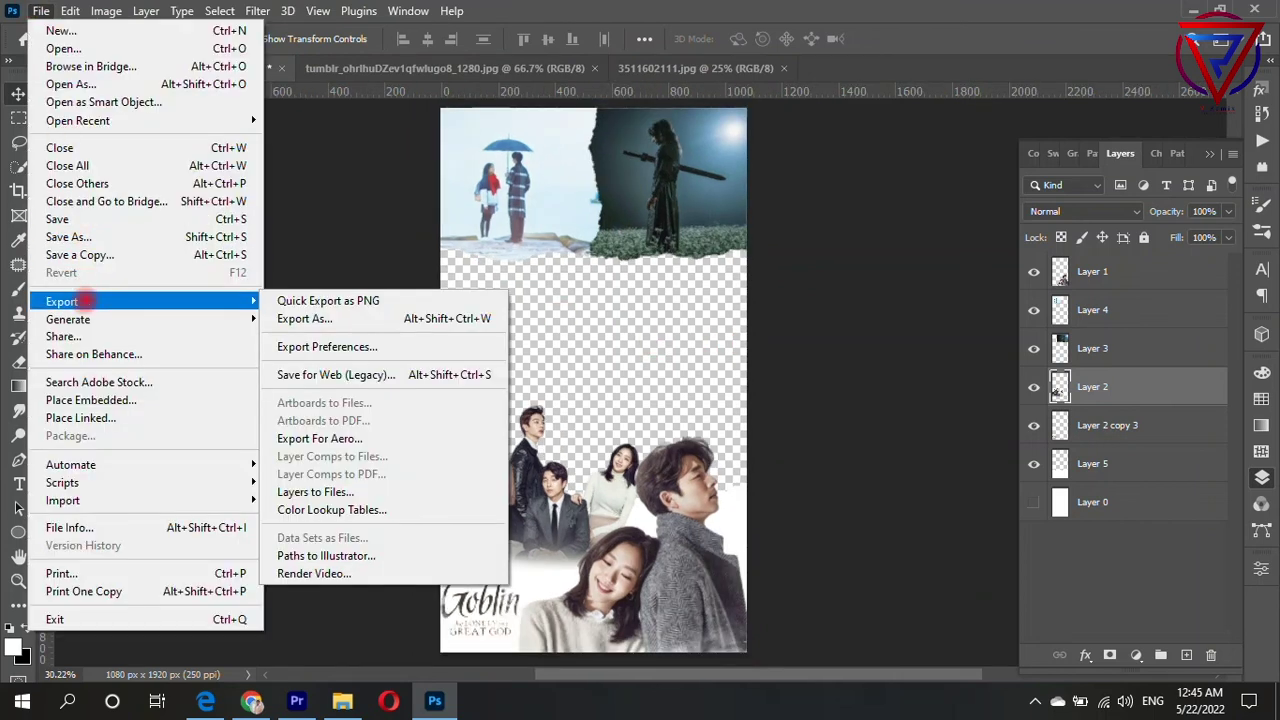
click(330, 318)
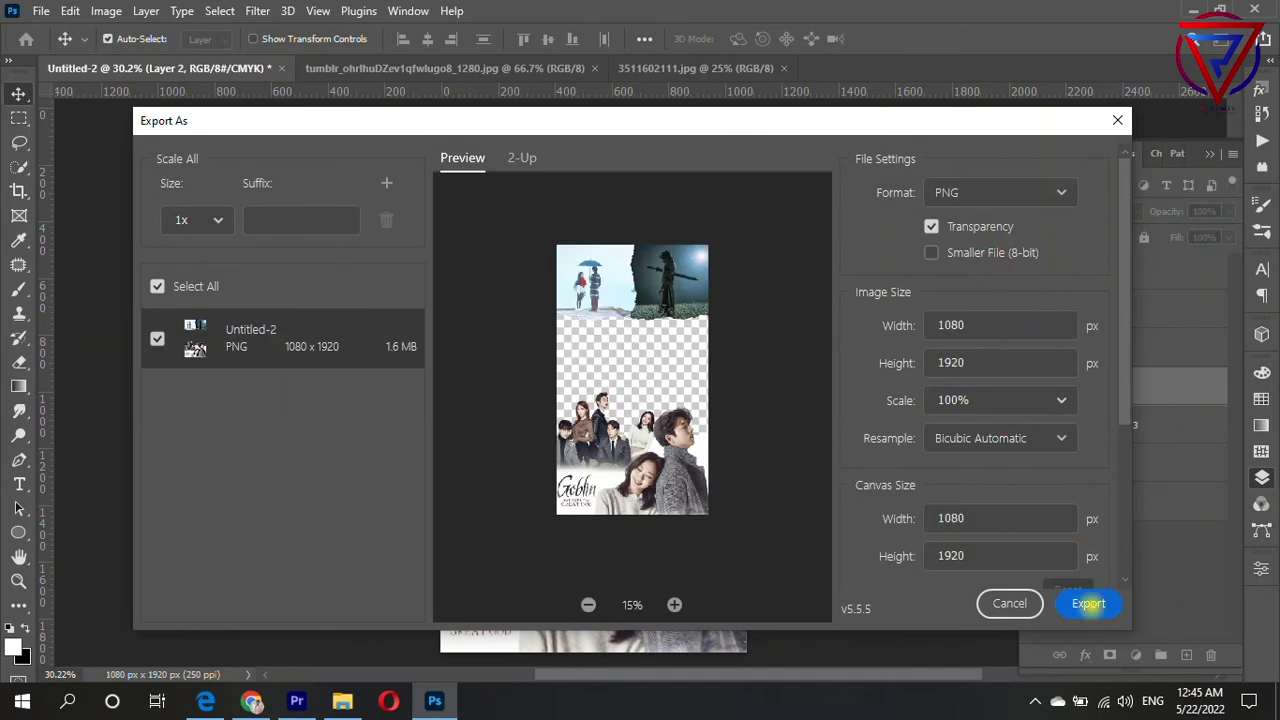
click(1088, 603)
scroll(60, 123, up, 1)
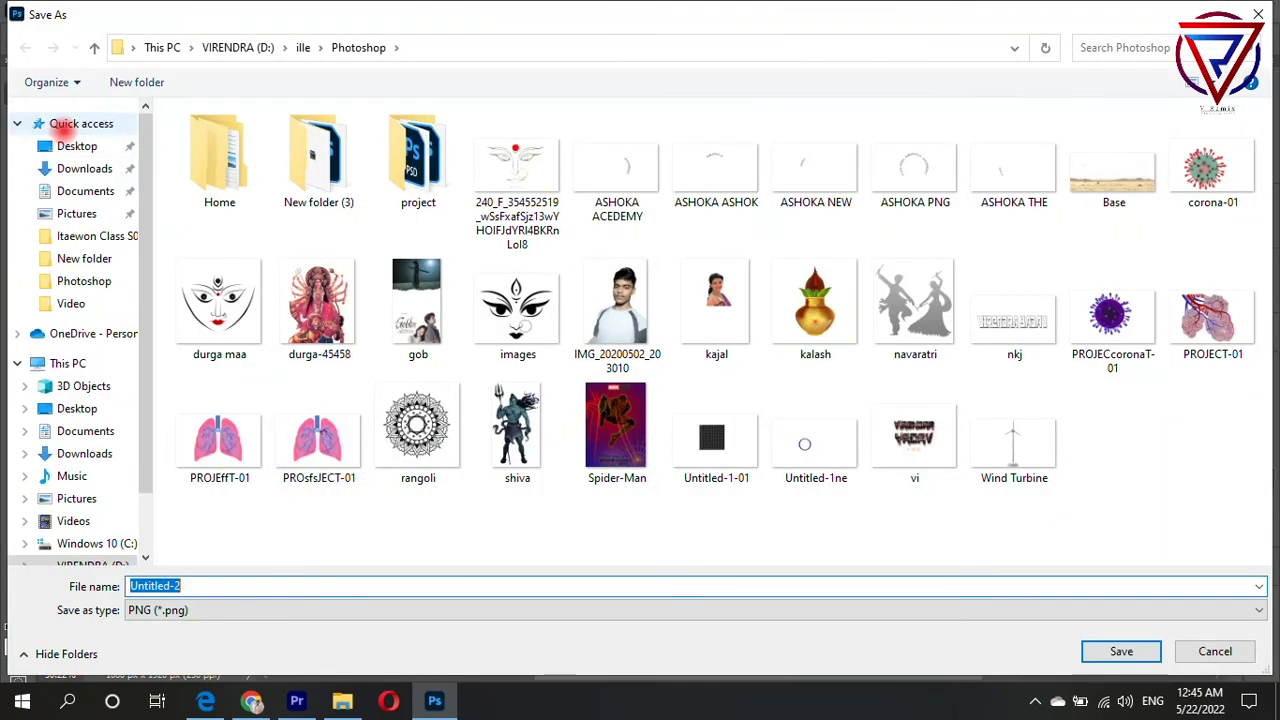
click(72, 147)
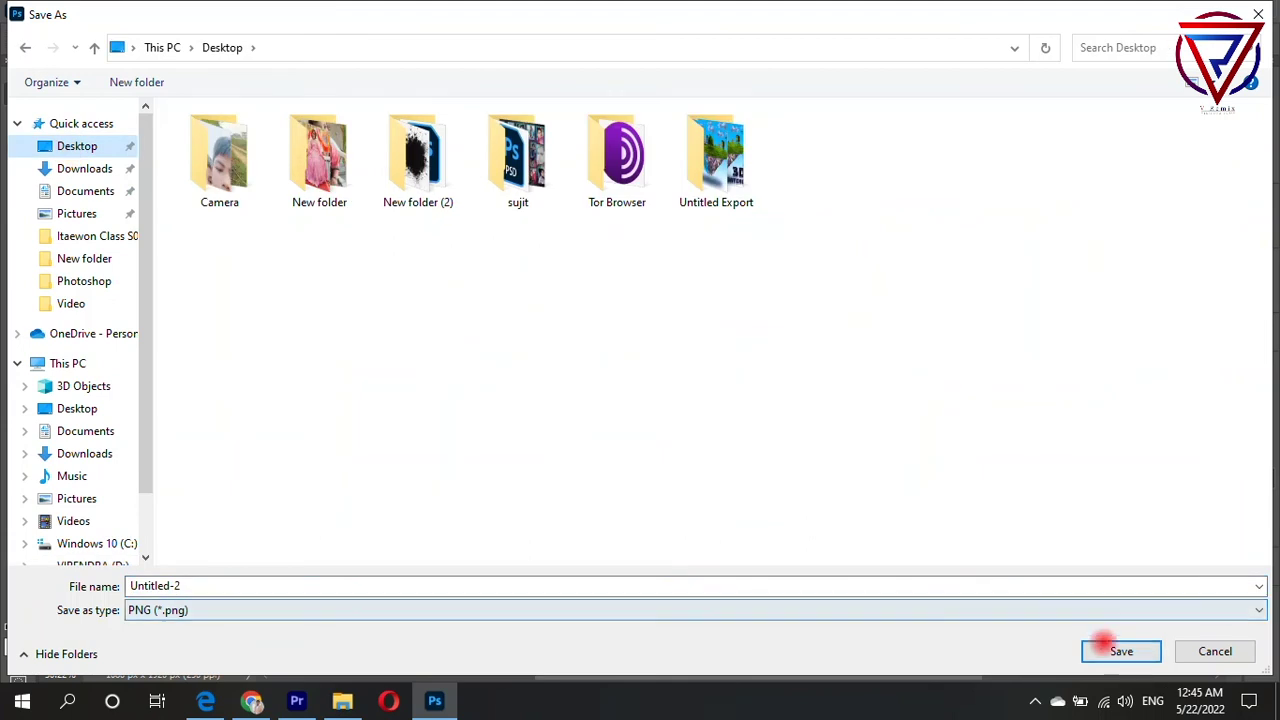
click(1103, 643)
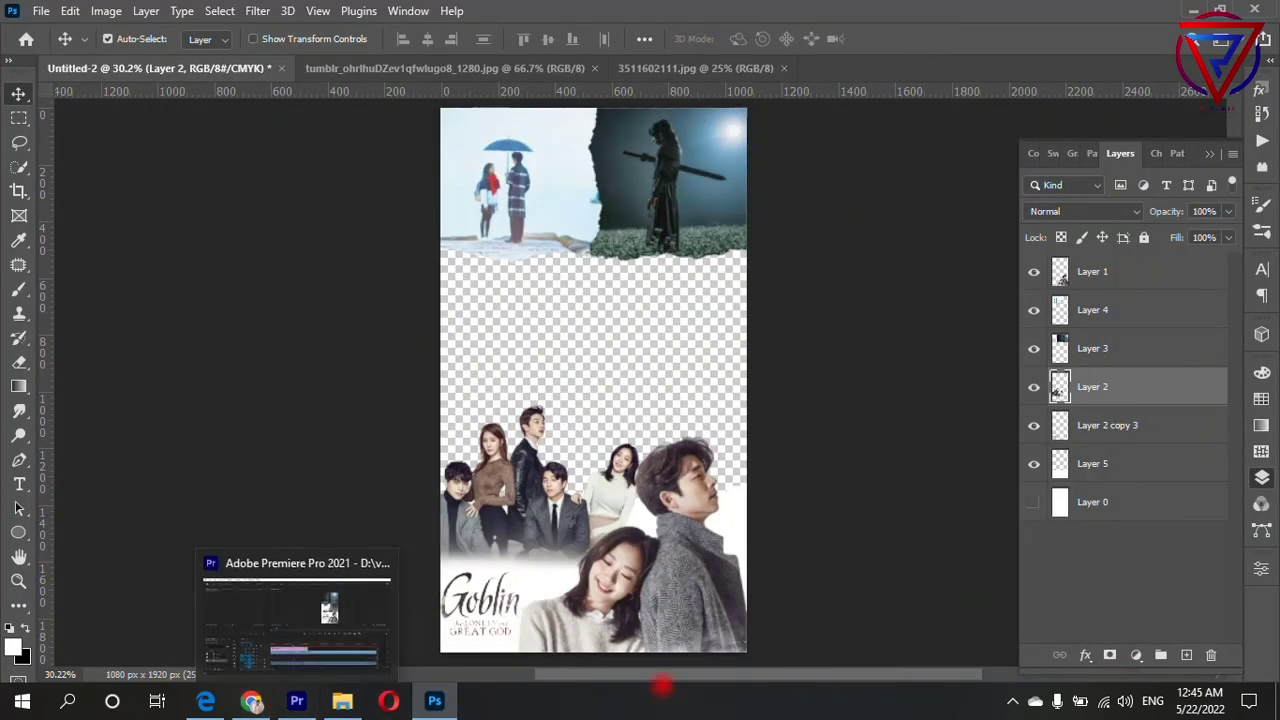
Import Untitled-2.png from the Desktop into the Premiere Pro Goblin project
click(296, 700)
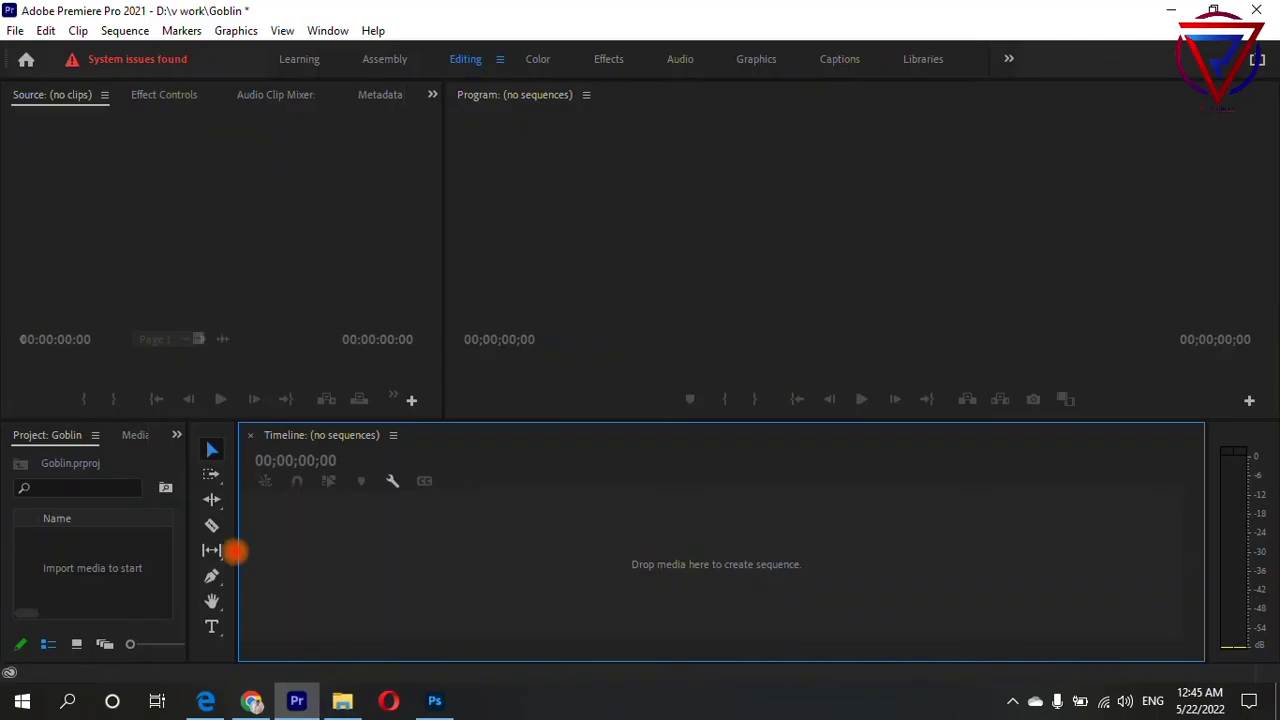
double_click(63, 606)
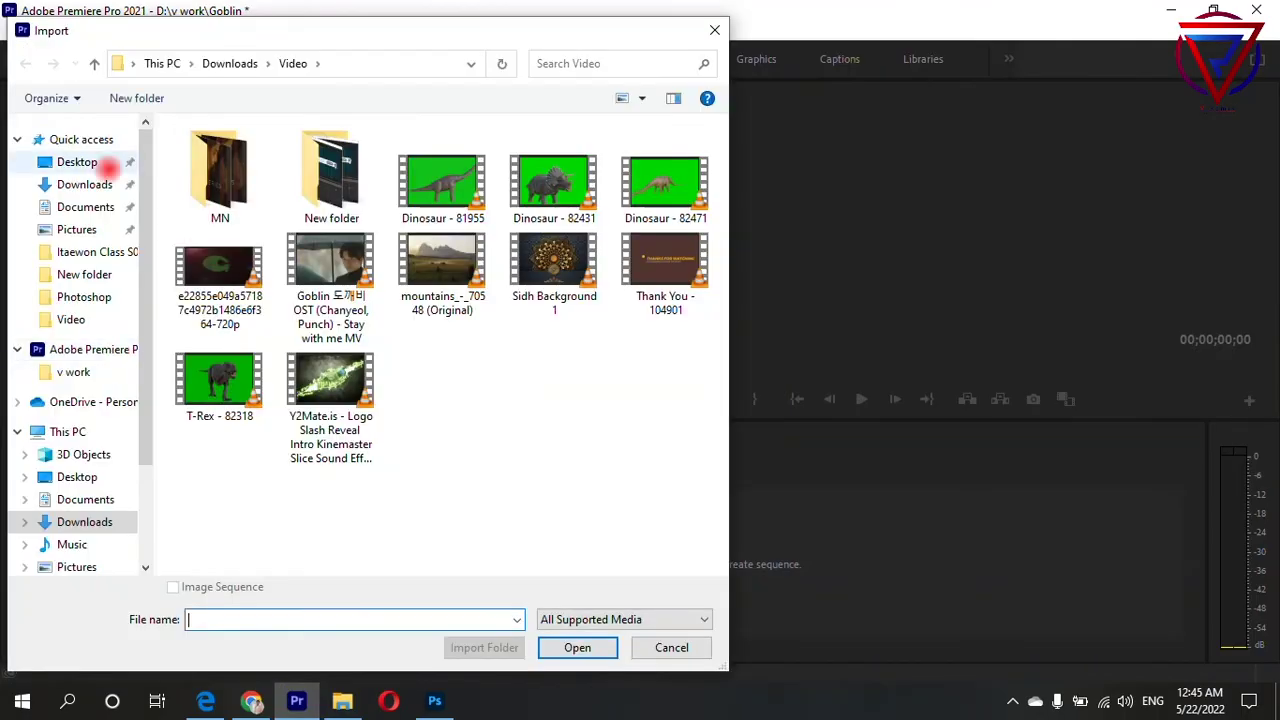
click(77, 162)
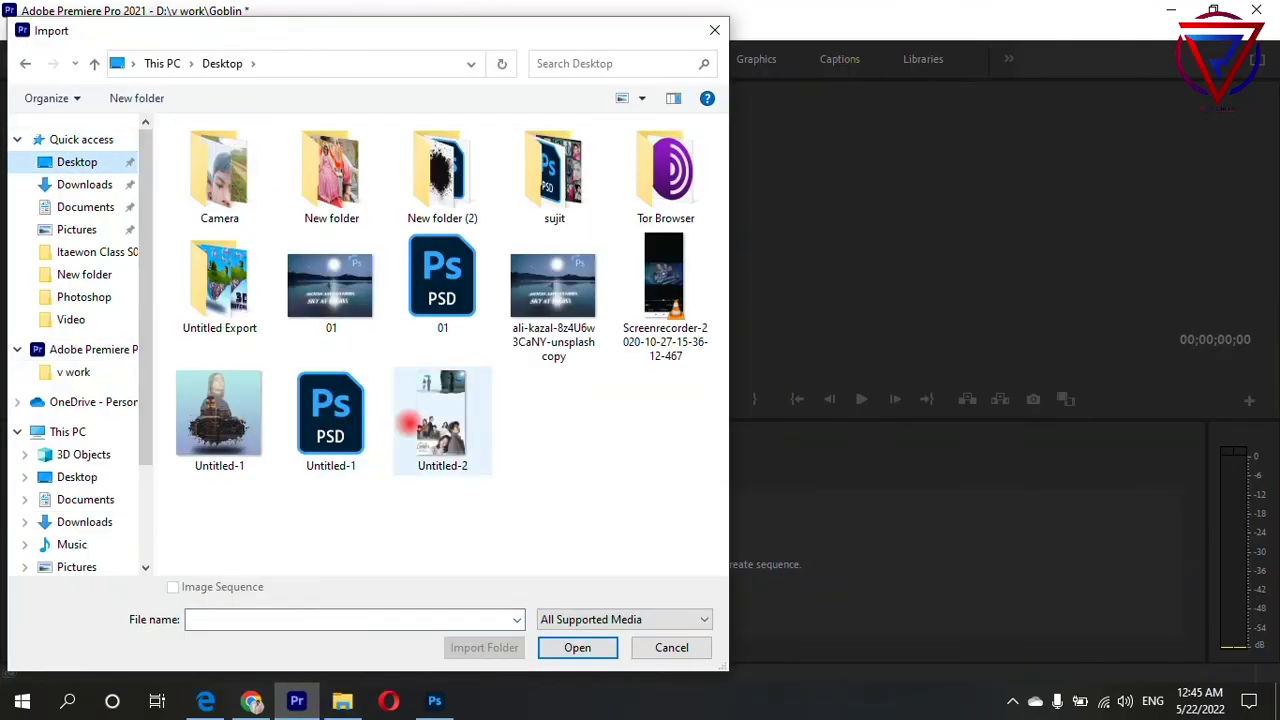
double_click(416, 420)
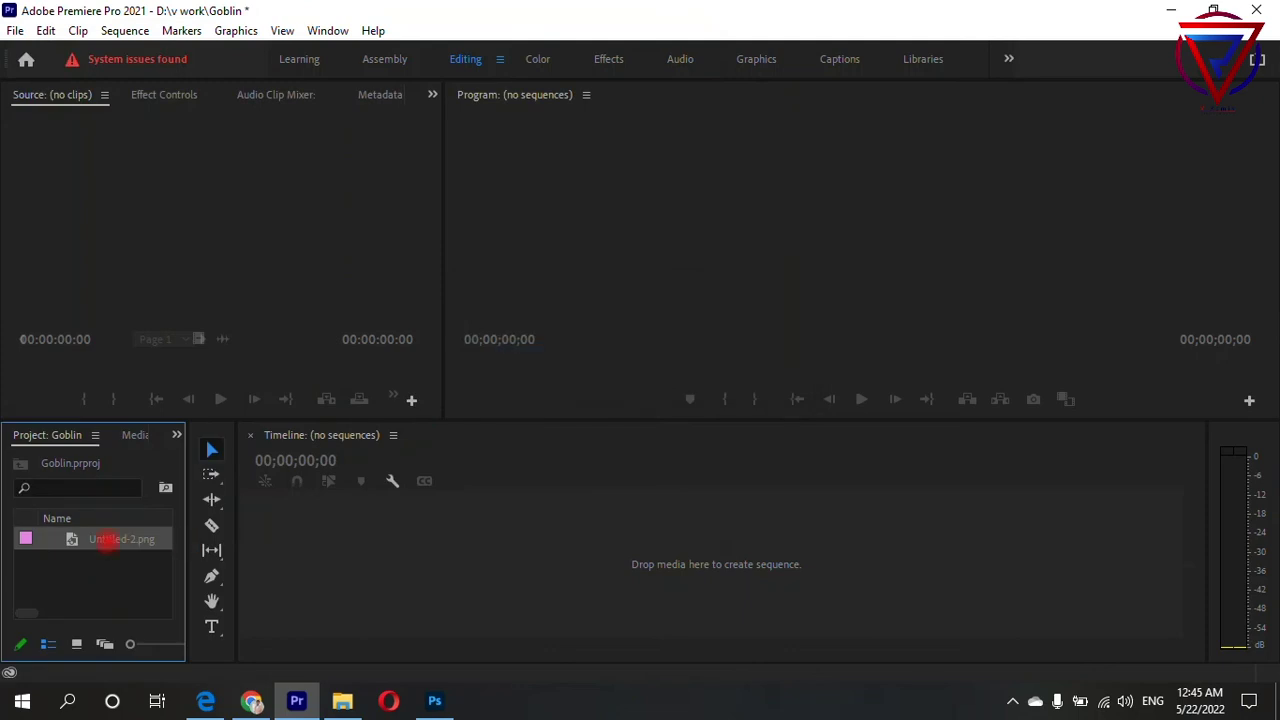
Create a sequence from Untitled-2.png and stretch the still to about 55 seconds
drag(106, 541, 266, 534)
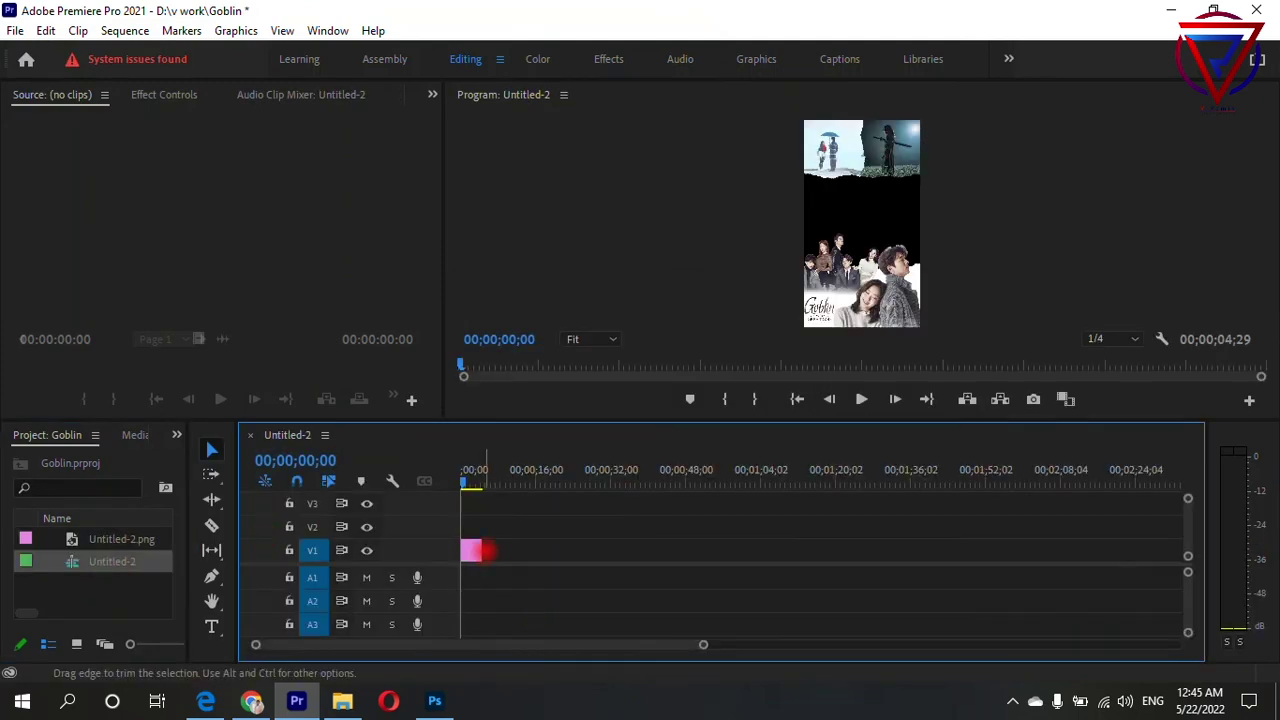
drag(480, 549, 720, 549)
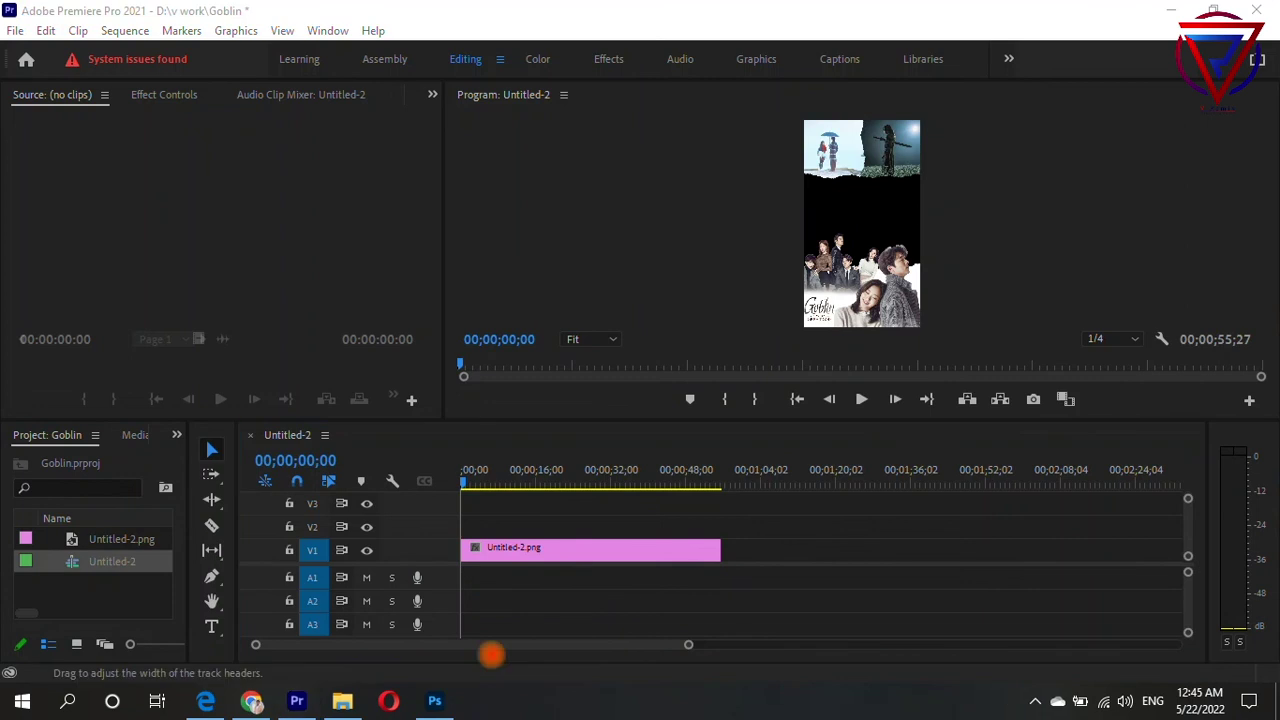
double_click(106, 591)
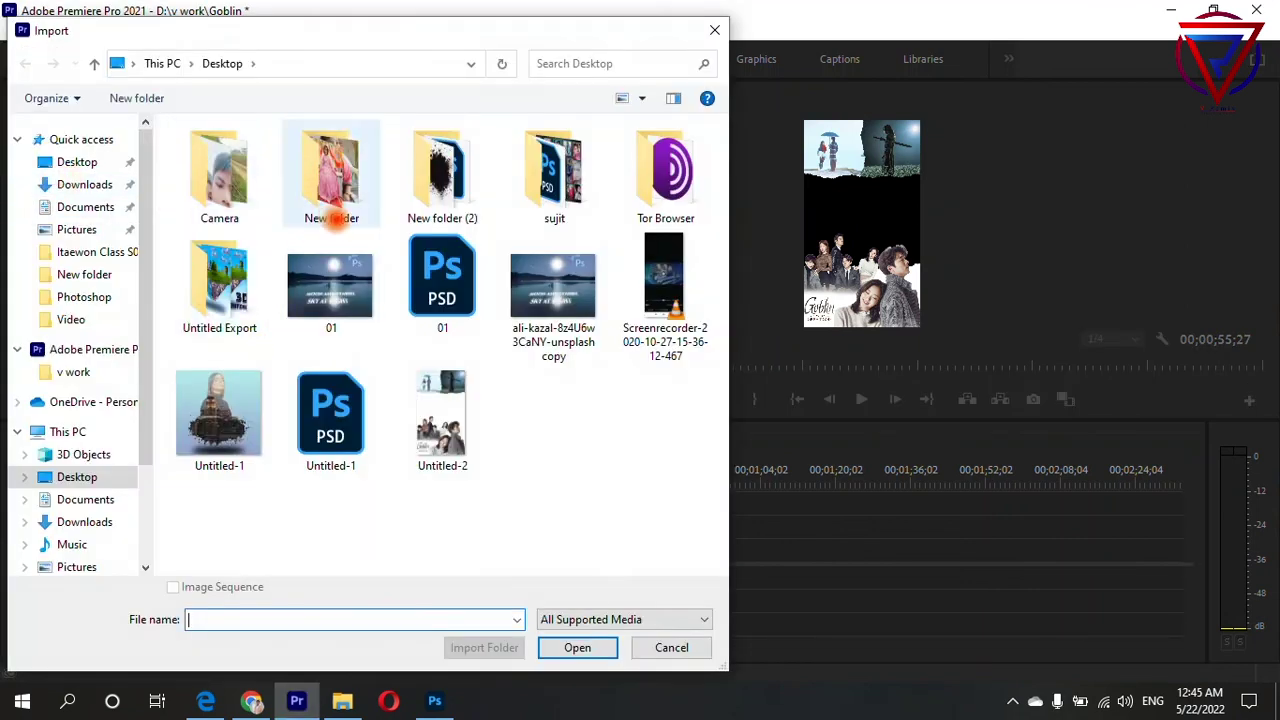
Import the Goblin OST music video from the Downloads\Video folder
click(80, 184)
scroll(381, 444, down, 3)
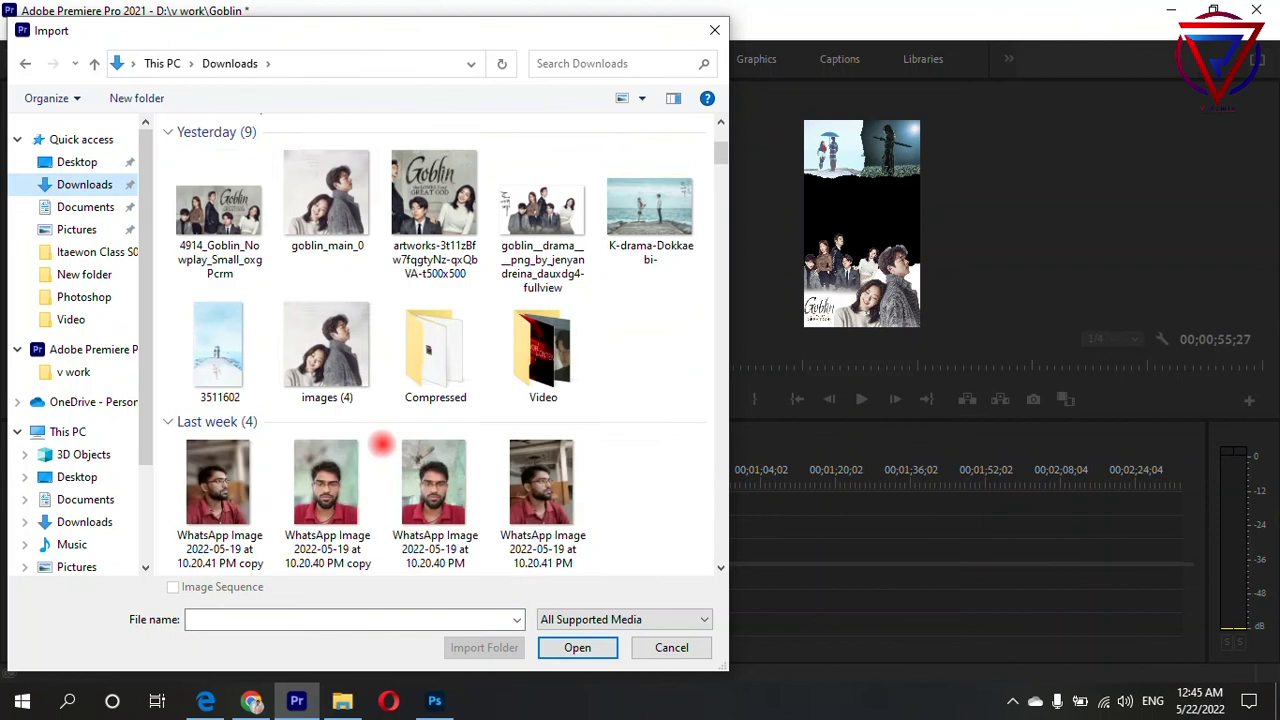
scroll(381, 444, down, 2)
scroll(497, 357, up, 5)
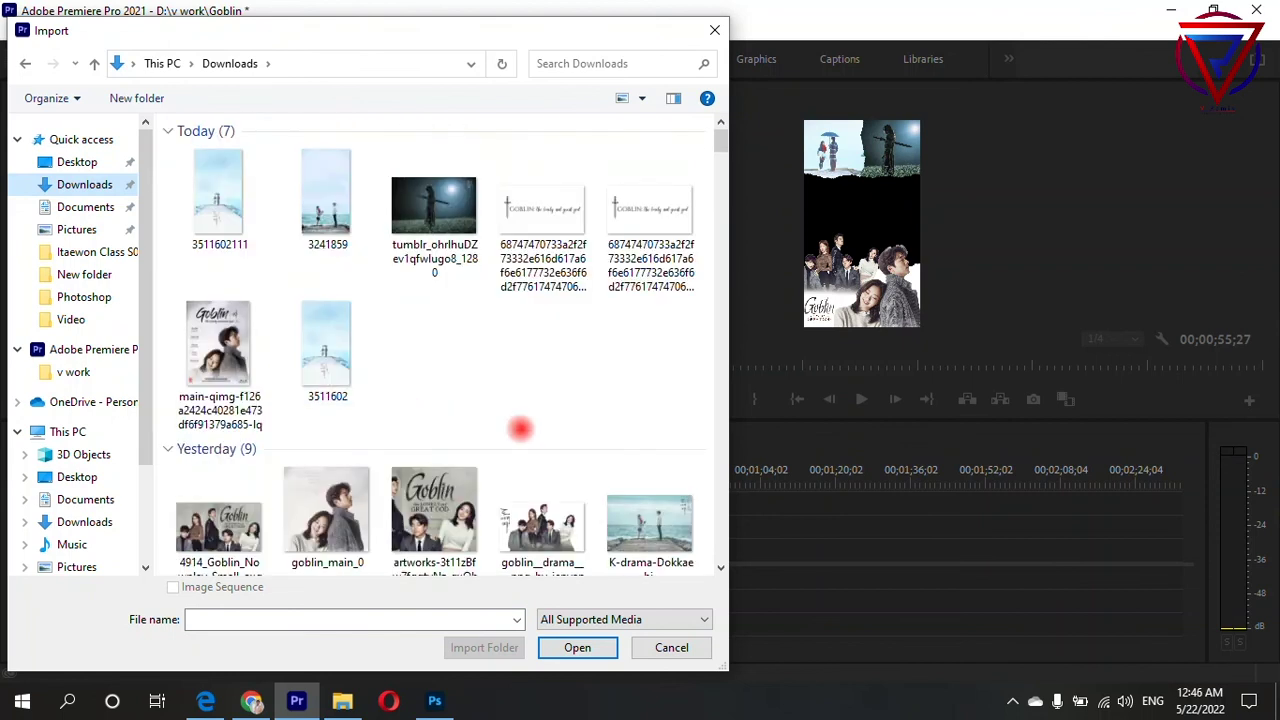
scroll(445, 255, down, 3)
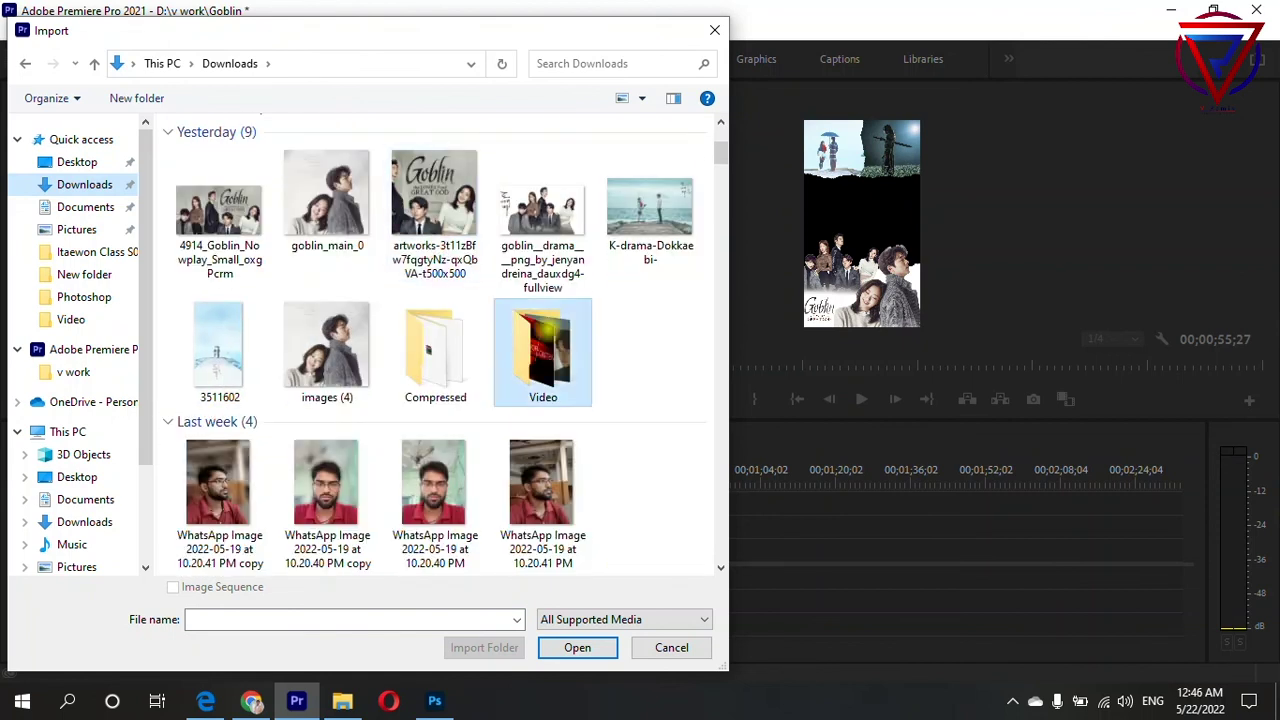
double_click(543, 355)
click(330, 275)
double_click(330, 275)
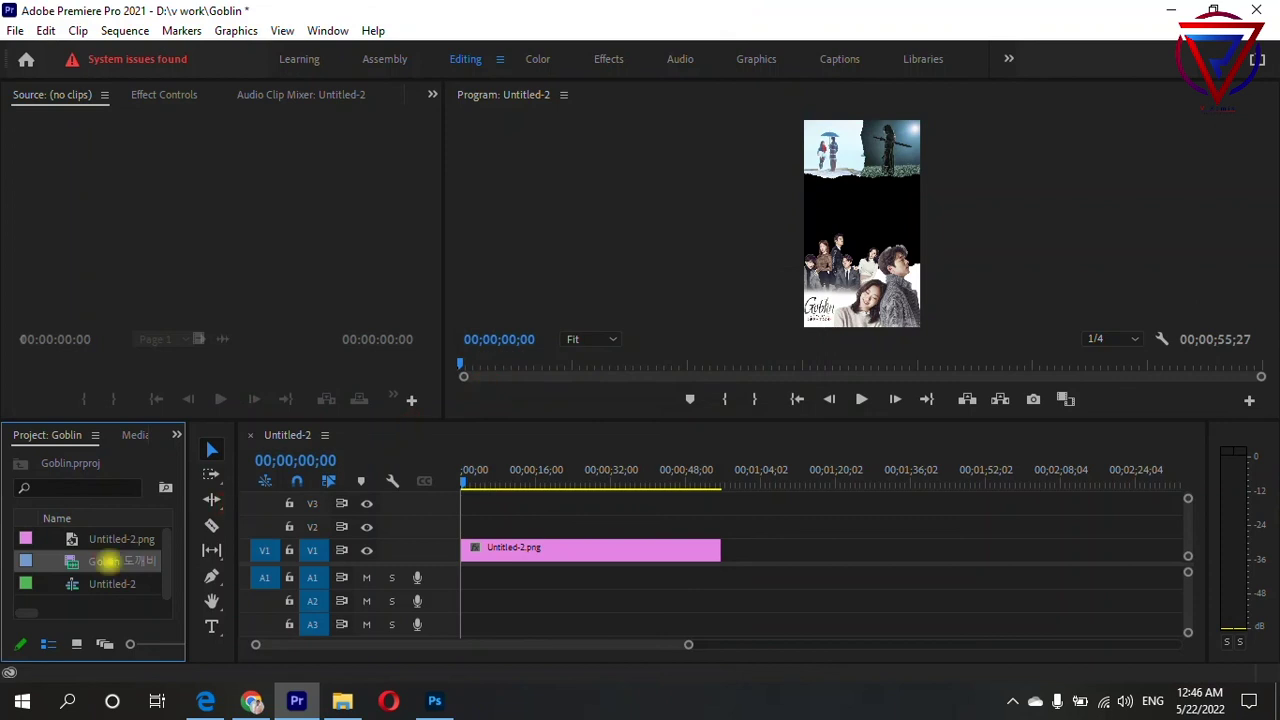
Place the Goblin video beneath Untitled-2.png, preview the layering, and select the clip
mouse_move(112, 561)
mouse_down()
mouse_move(505, 547)
mouse_move(505, 500)
mouse_up()
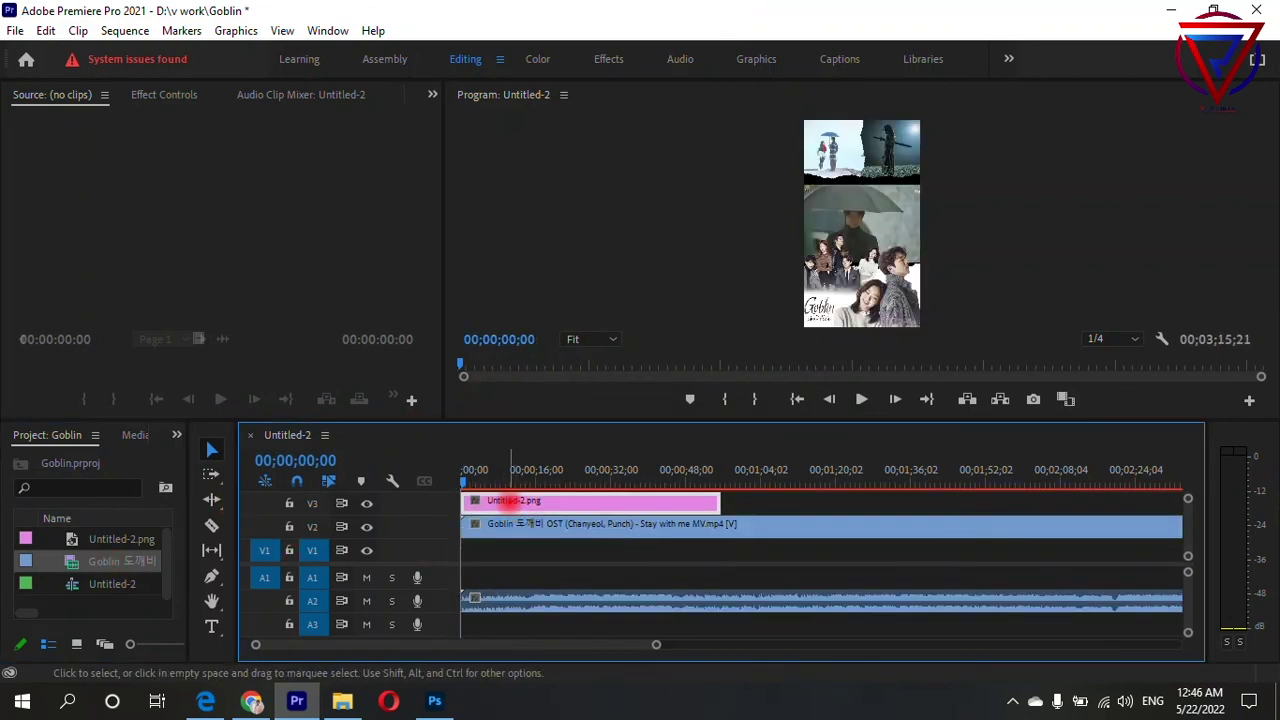
key(space)
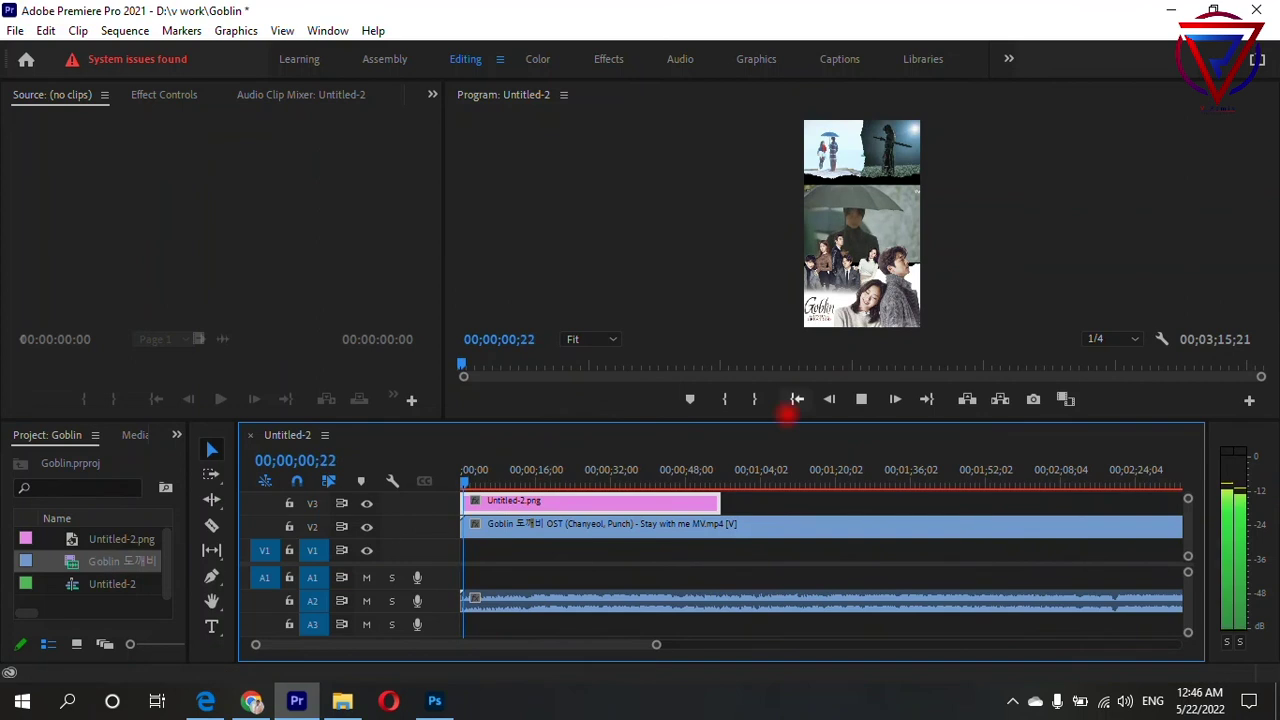
key(space)
click(714, 523)
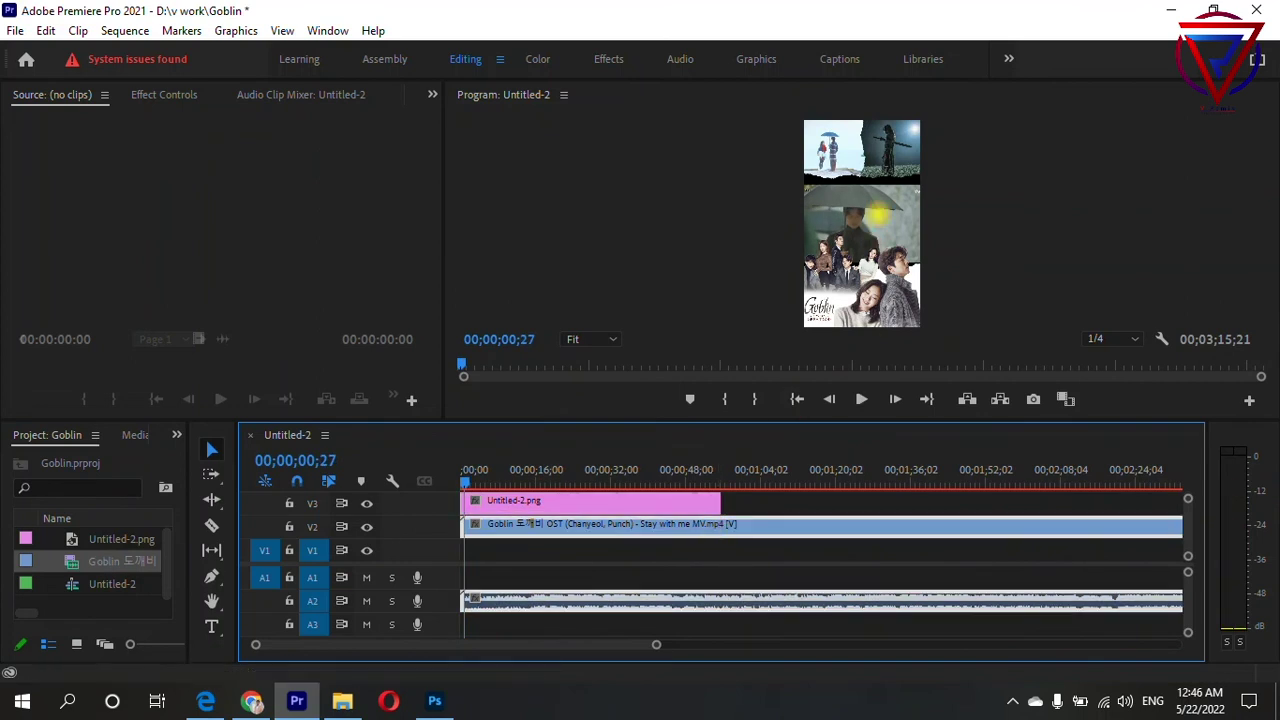
click(870, 225)
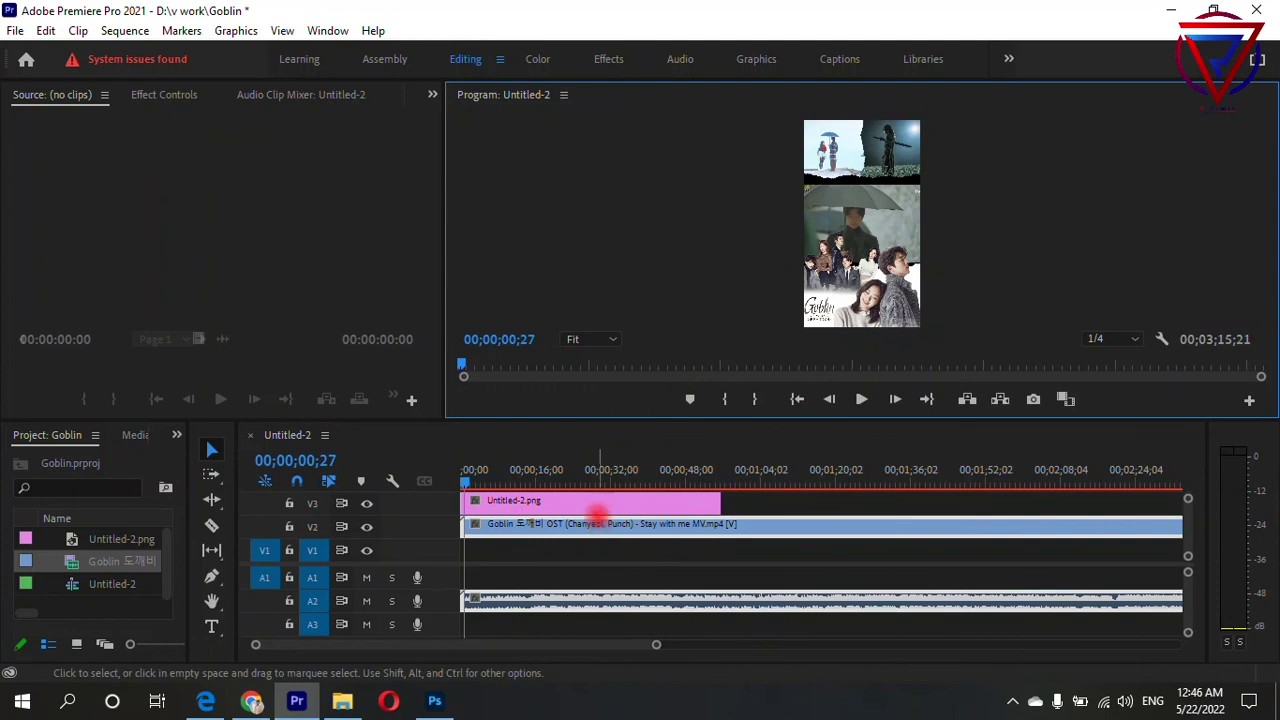
click(610, 531)
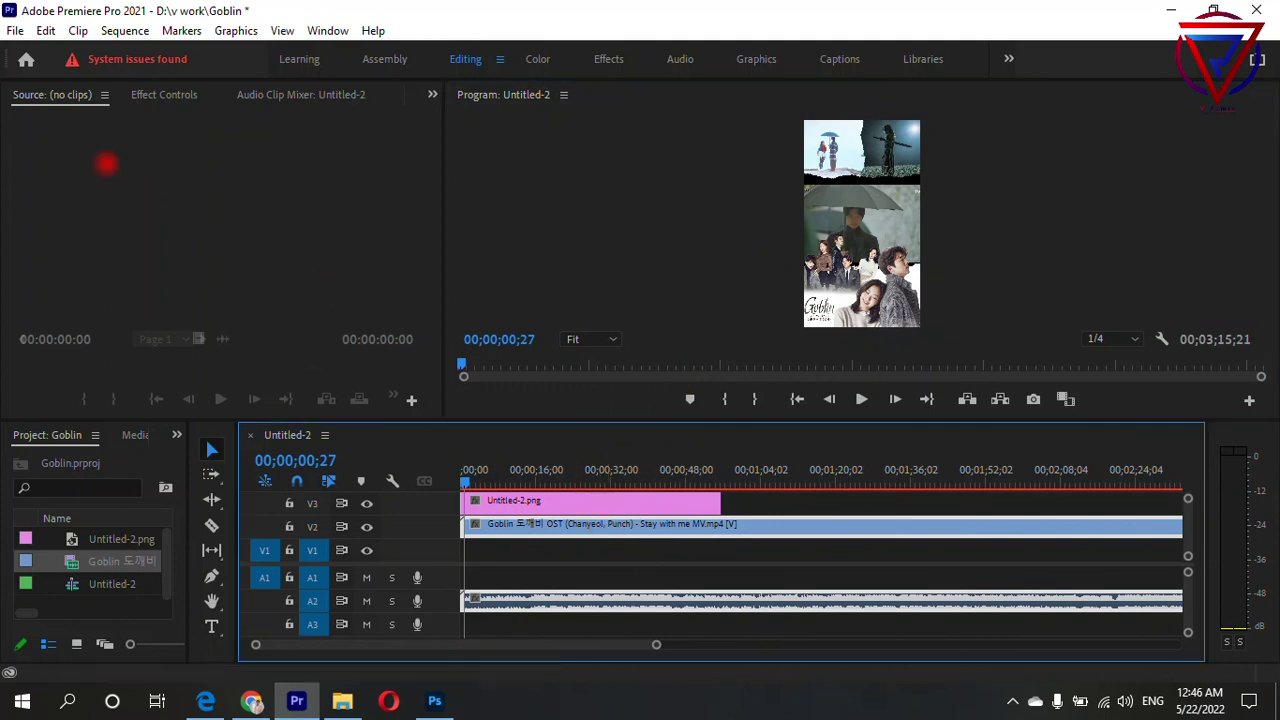
Scale the Goblin clip to 116 and position it at 540, 914 in Motion
click(142, 93)
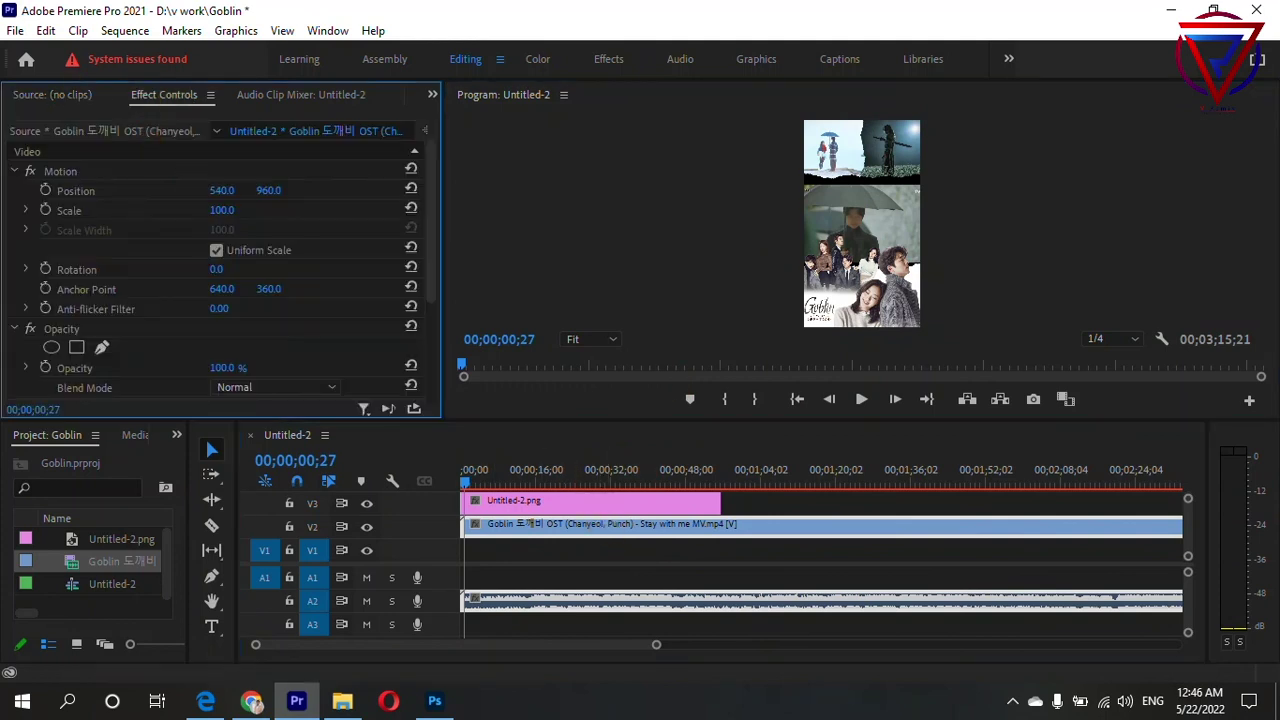
mouse_move(222, 210)
mouse_down()
mouse_move(237, 210)
mouse_move(215, 210)
mouse_up()
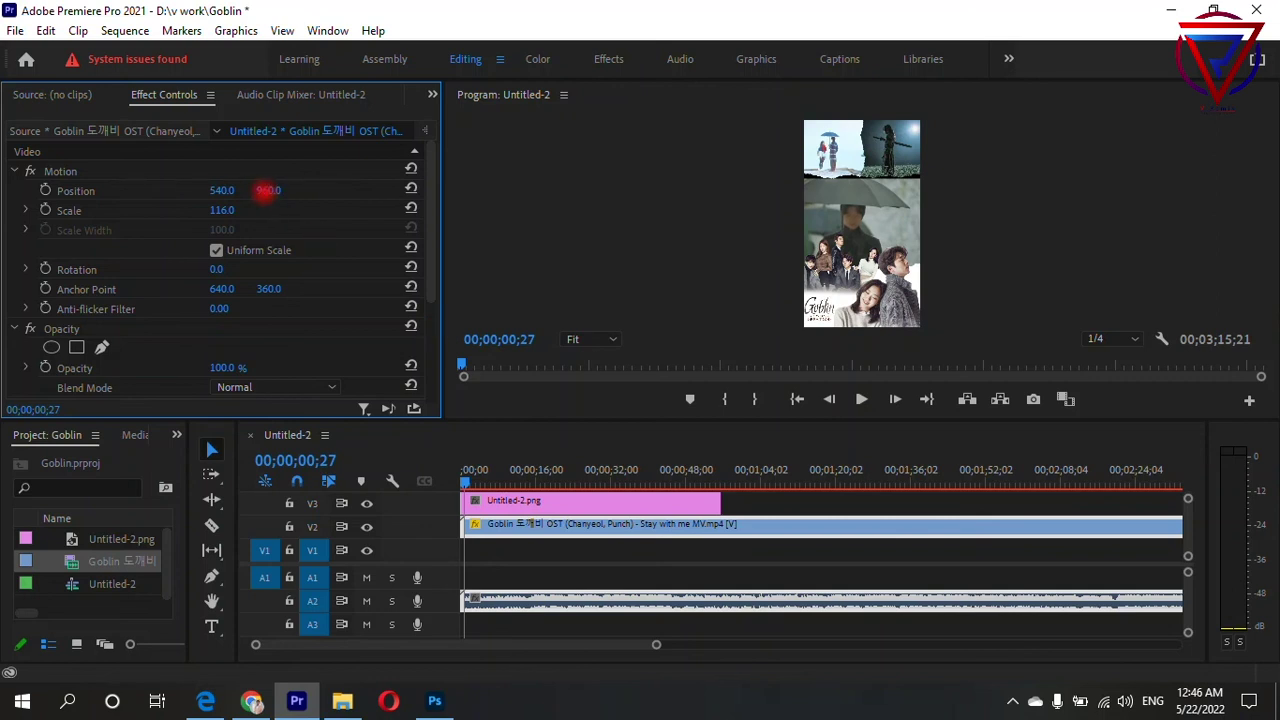
drag(267, 190, 232, 190)
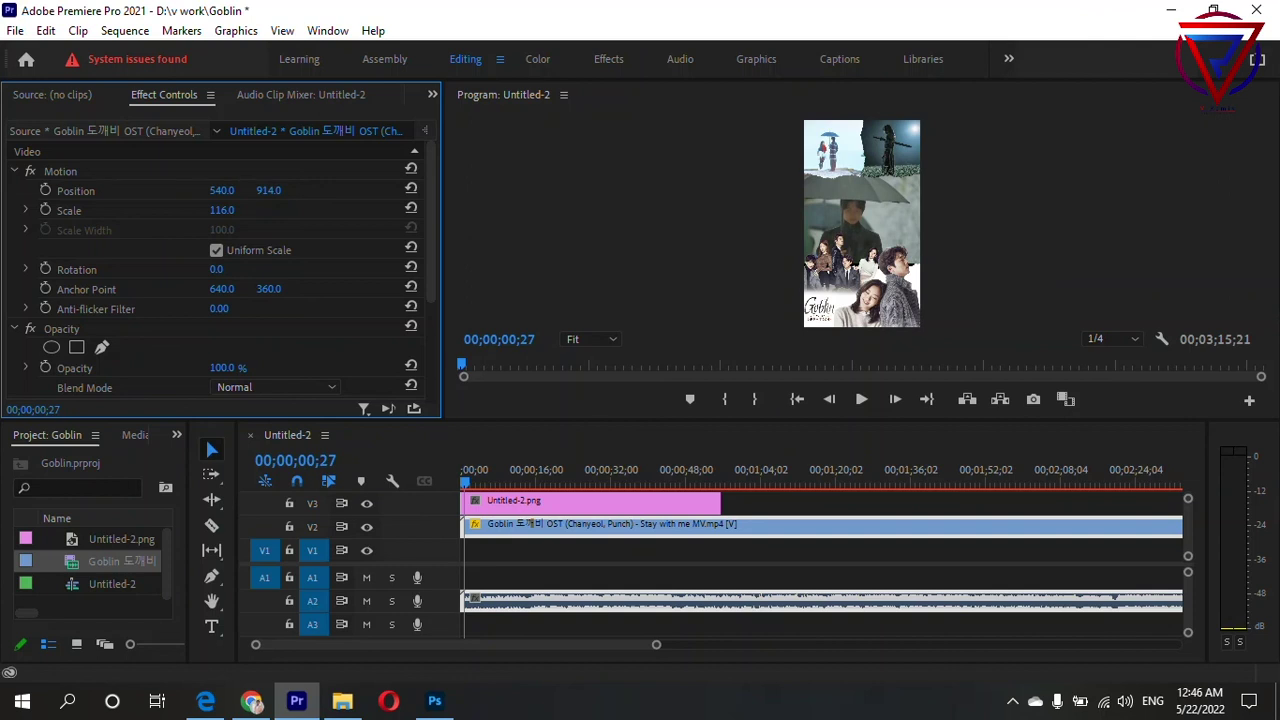
drag(222, 210, 233, 210)
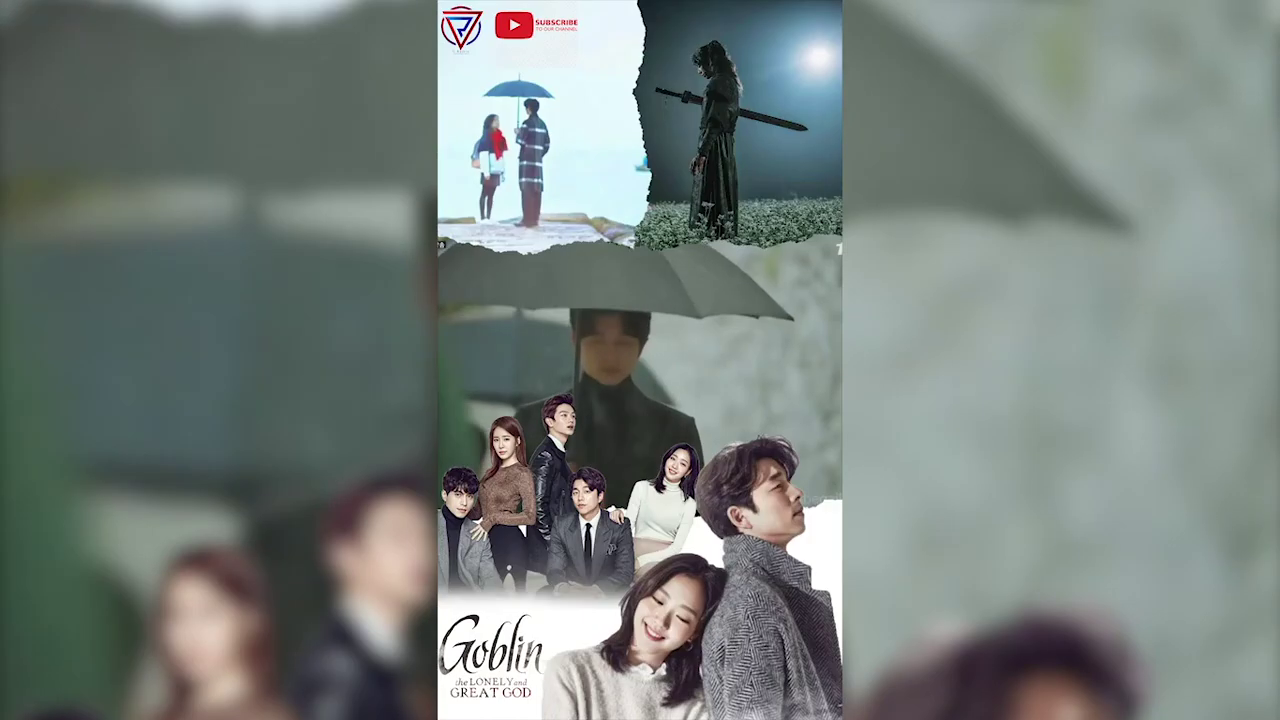